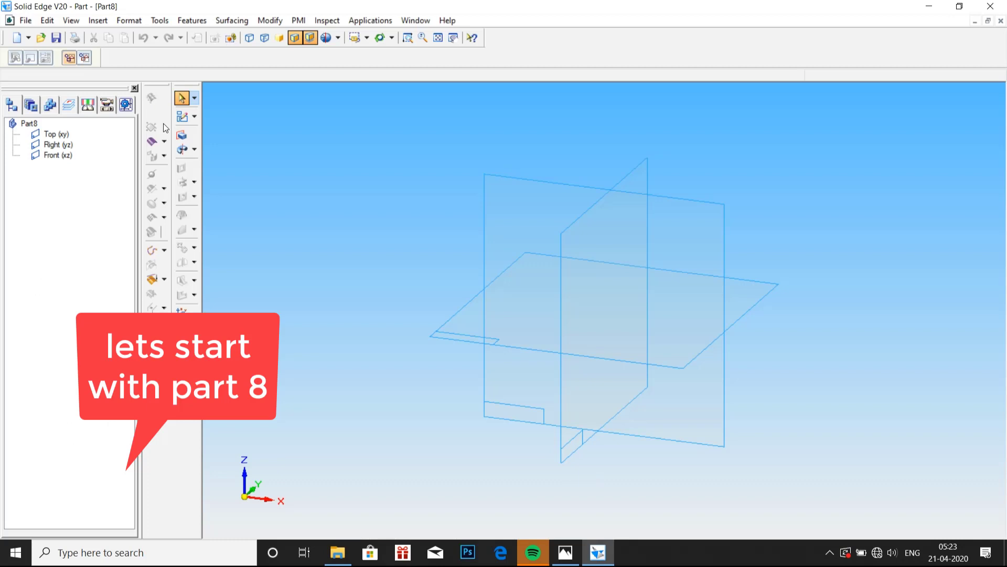
On the Front plane, sketch concentric 17 mm and 10.5 mm circles centred at the origin.
left_click(182, 116)
left_click(520, 219)
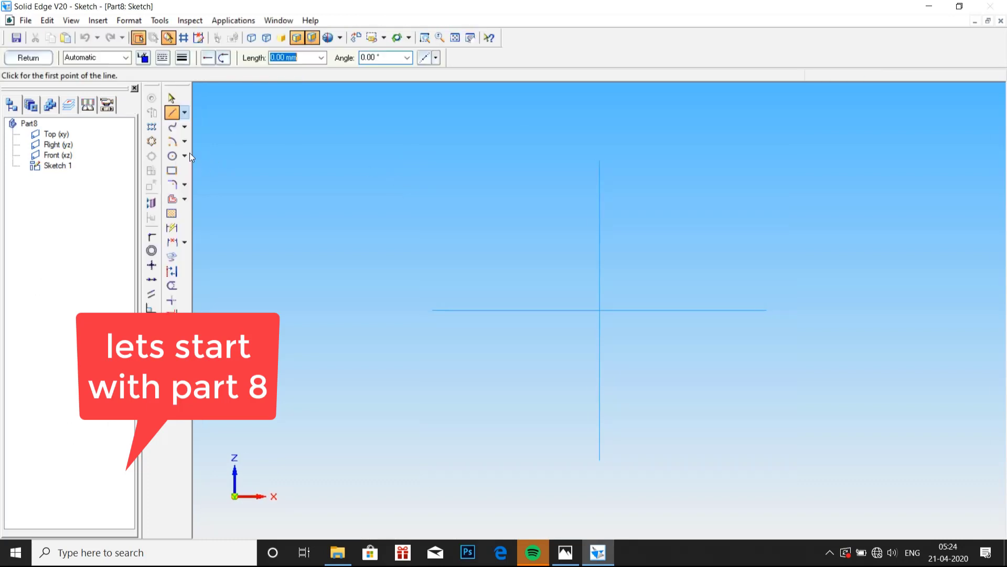
left_click(171, 155)
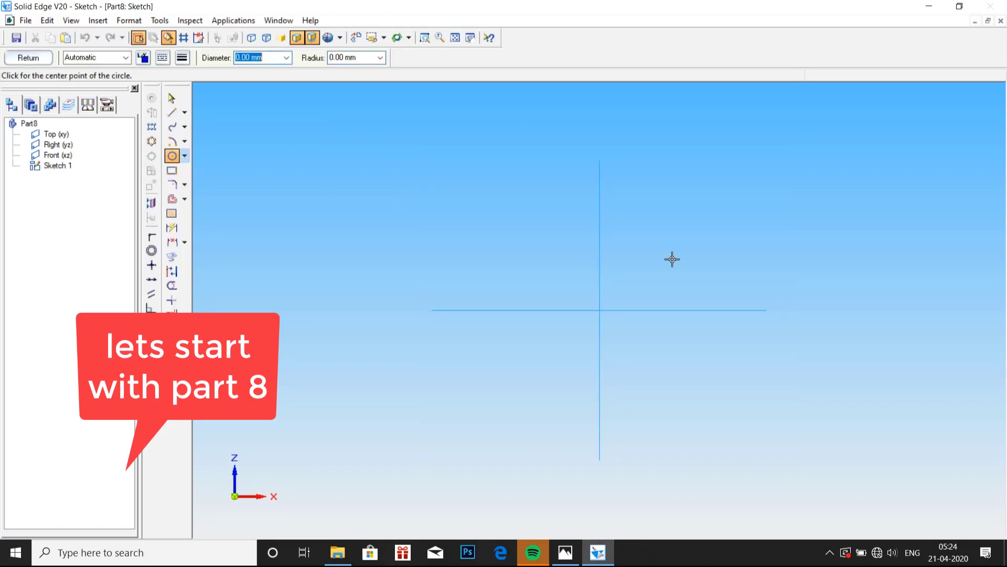
left_click(600, 310)
type("1")
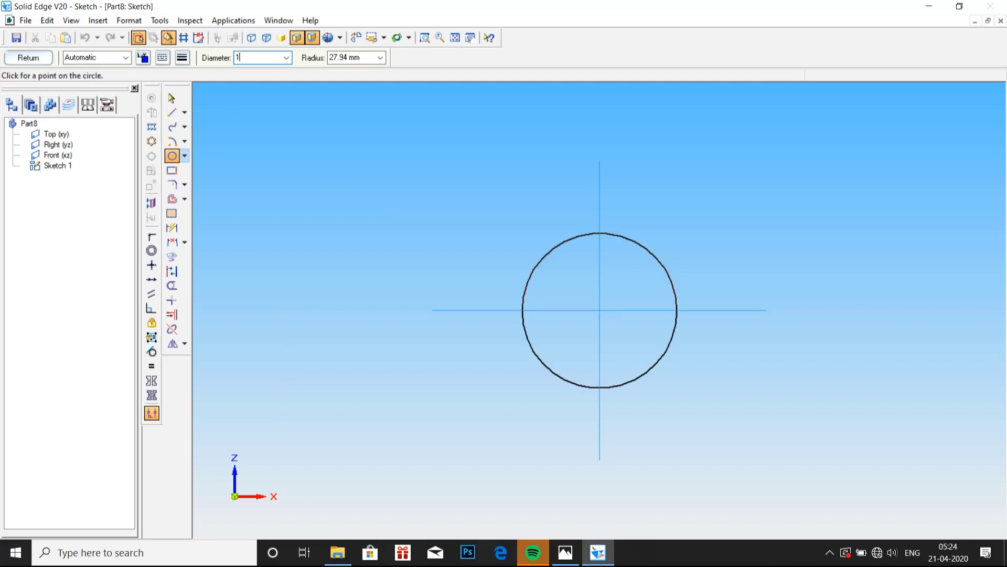
type("7")
key("Return")
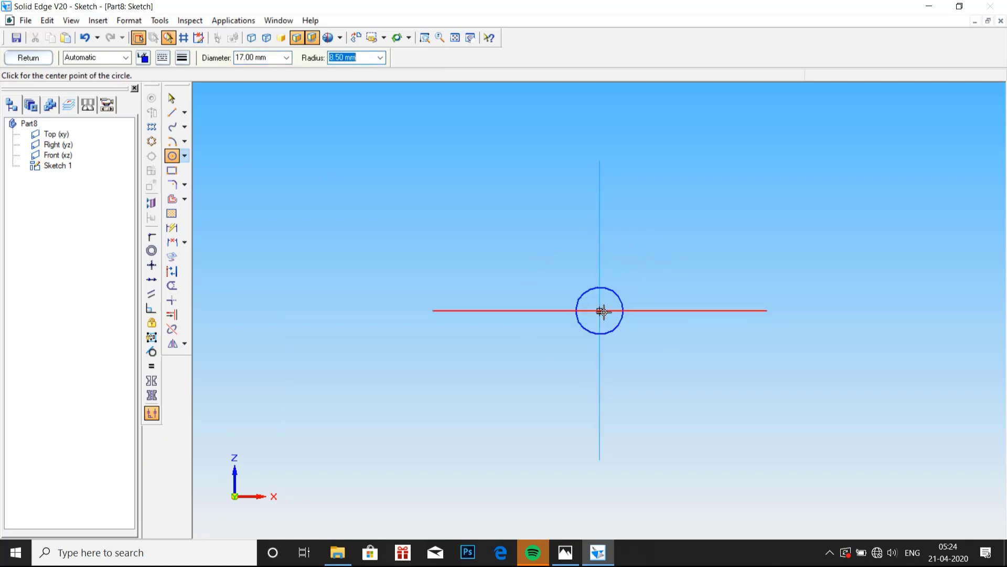
left_click(602, 310)
scroll(599, 309, "up", 2)
left_click(276, 58)
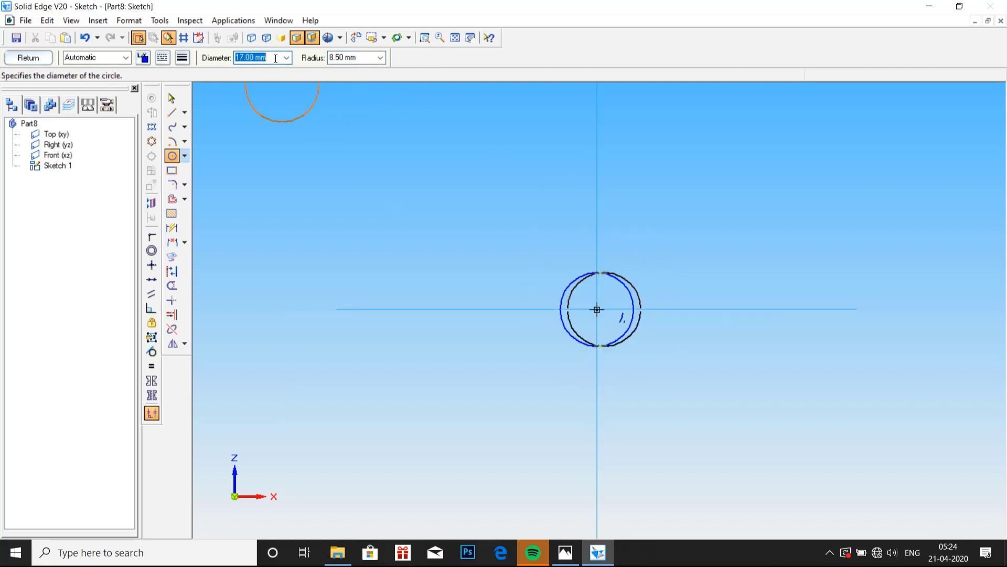
type("10.5")
key("Tab")
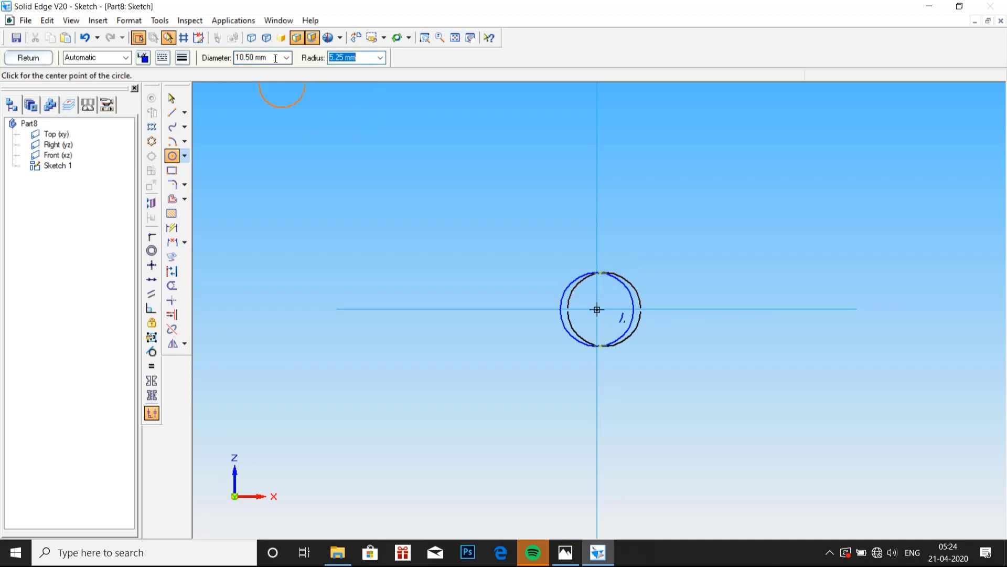
left_click(598, 309)
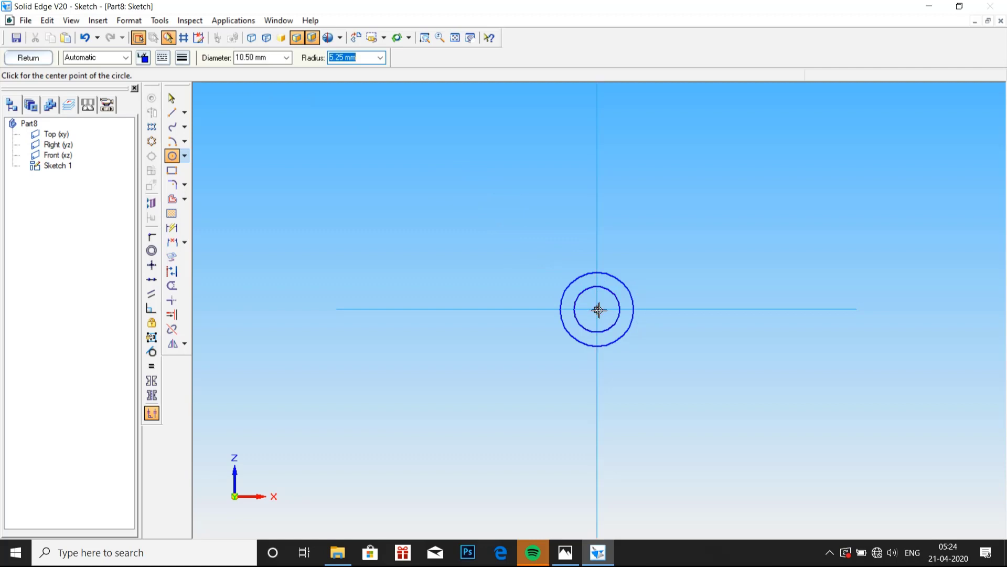
Close the sketch and extrude the two circles 3 mm into a ring protrusion.
left_click(41, 60)
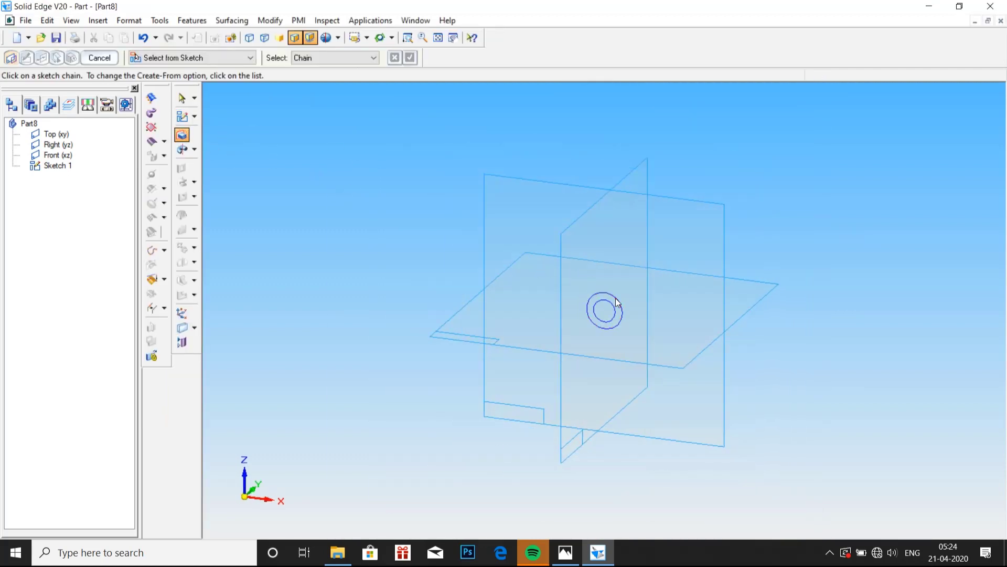
left_click(600, 299)
left_click(410, 58)
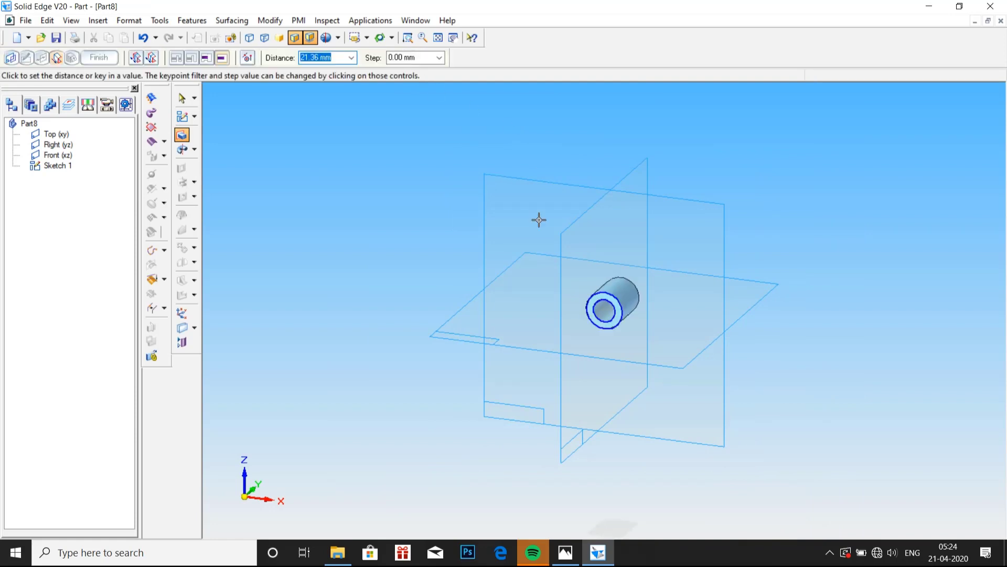
type("3")
key("Return")
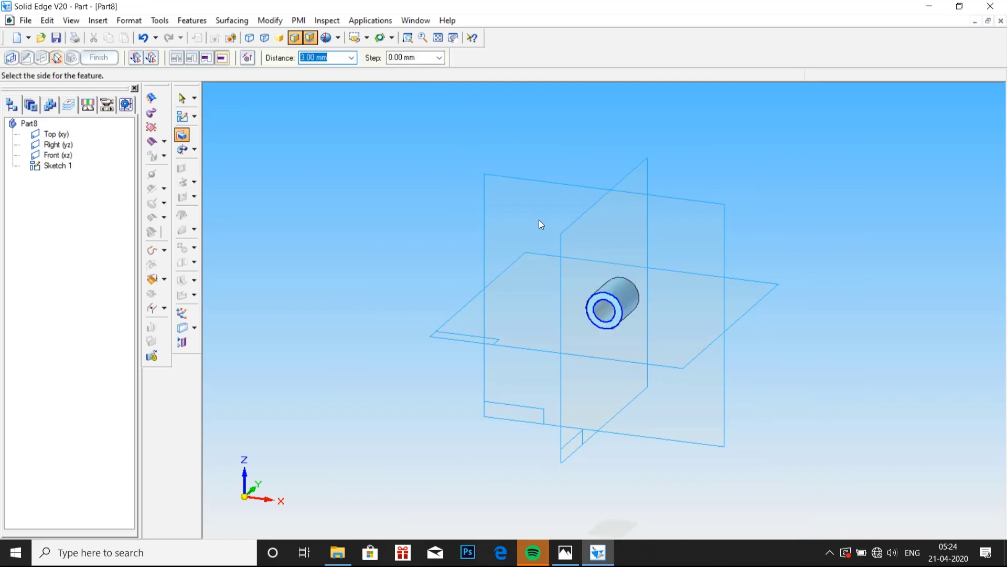
left_click(519, 230)
left_click(98, 58)
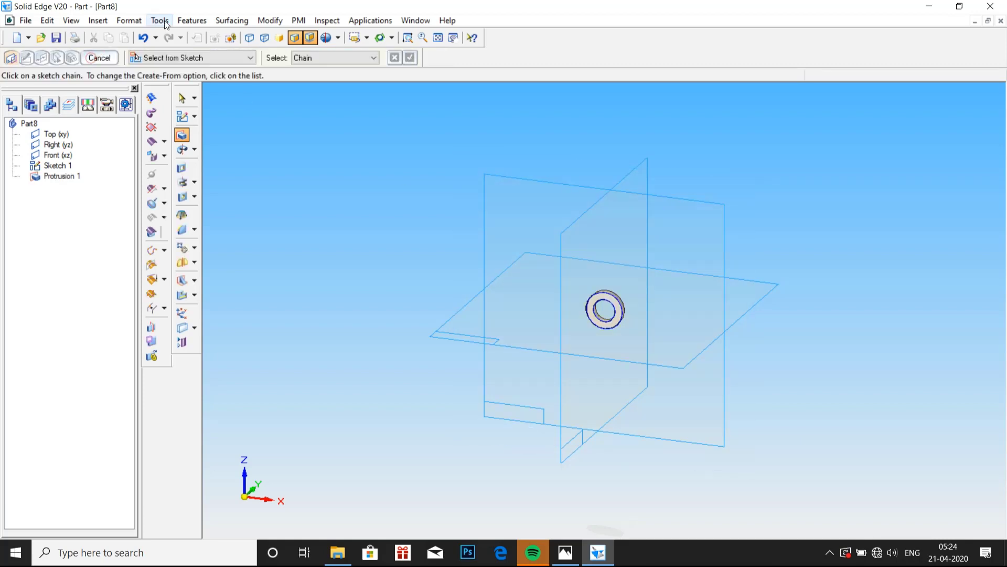
left_click(164, 21)
In the Material Table, choose c-20 br and apply it to the washer.
left_click(195, 175)
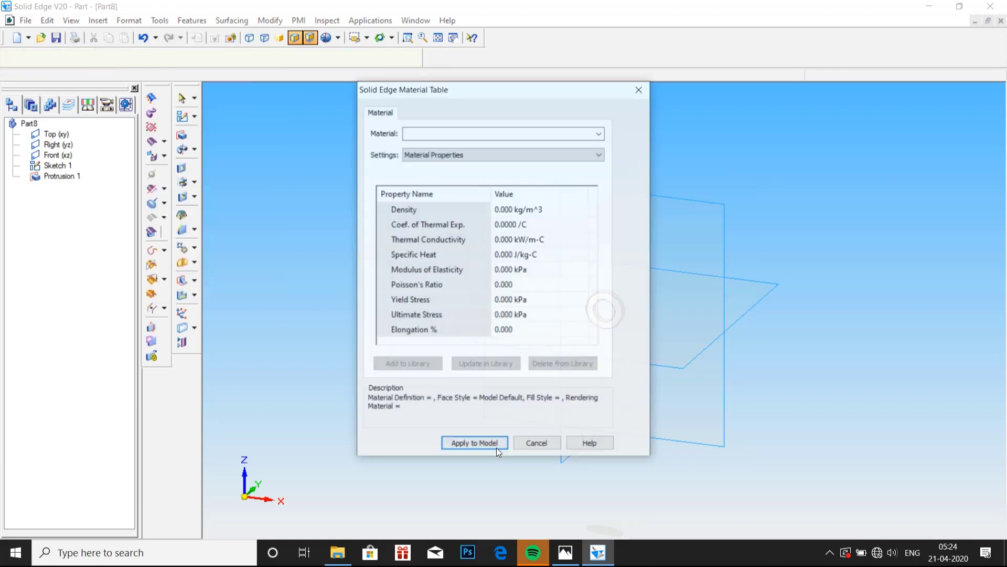
left_click(565, 553)
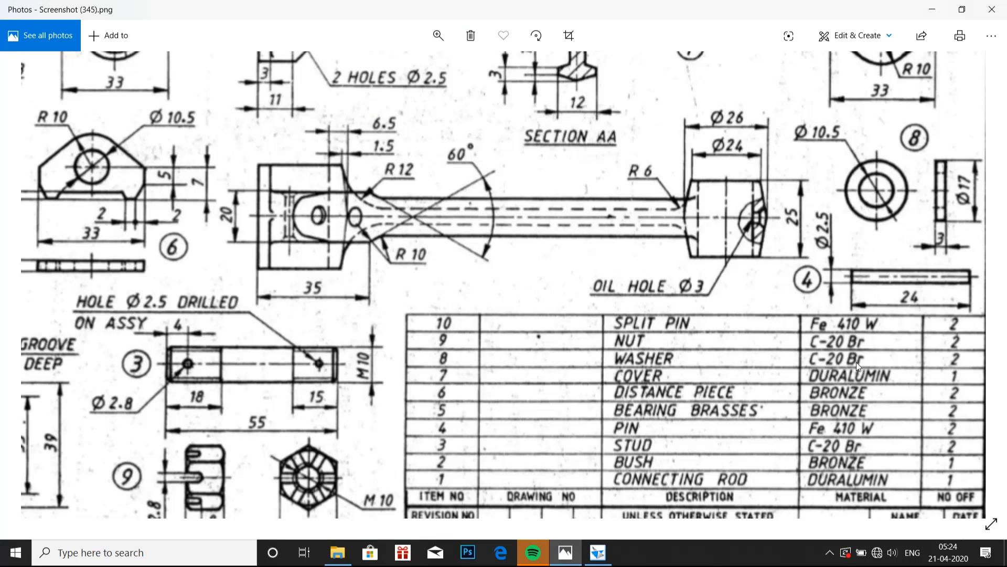
left_click(598, 552)
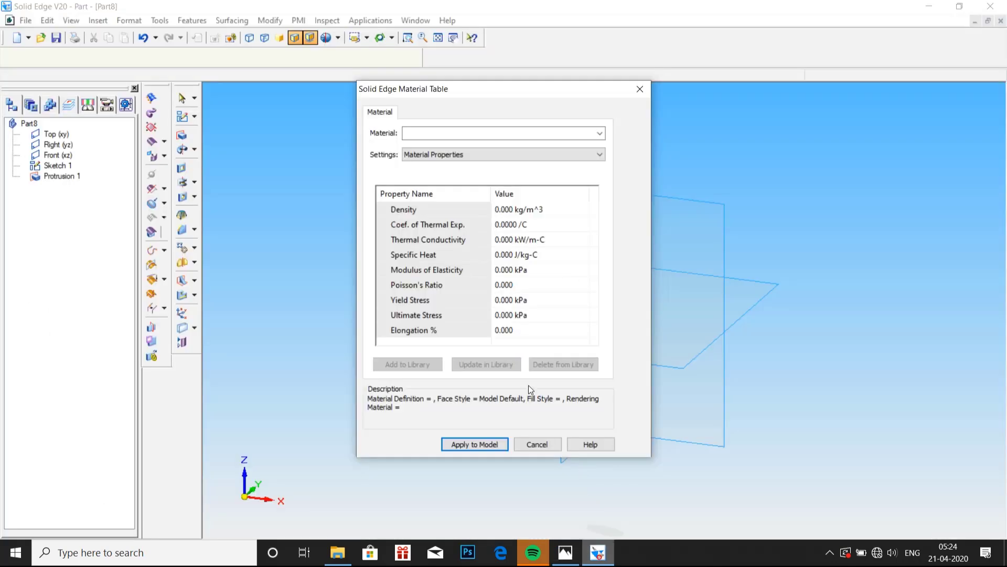
left_click(469, 131)
type("c")
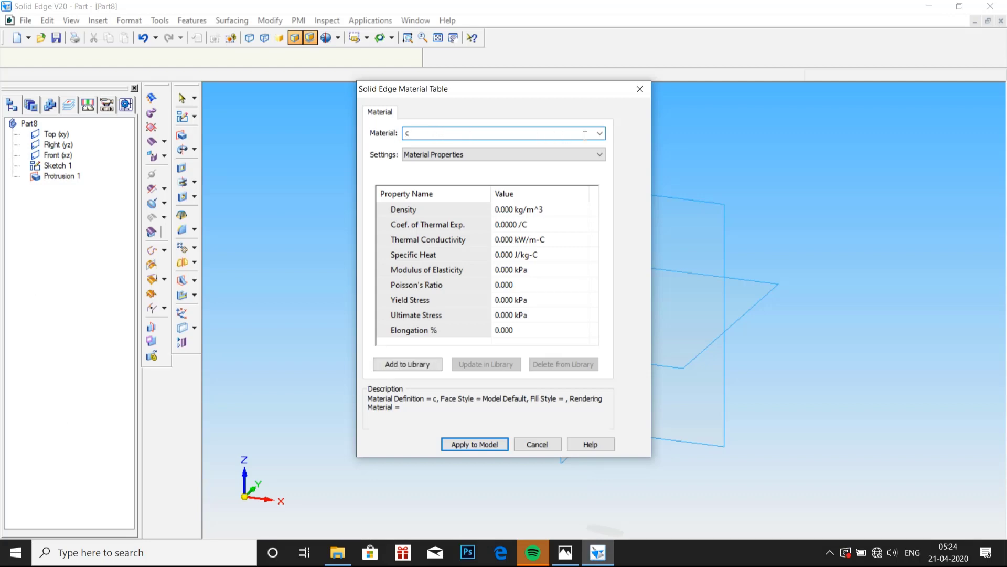
left_click(600, 133)
left_click(425, 146)
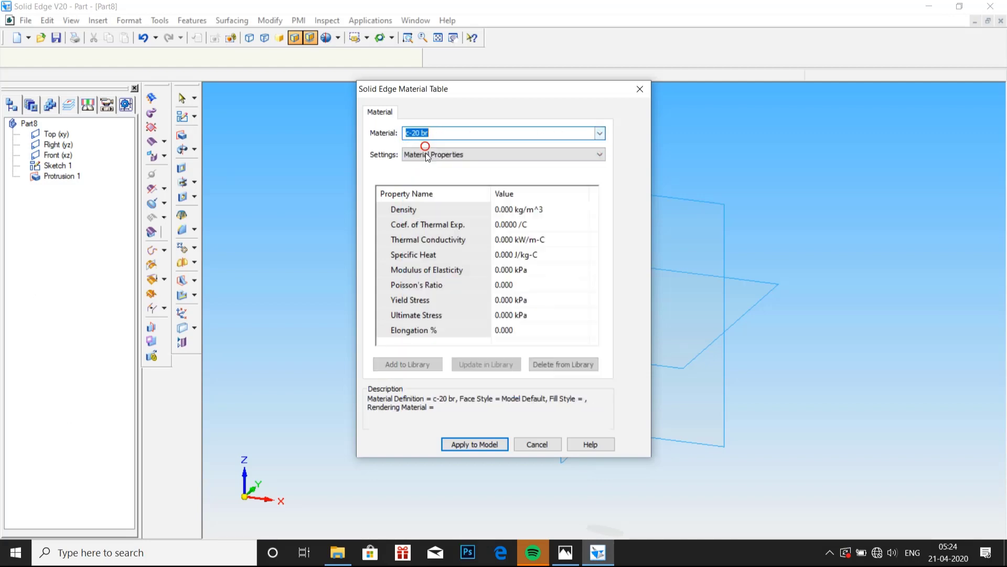
left_click(486, 447)
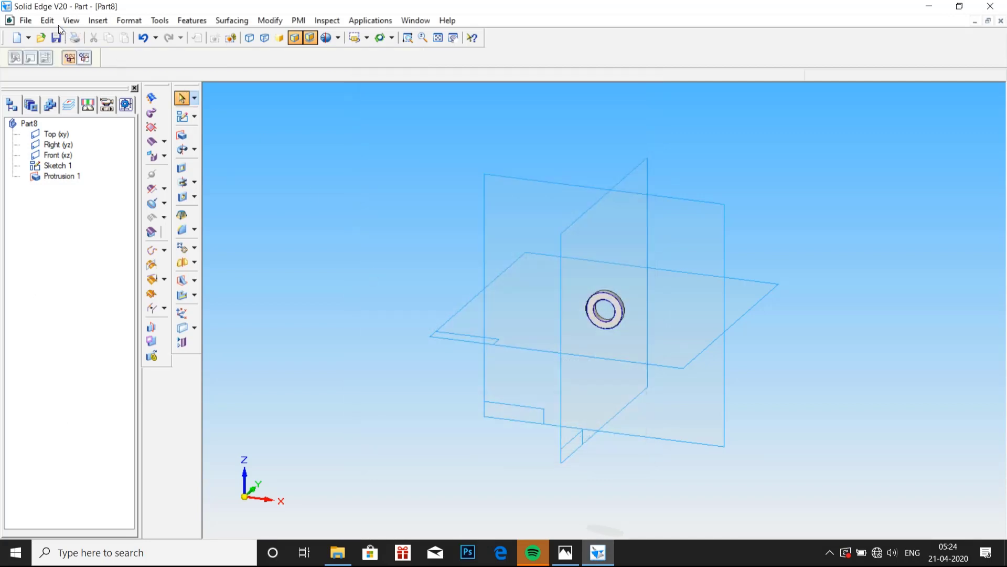
Fill in file properties: title and project 'washer', document number 8.
left_click(25, 19)
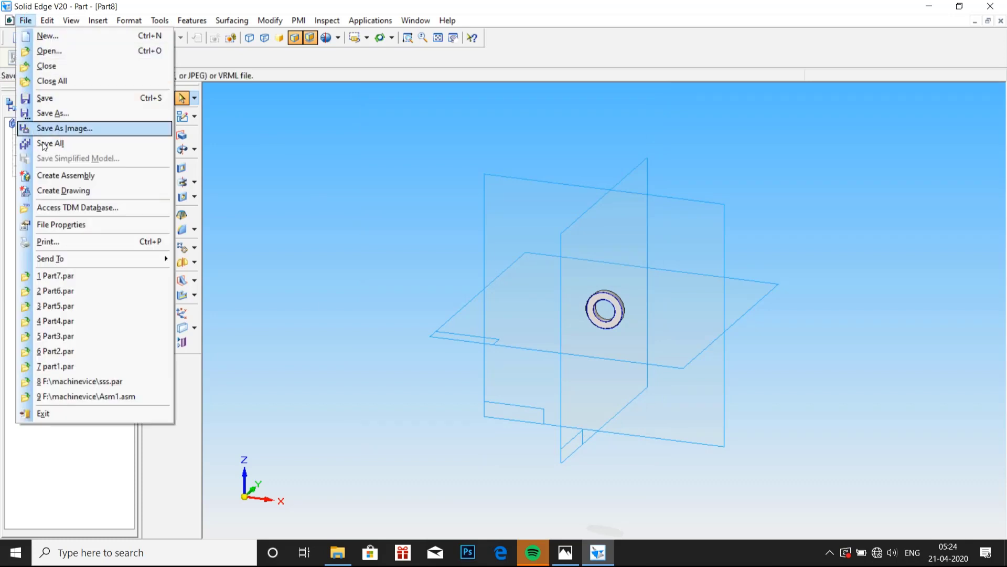
left_click(59, 224)
left_click(61, 34)
left_click(64, 55)
type("washe")
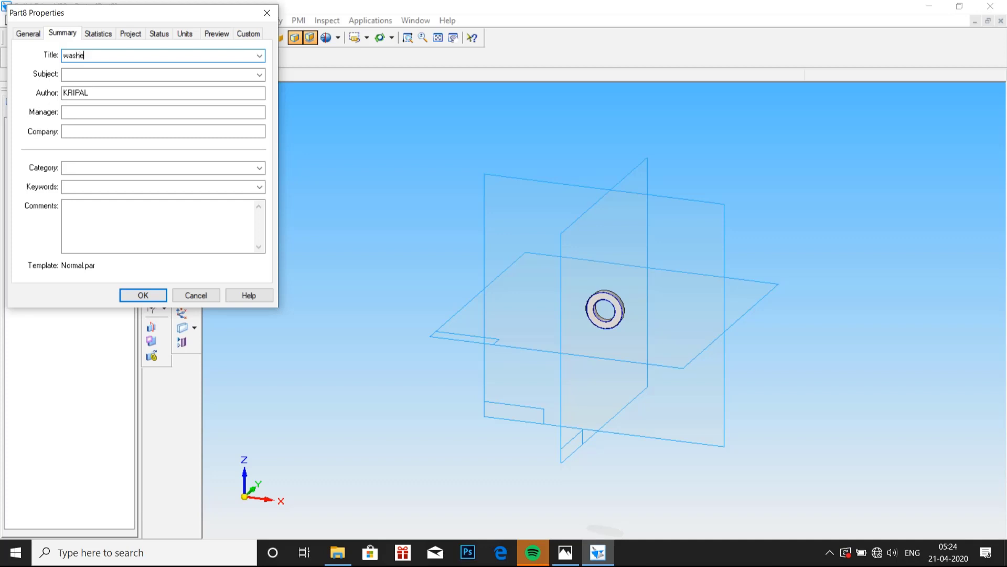
type("r")
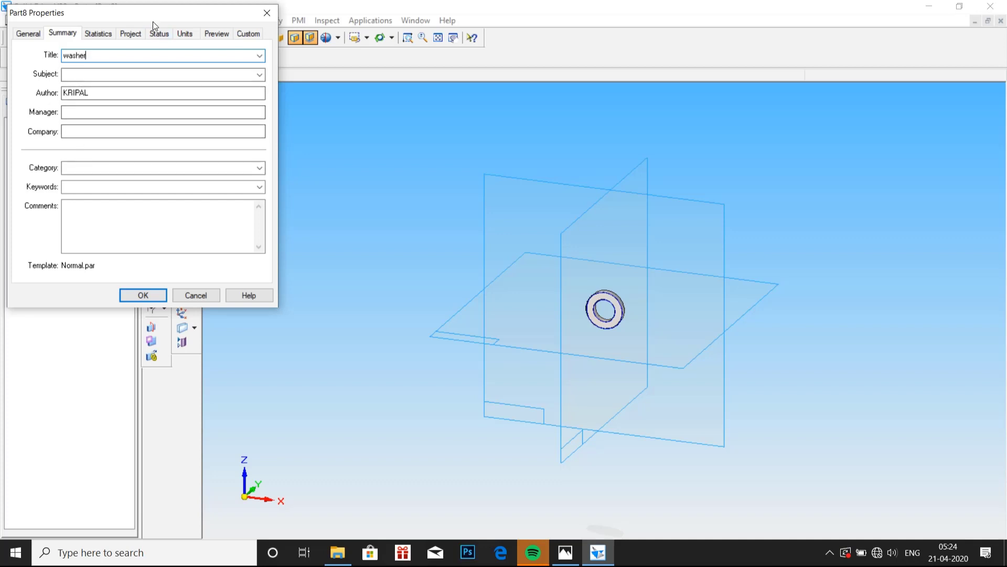
left_click(134, 32)
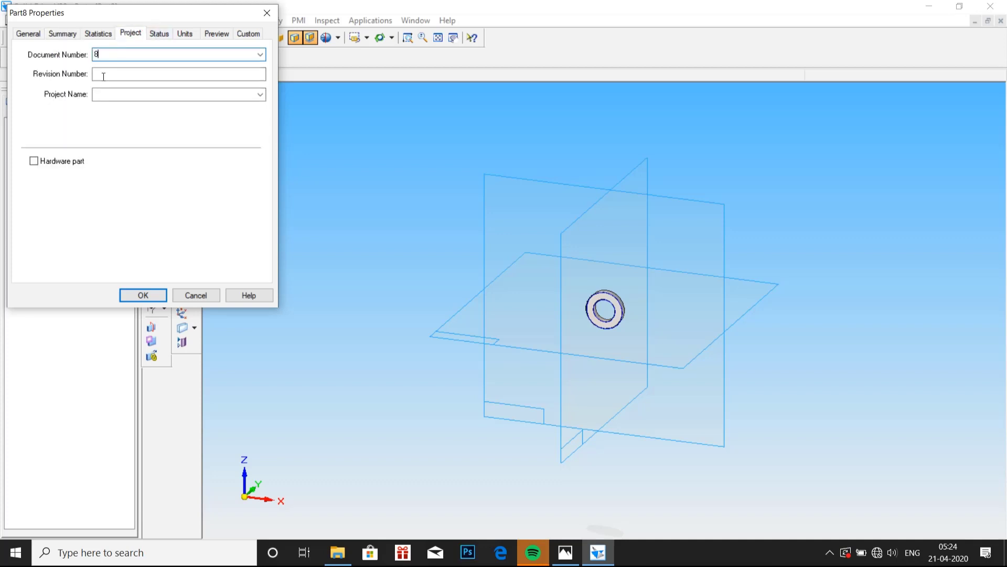
left_click(104, 94)
type("was")
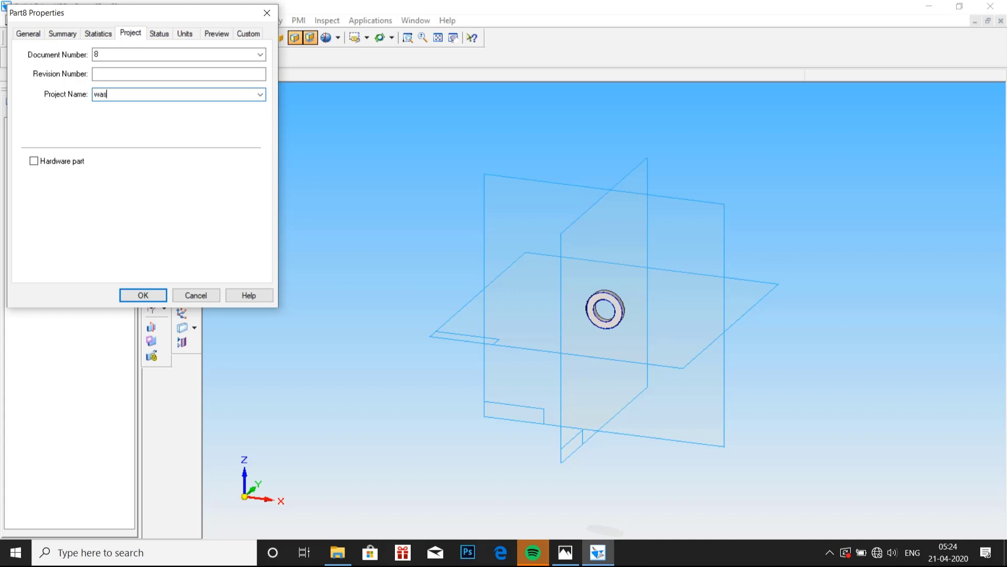
type("her")
left_click(148, 299)
Save the part as Part8.par.
left_click(25, 20)
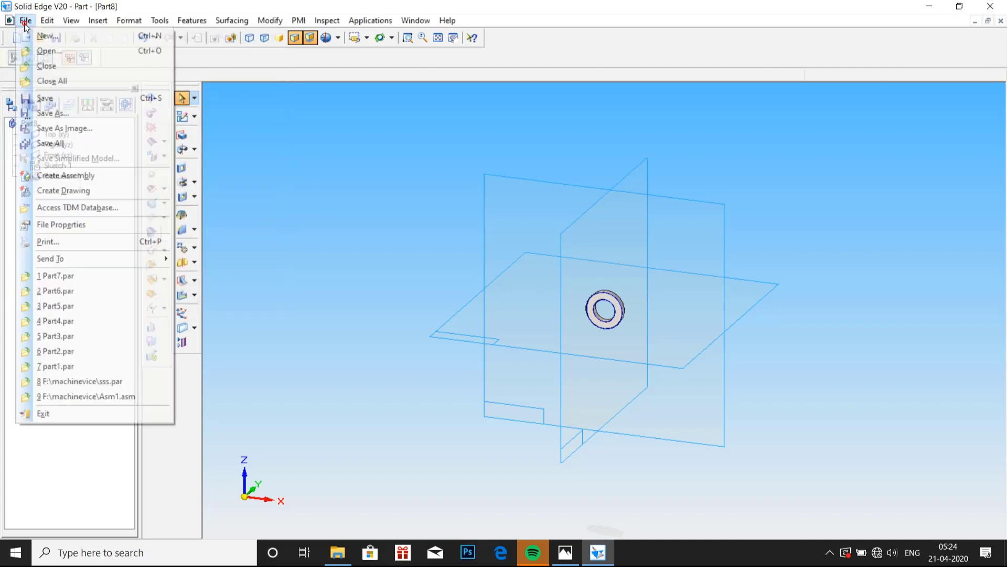
left_click(54, 114)
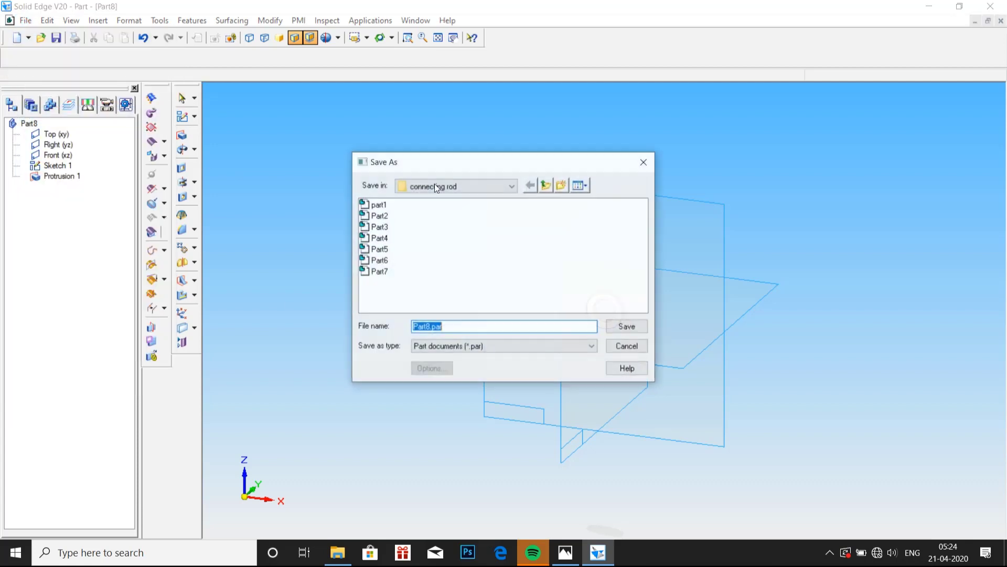
left_click(625, 330)
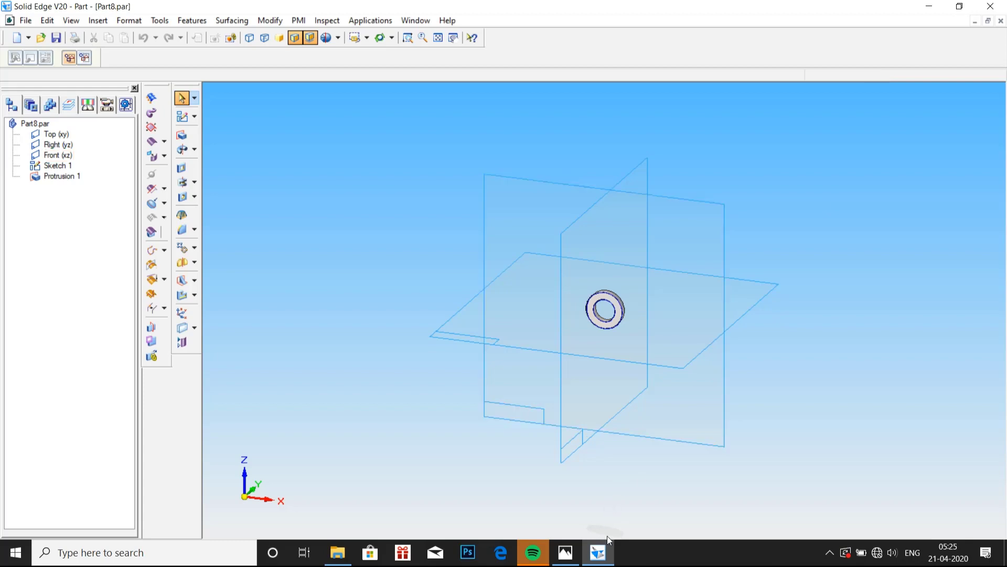
Pan the Photos drawing to show part 9, then switch back to Part8 in Solid Edge.
left_click(562, 555)
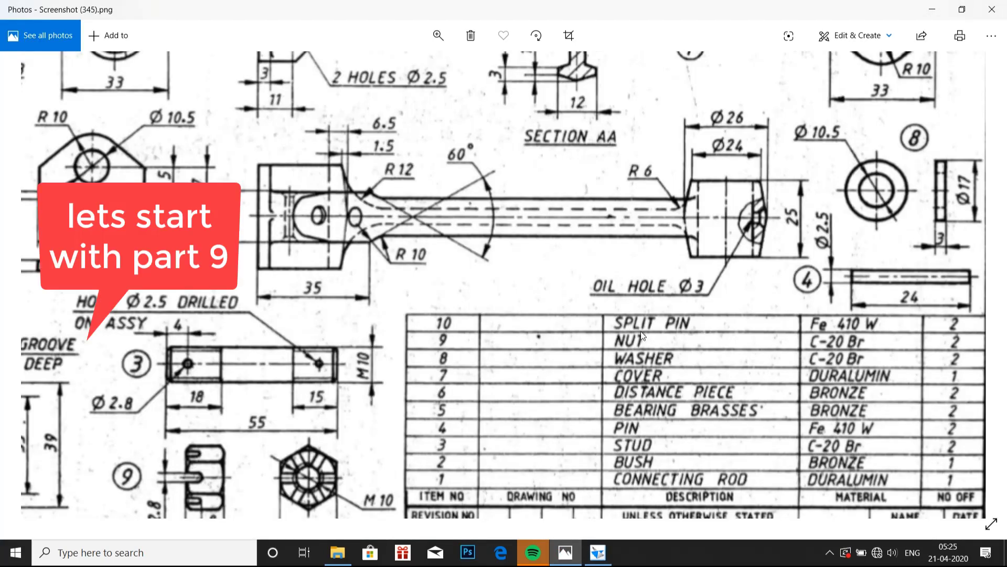
left_click_drag(369, 419, 510, 321)
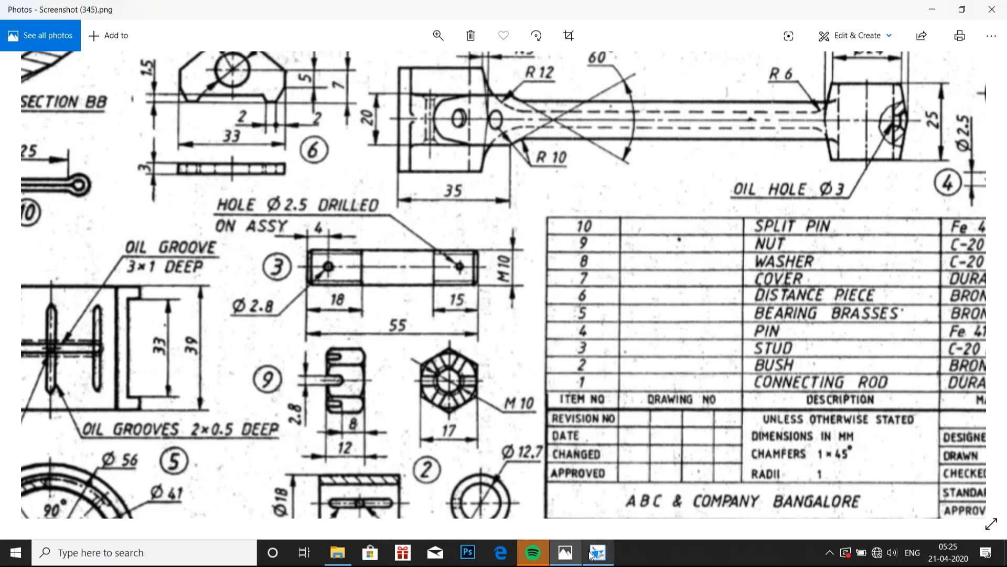
mouse_move(597, 553)
left_click(604, 503)
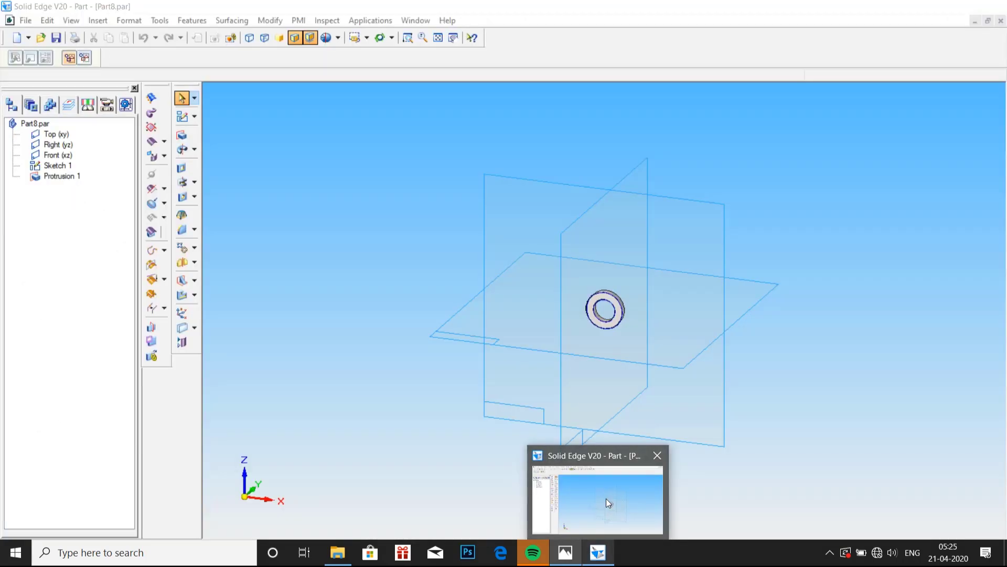
left_click(565, 552)
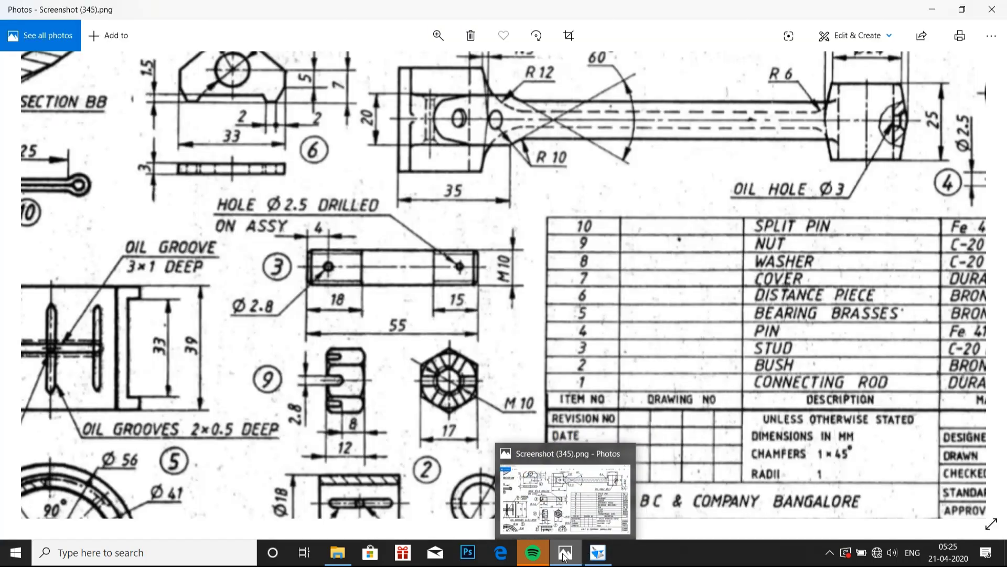
left_click(599, 553)
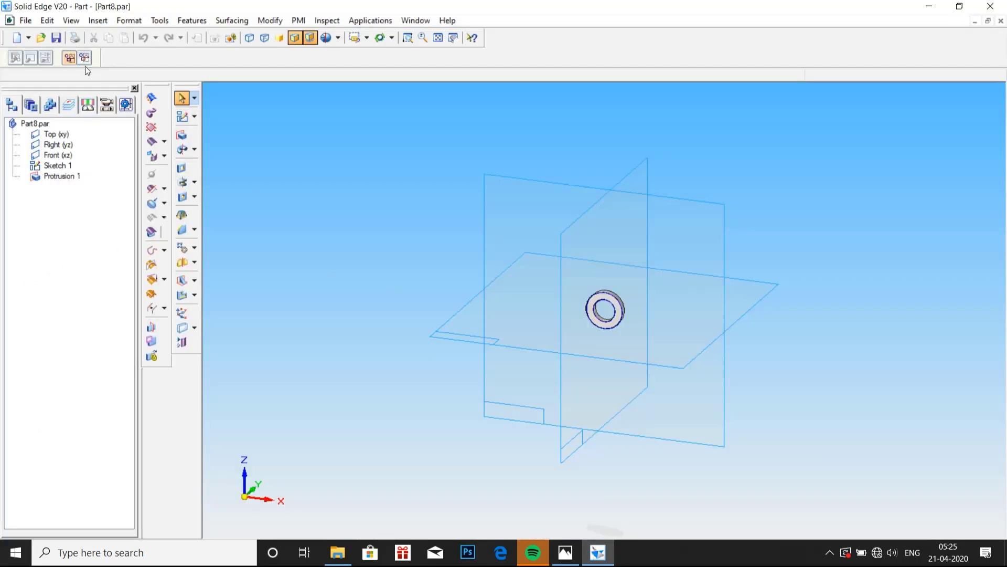
Create Part9 from Normal.par, start a Front-plane sketch, and view the M10 nut drawing.
left_click(25, 20)
left_click(37, 34)
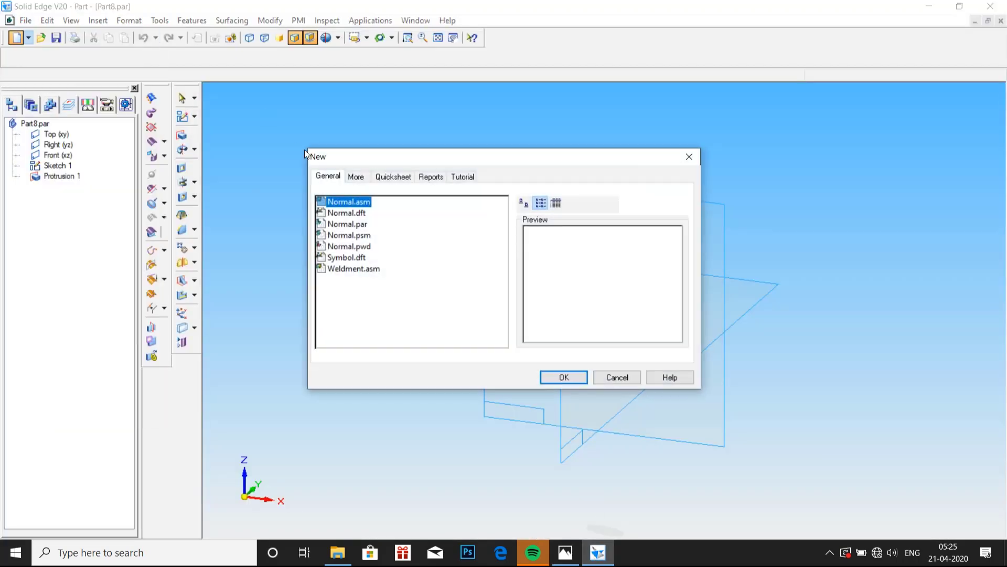
left_click(350, 224)
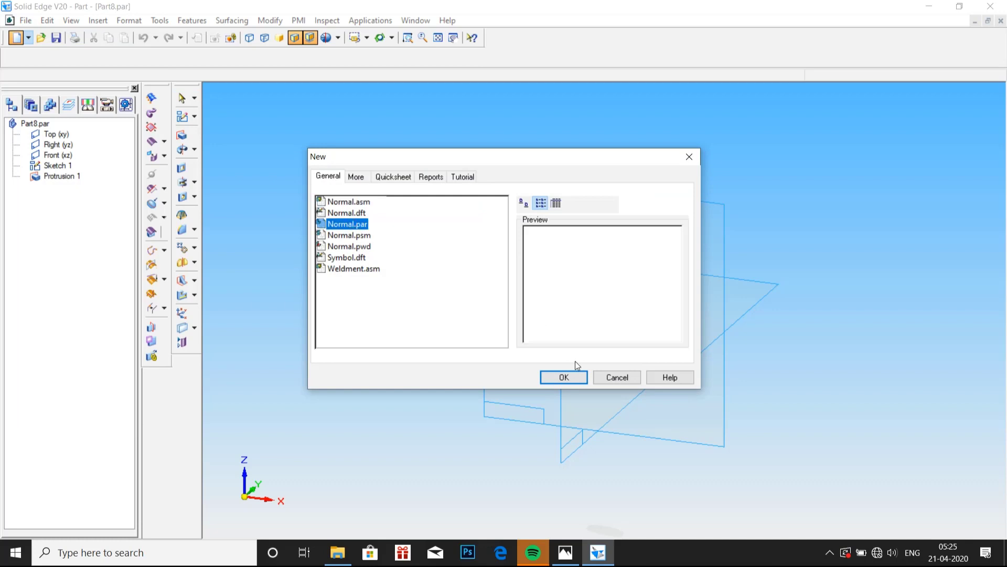
left_click(563, 376)
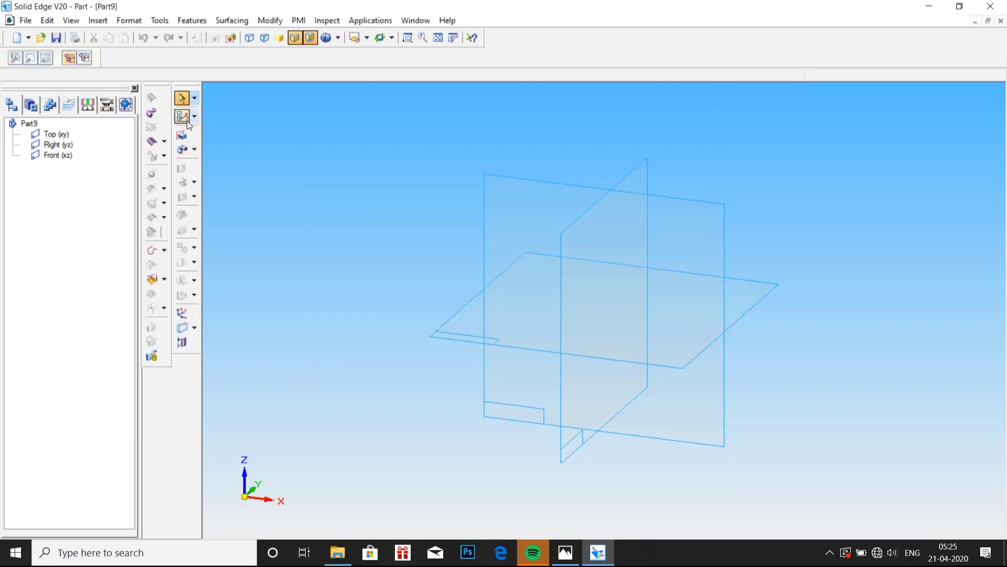
left_click(182, 116)
left_click(536, 219)
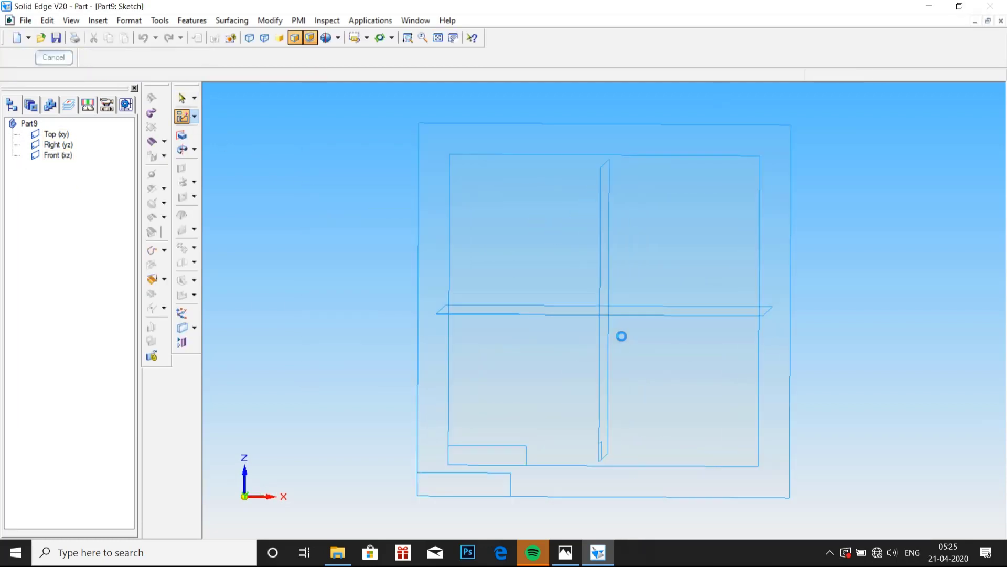
left_click(558, 549)
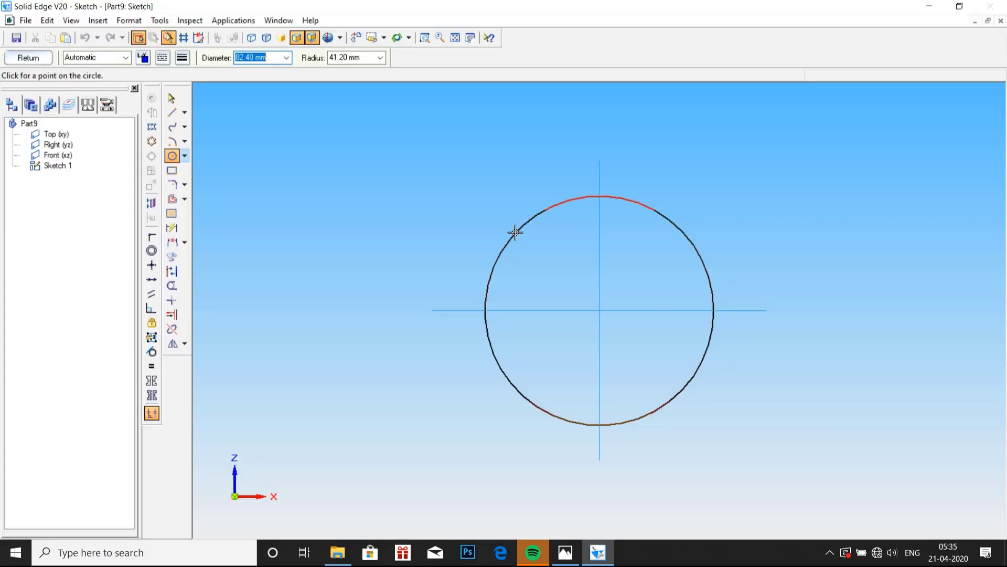
Confirm the 20 mm circle and draw the first 10 mm hexagon side from its top.
type("20")
key("Return")
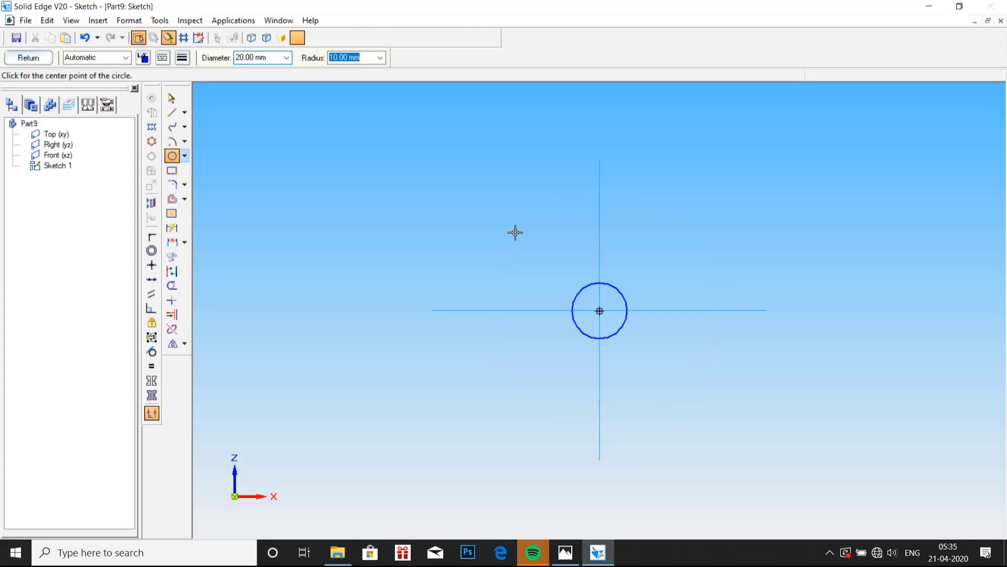
left_click(172, 114)
scroll(666, 318, "up", 2)
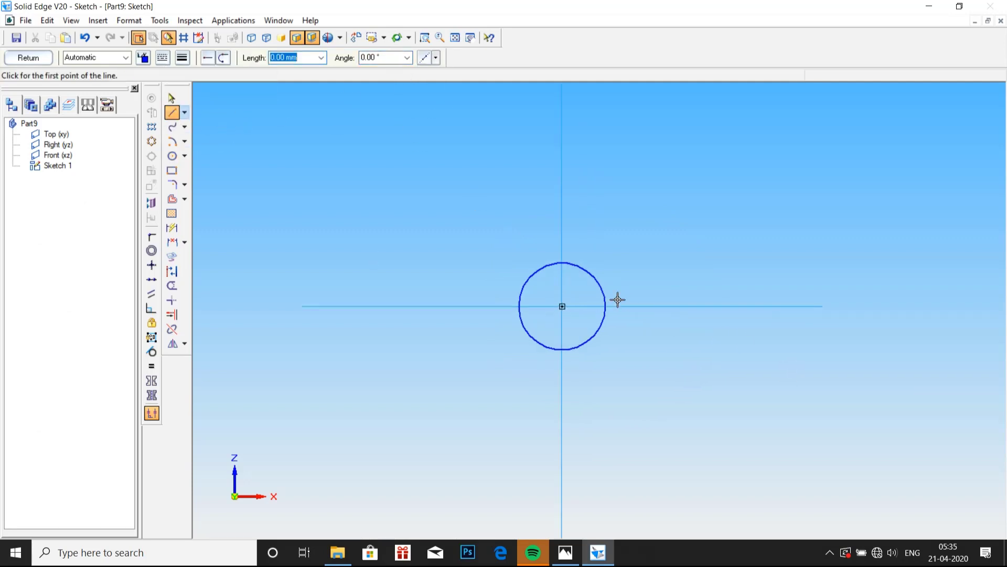
left_click(563, 263)
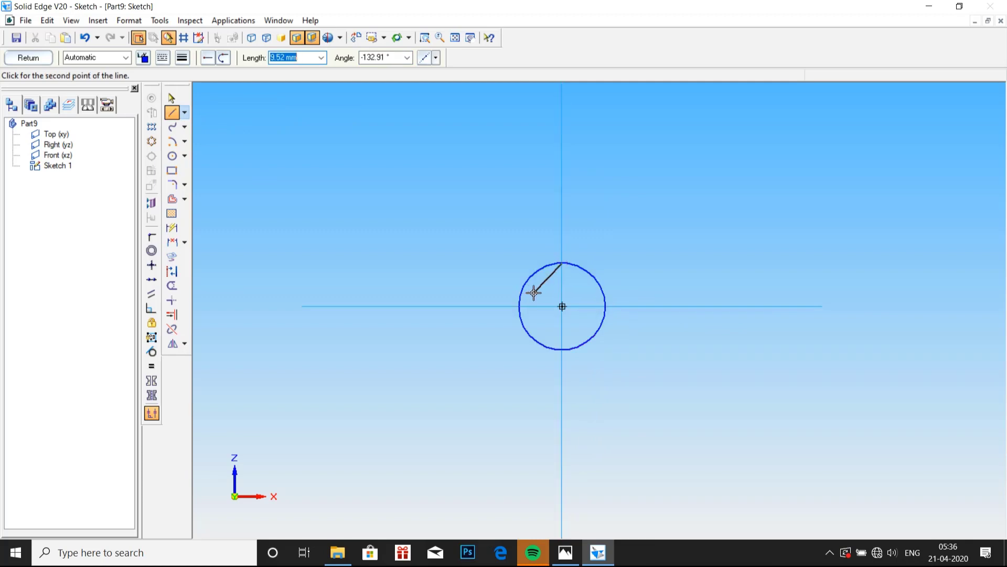
type("10")
key("Tab")
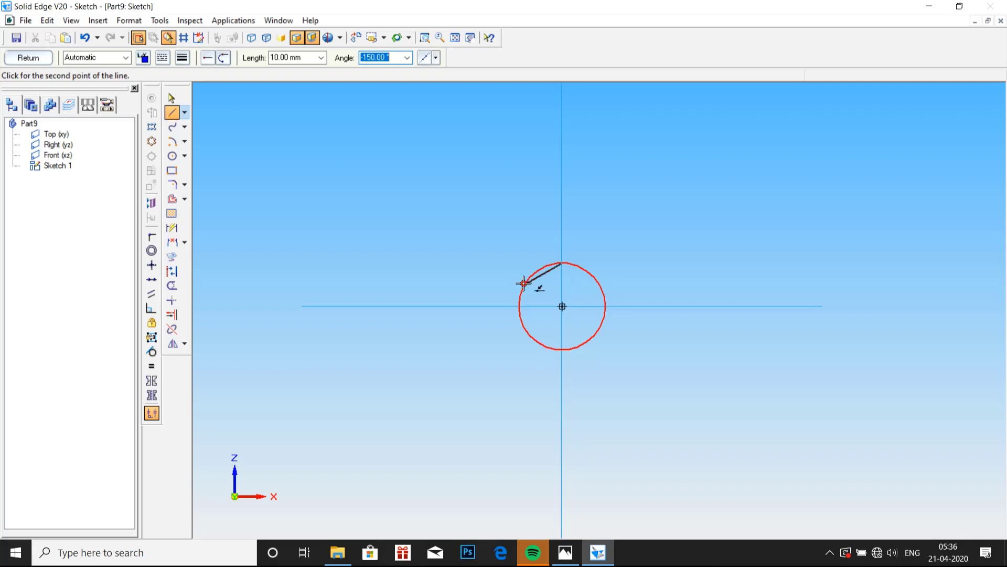
left_click(523, 283)
Draw the remaining 10 mm hexagon sides, closing at the top vertex.
type("10")
key("Tab")
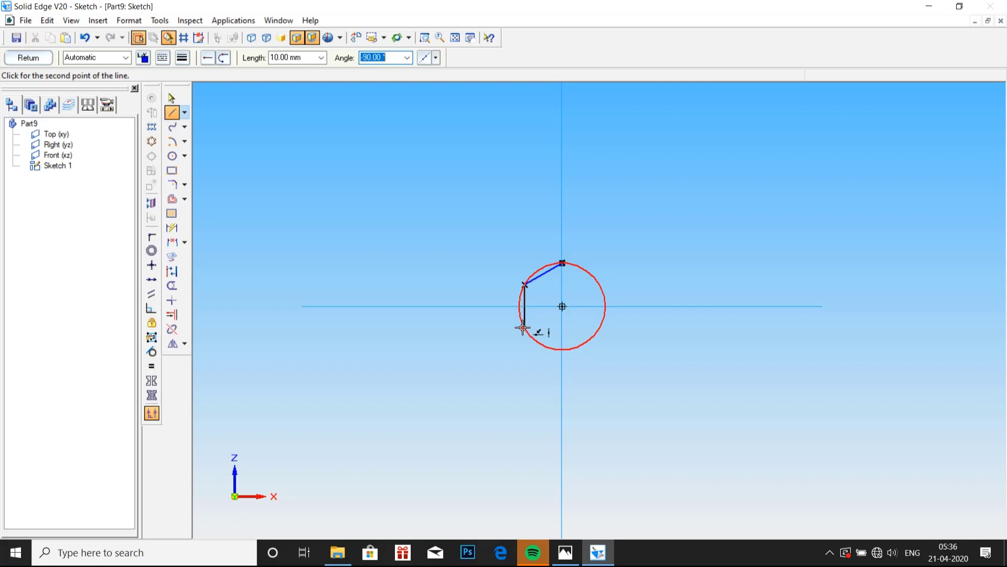
left_click(523, 328)
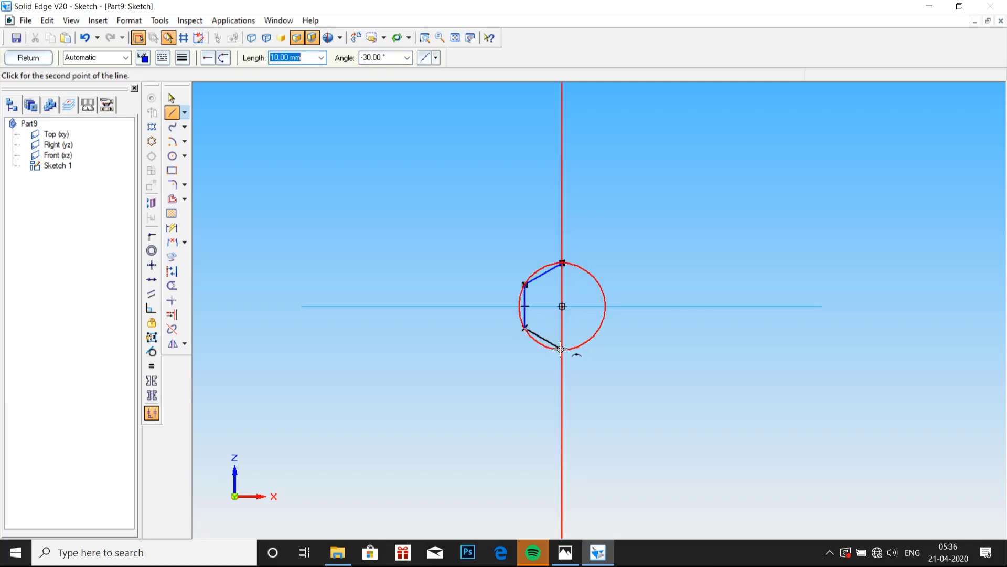
left_click(560, 349)
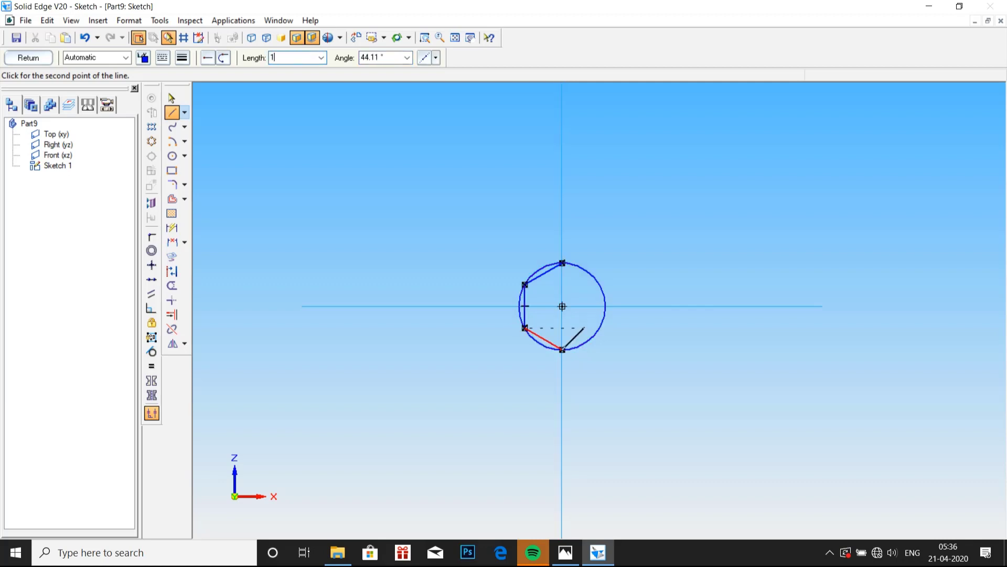
left_click(600, 328)
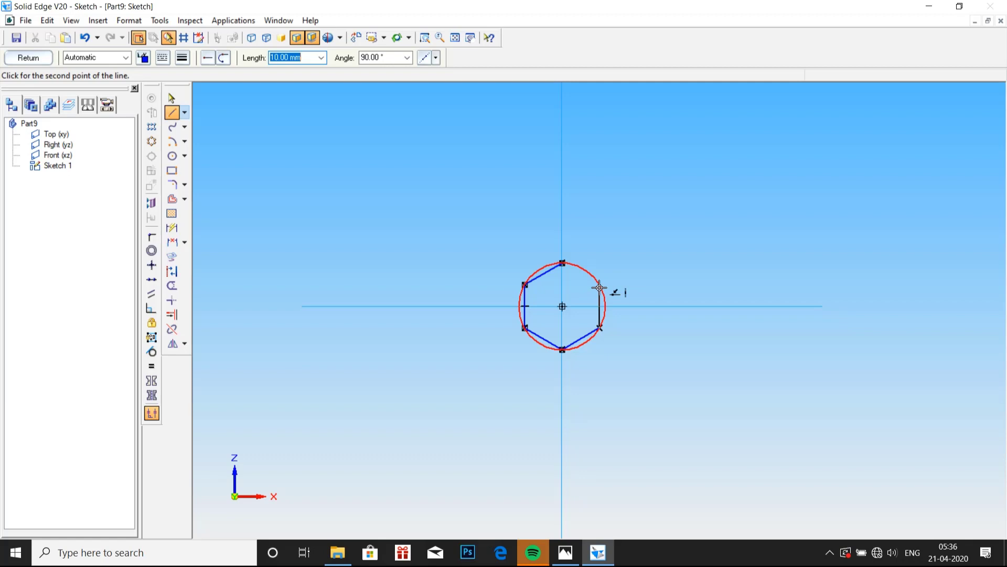
left_click(600, 285)
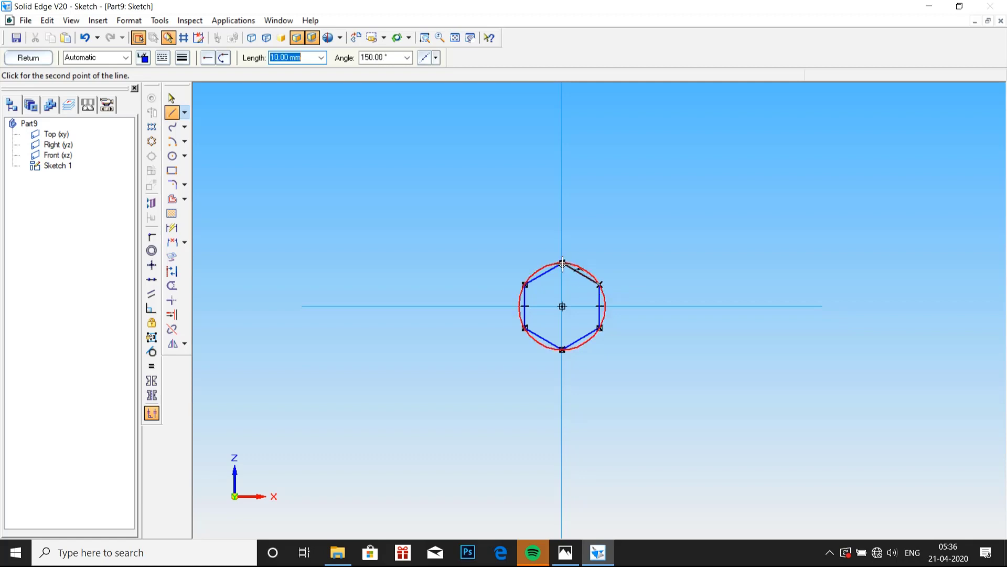
left_click(562, 263)
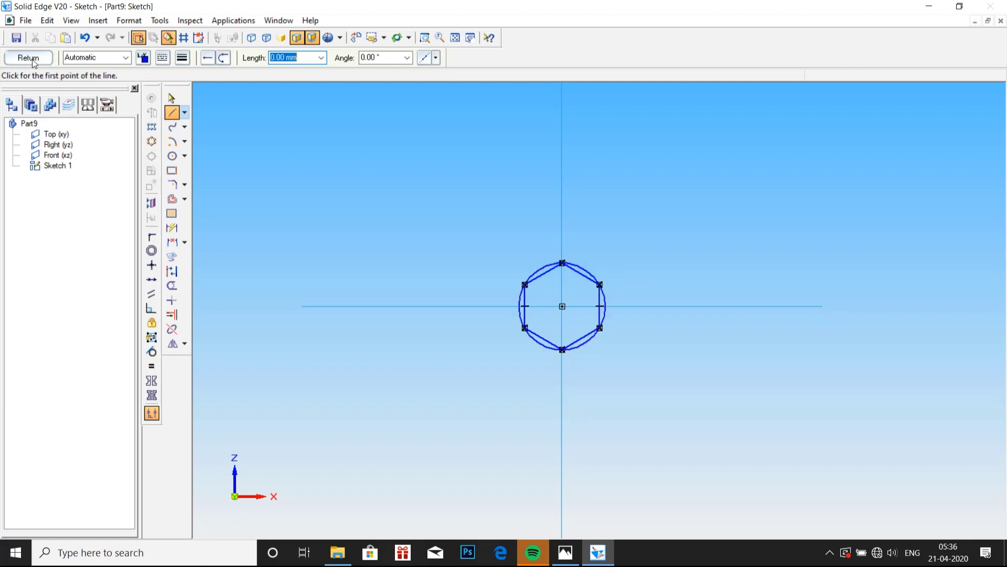
Delete the construction circle, leaving only the hexagon, and finish the sketch.
left_click(171, 98)
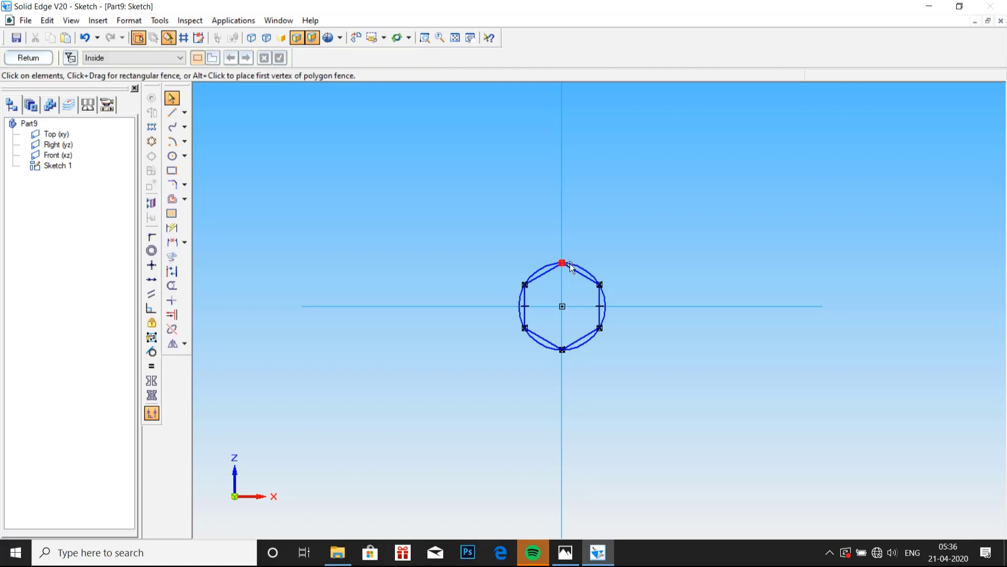
left_click(542, 269)
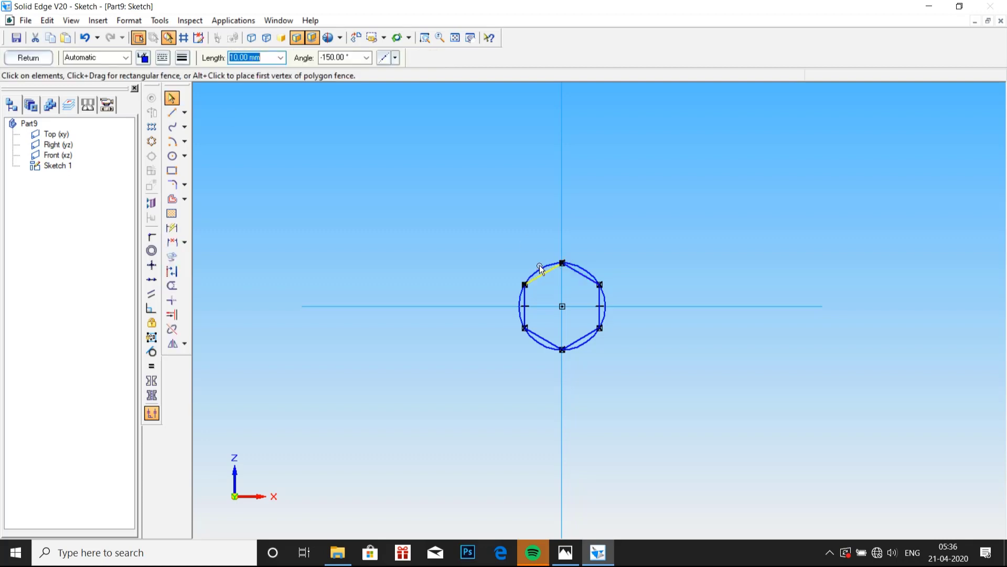
left_click(470, 246)
left_click(534, 264)
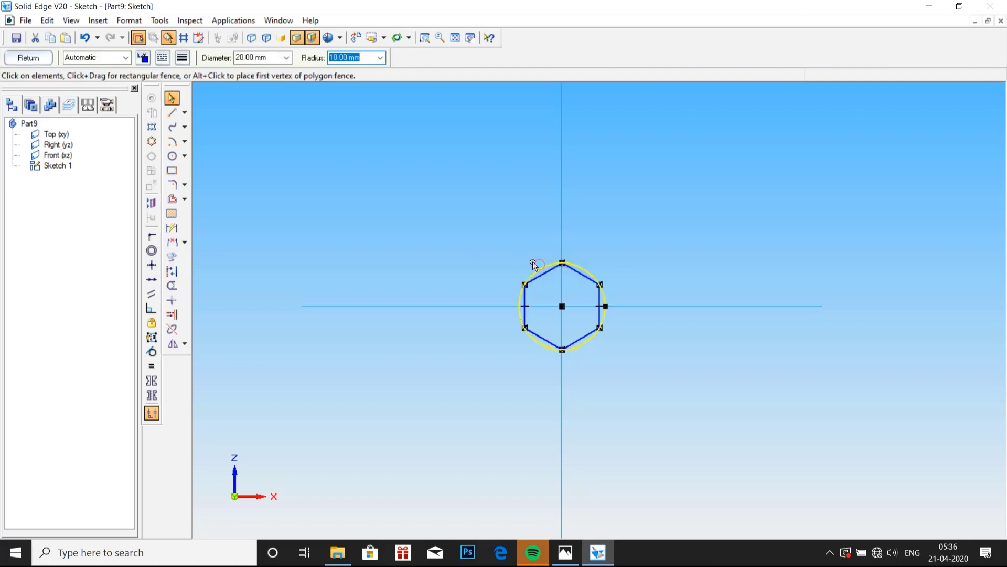
key("Delete")
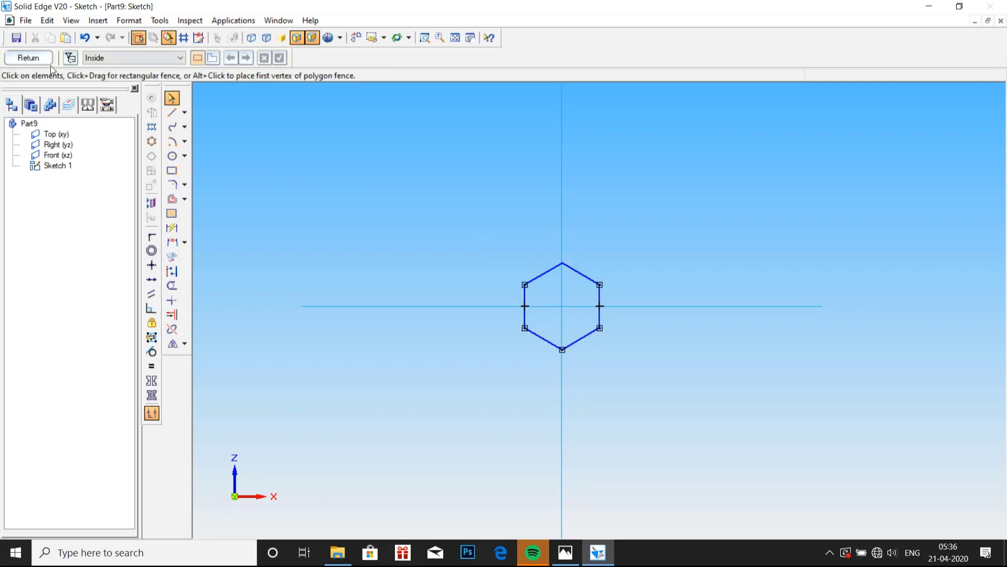
left_click(32, 59)
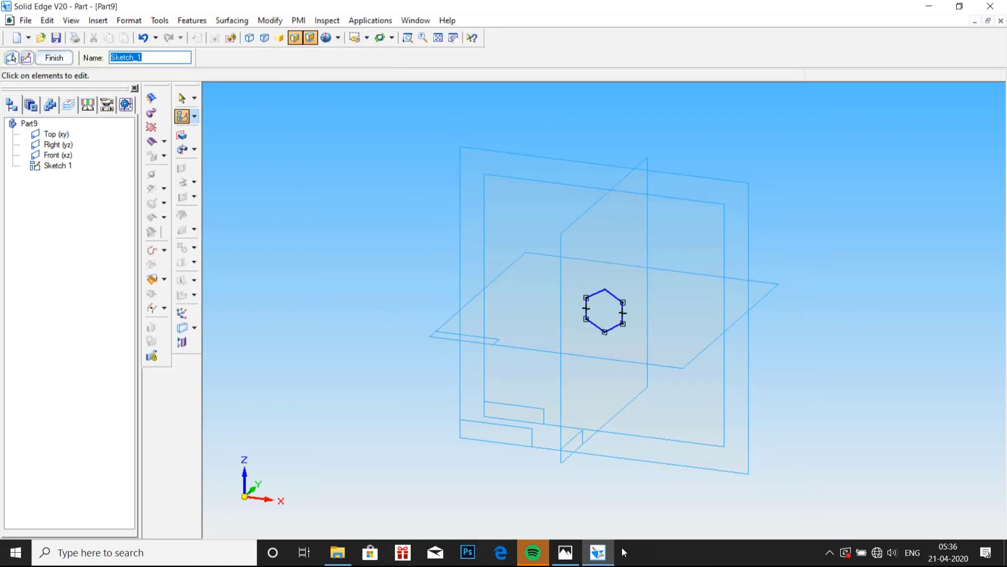
Extrude the hexagon sketch 12 mm into a hexagonal prism, Protrusion 1.
mouse_move(565, 553)
left_click(572, 557)
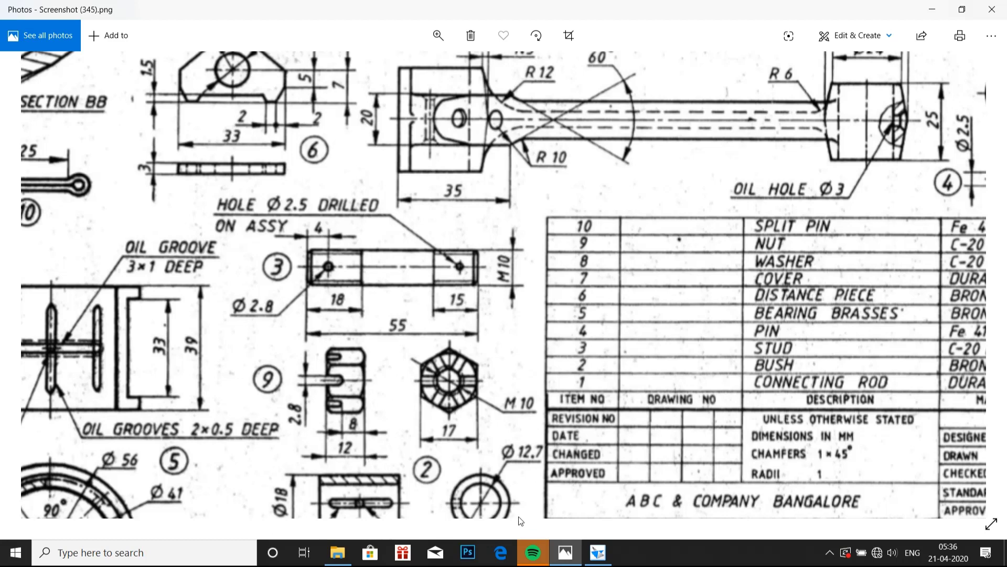
left_click(598, 553)
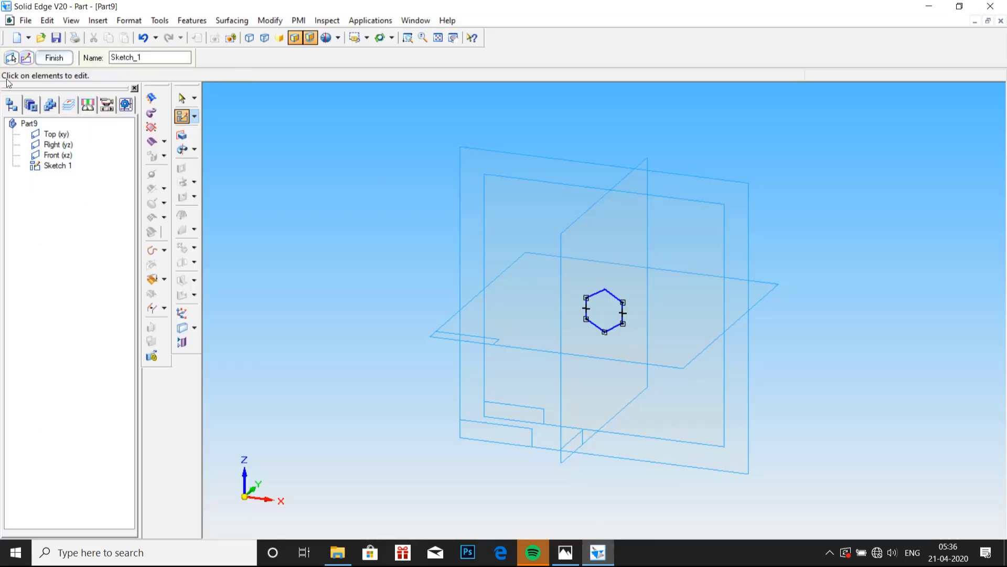
left_click(181, 135)
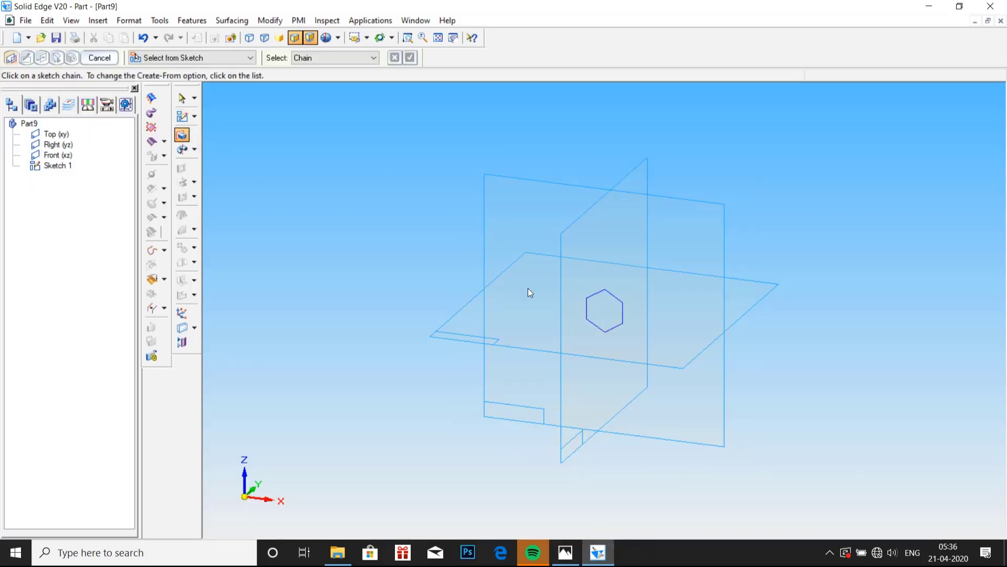
left_click(589, 297)
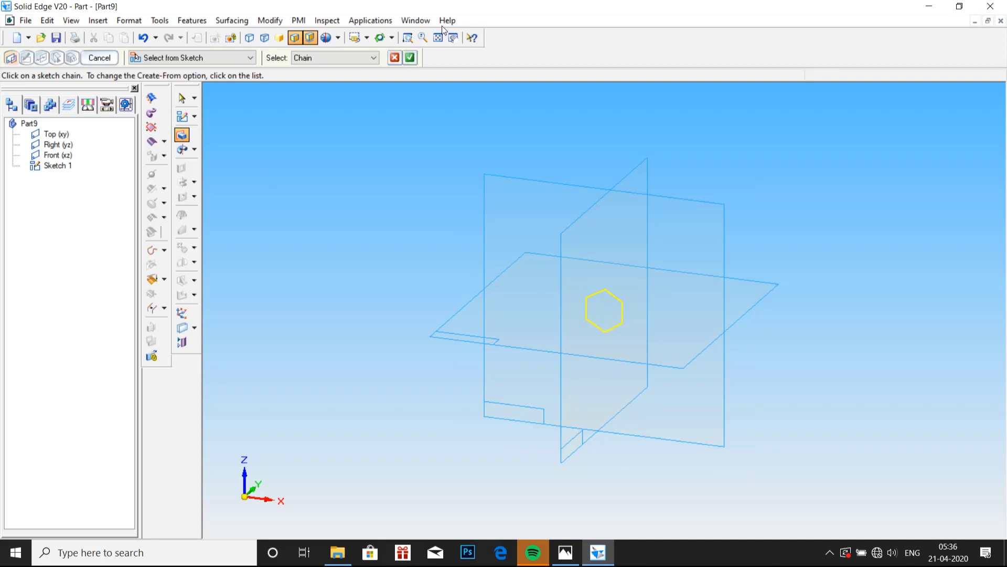
left_click(410, 58)
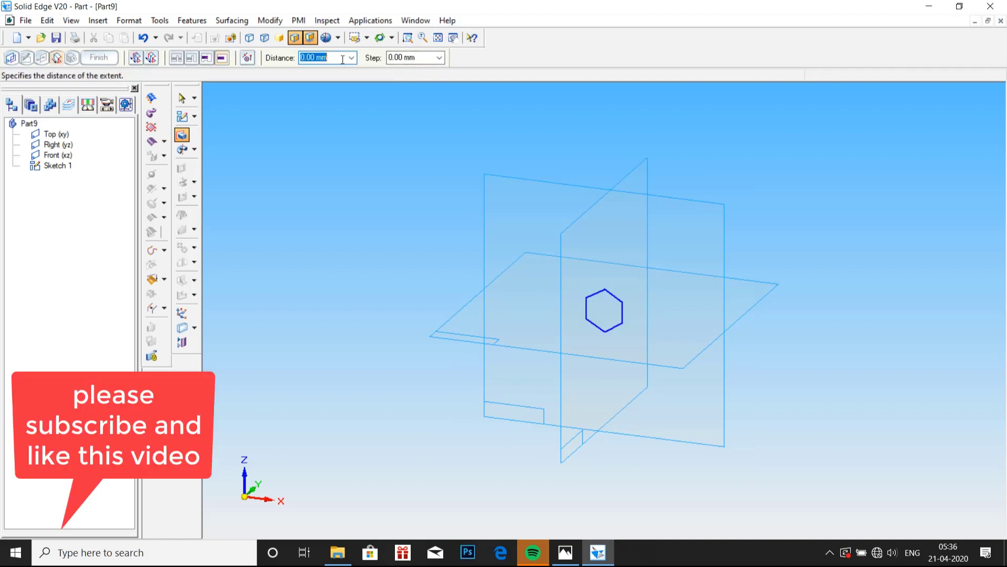
type("12")
key("Return")
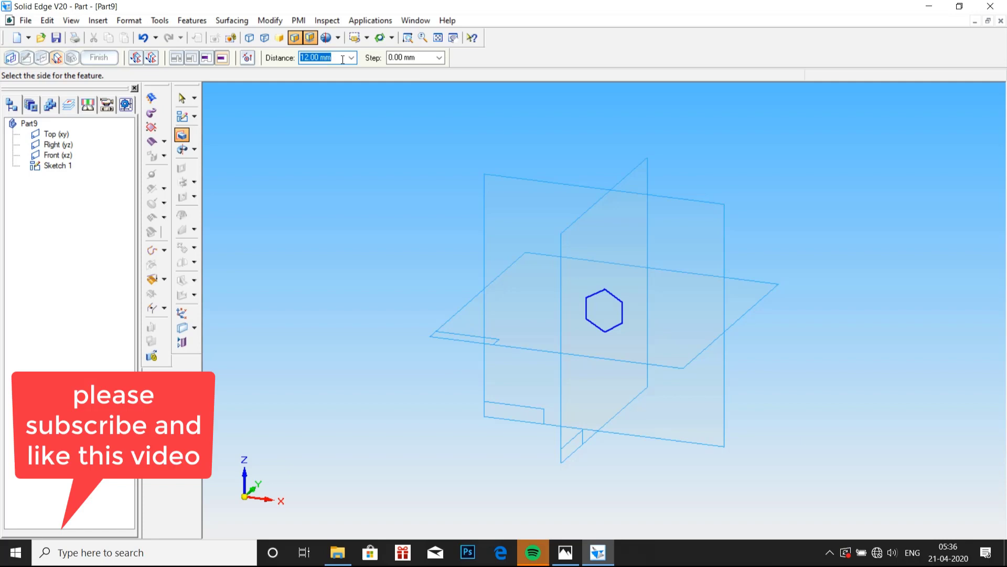
left_click(574, 255)
mouse_move(565, 552)
left_click(565, 534)
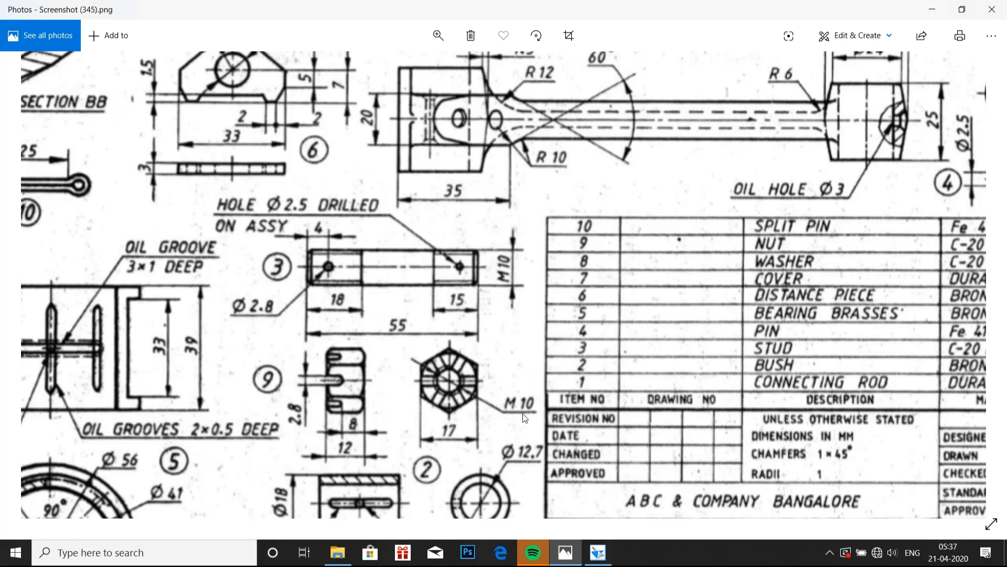
left_click(608, 559)
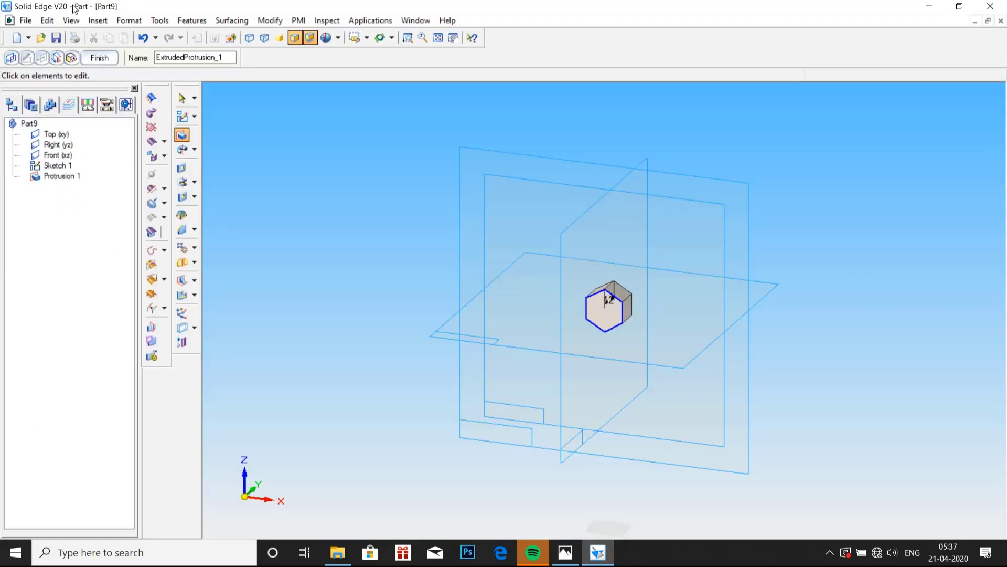
Place an M10 threaded, full-extent hole at the centre of the hexagon's top face.
left_click(182, 196)
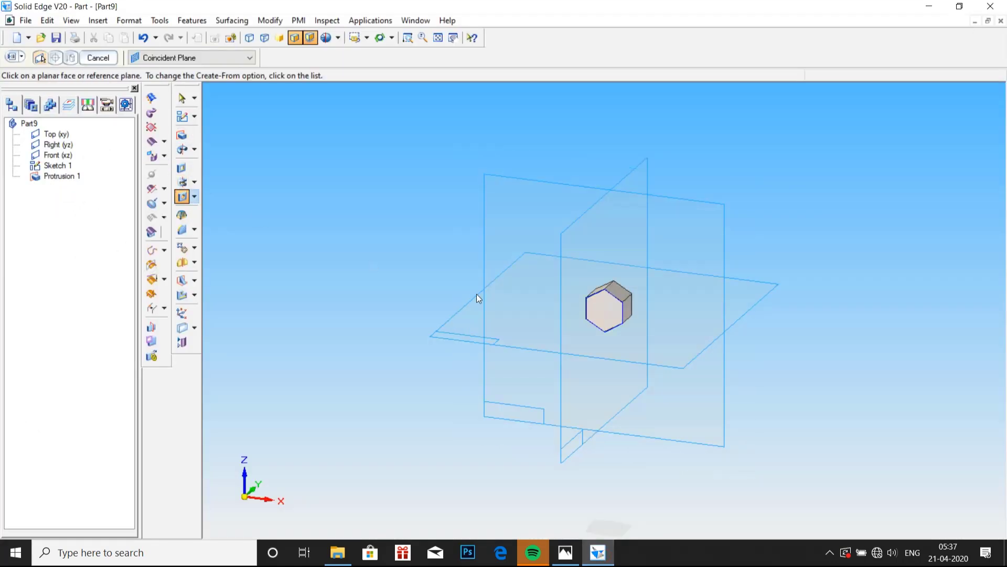
left_click(590, 304)
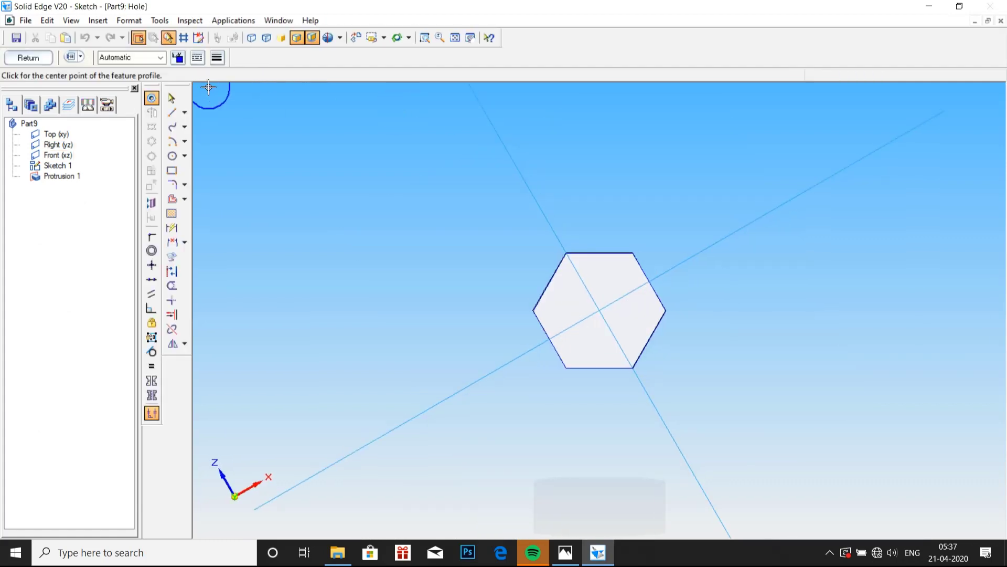
left_click(471, 206)
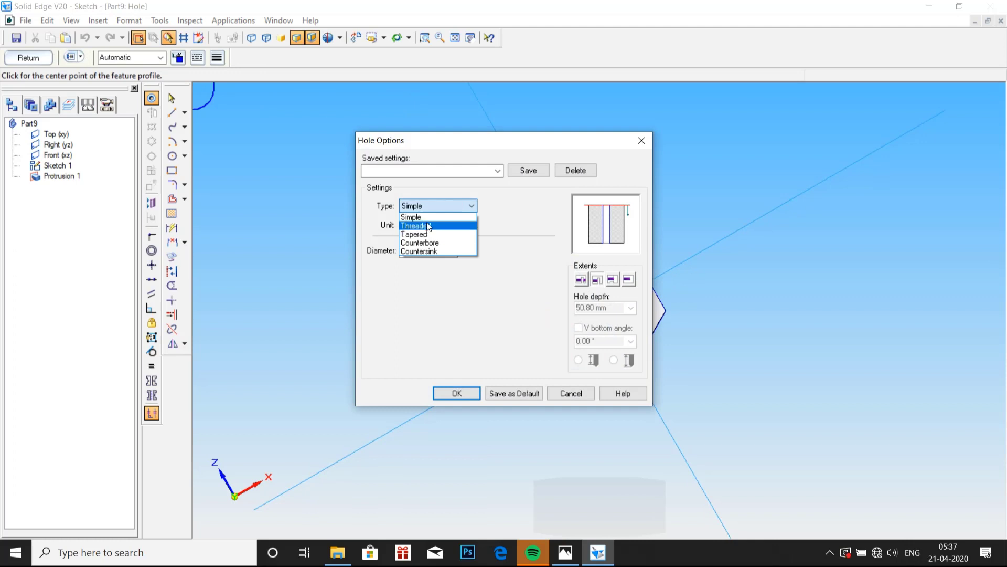
left_click(429, 226)
left_click(482, 331)
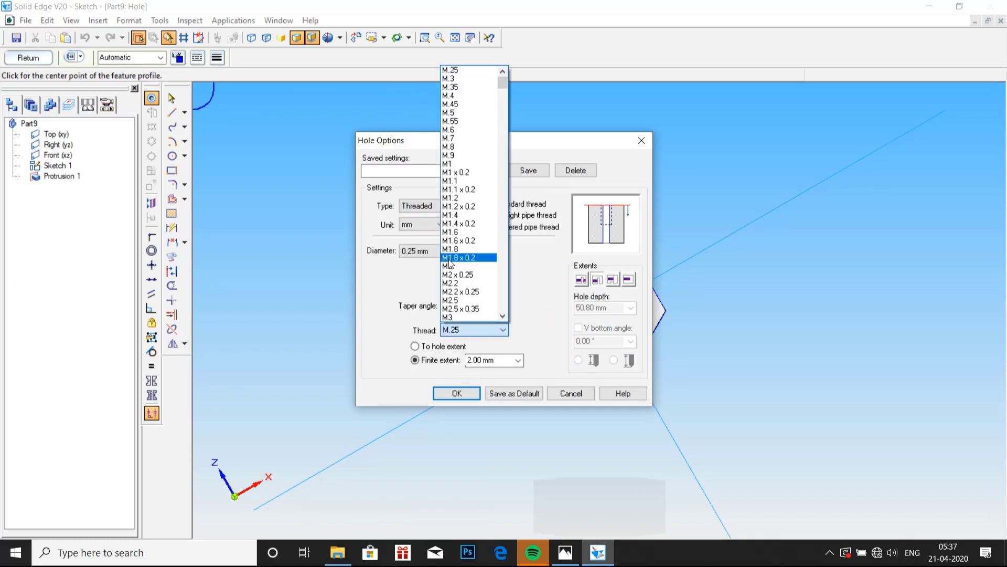
scroll(470, 294, "down", 3)
scroll(462, 263, "down", 2)
scroll(461, 261, "down", 2)
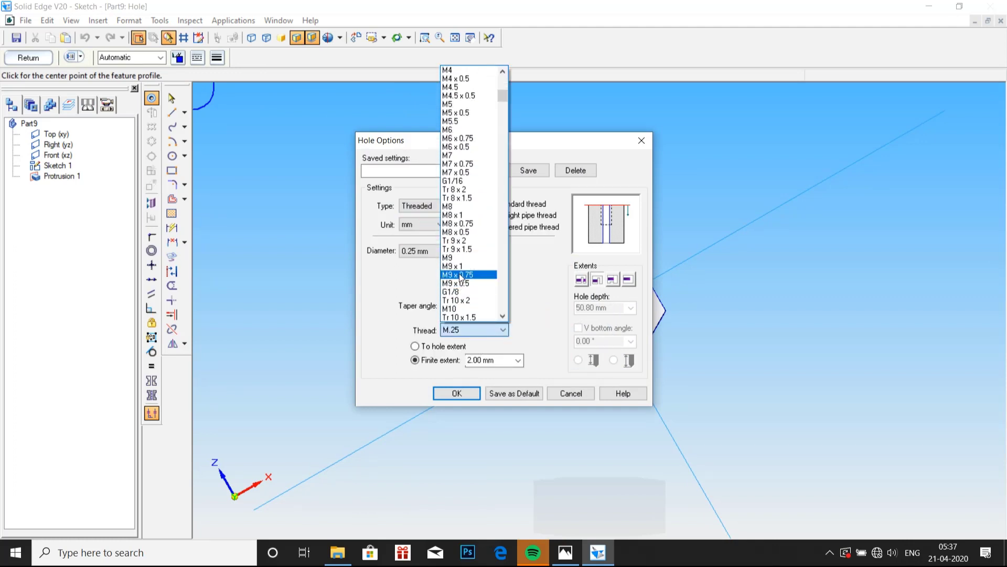
left_click(462, 309)
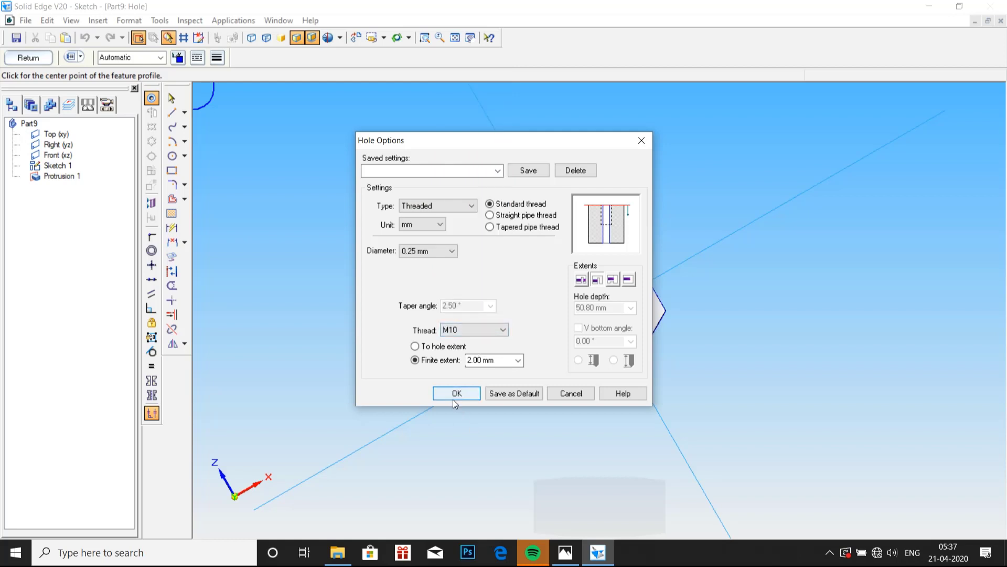
left_click(414, 345)
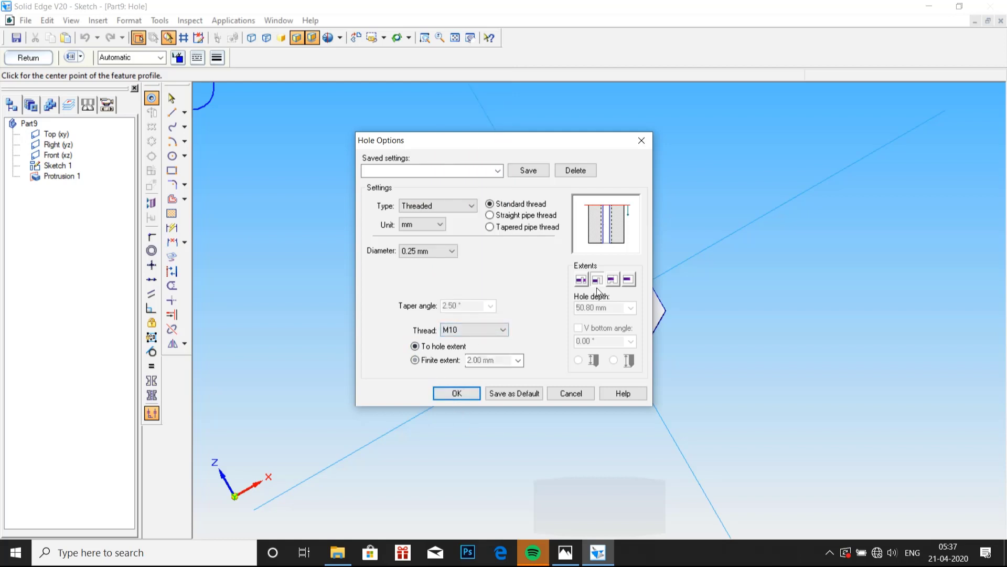
left_click(452, 394)
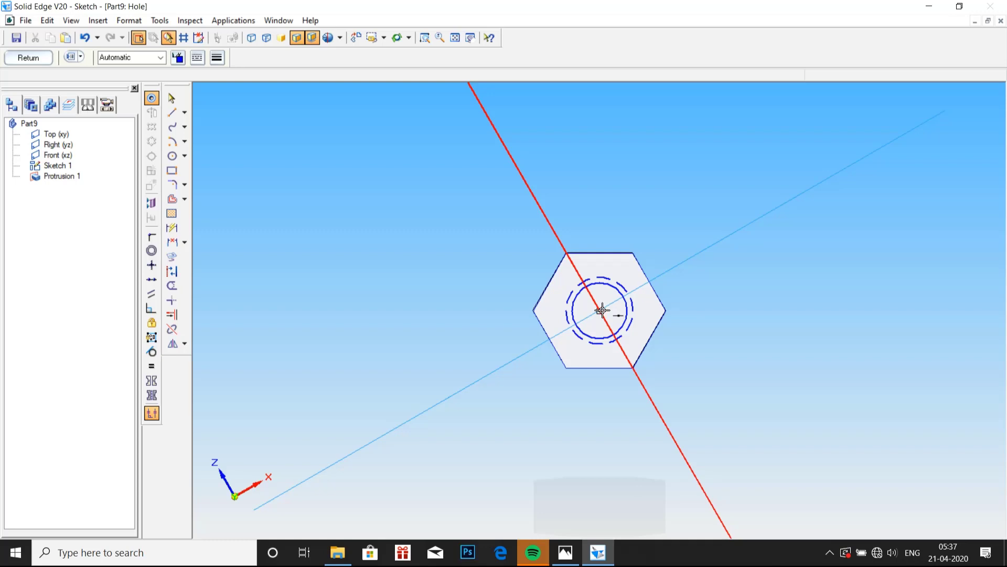
left_click(600, 310)
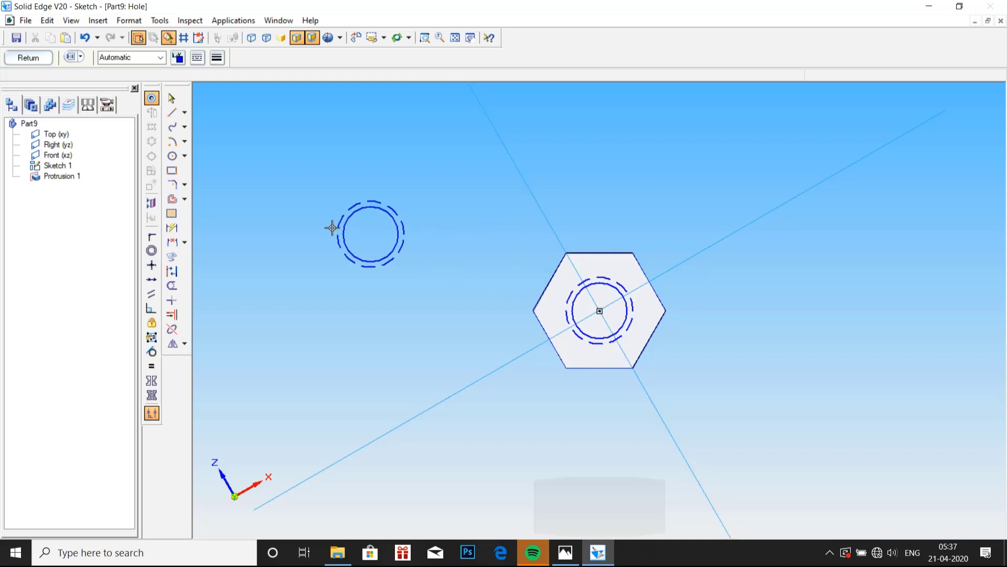
left_click(28, 57)
Complete Hole 1, consult the reference drawing, and start a new sketch.
left_click(694, 269)
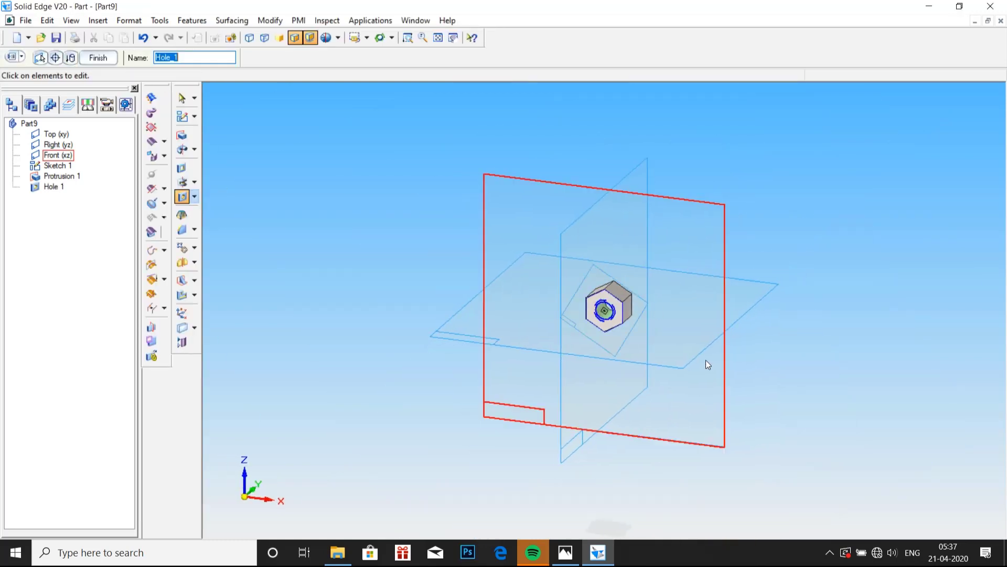
scroll(706, 359, "up", 3)
left_click(570, 556)
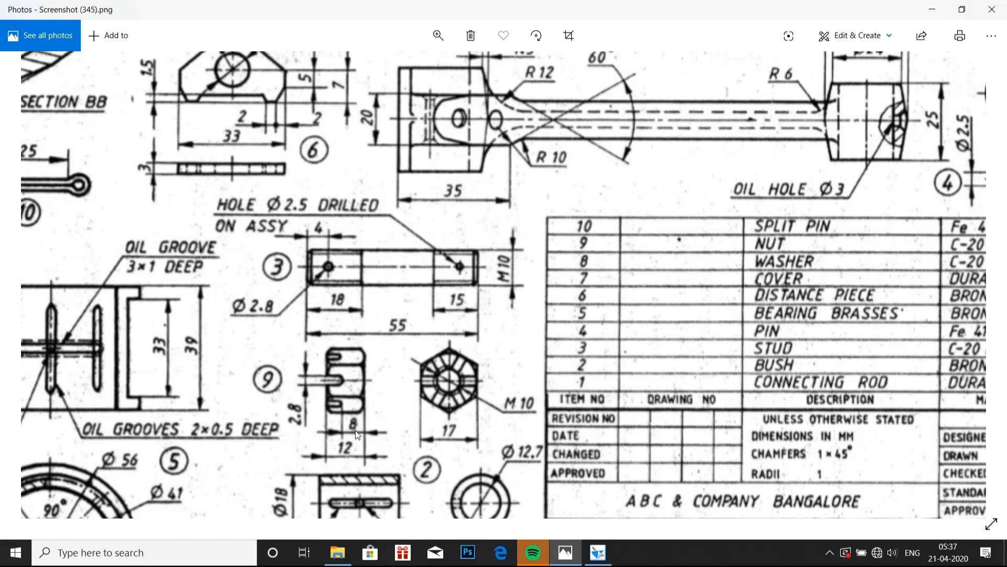
left_click(599, 553)
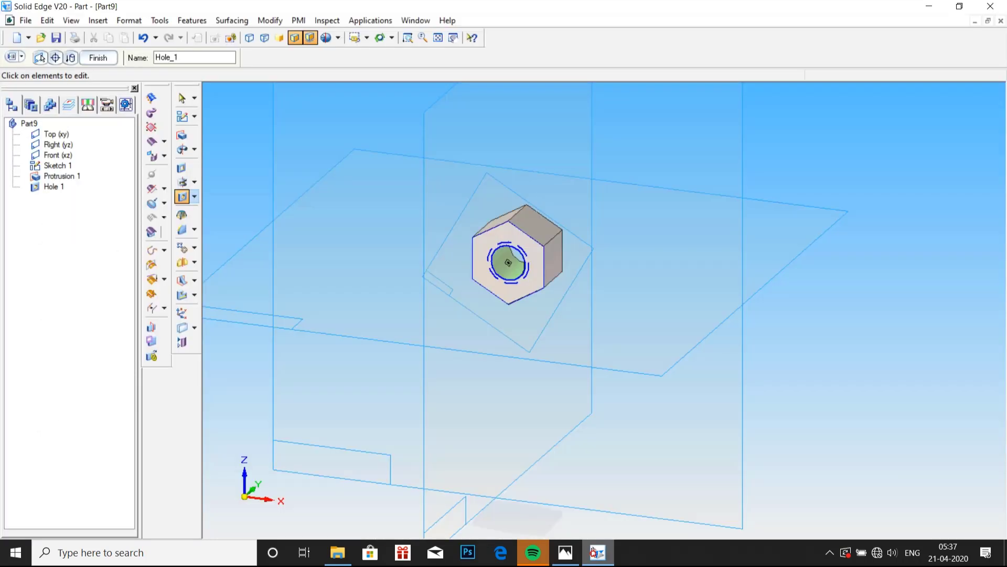
left_click(182, 116)
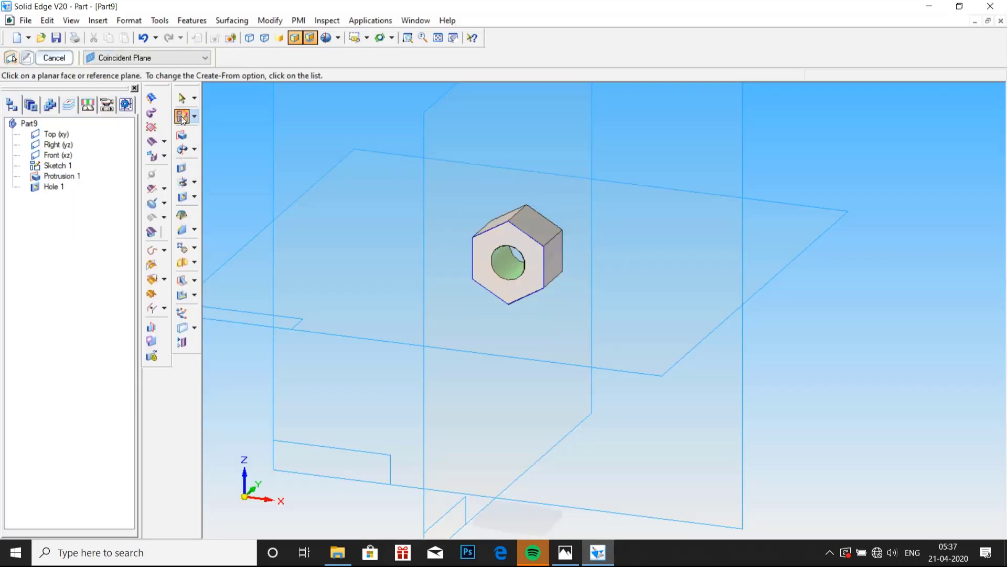
Draw a closed rectangle on the nut's side face, starting at its left edge.
left_click(551, 271)
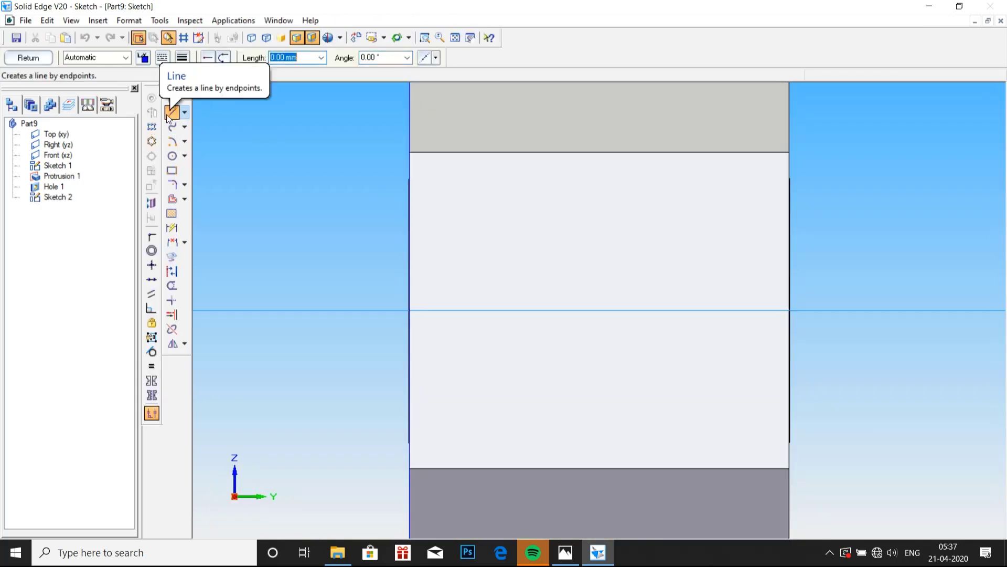
left_click(411, 272)
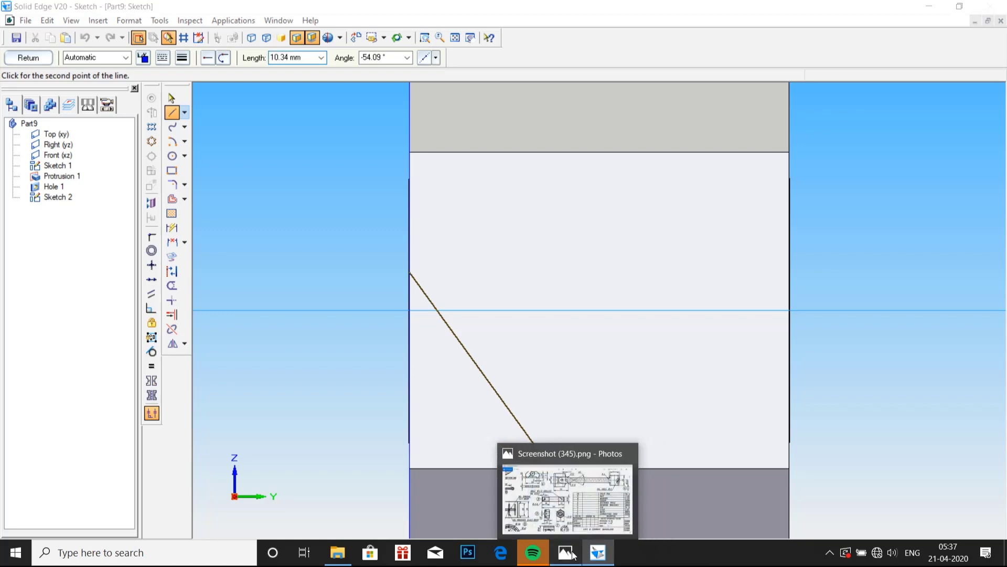
left_click(566, 549)
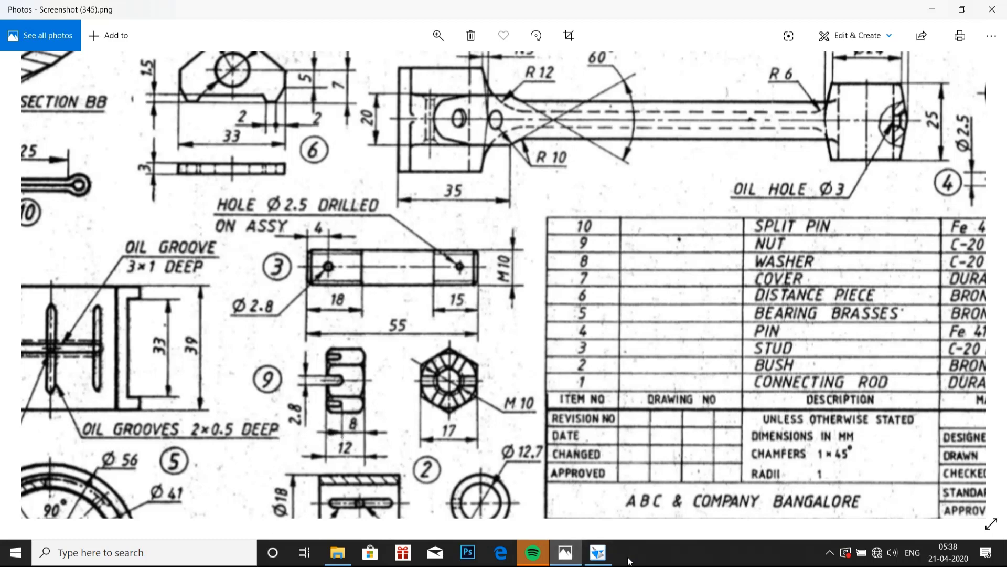
left_click(598, 552)
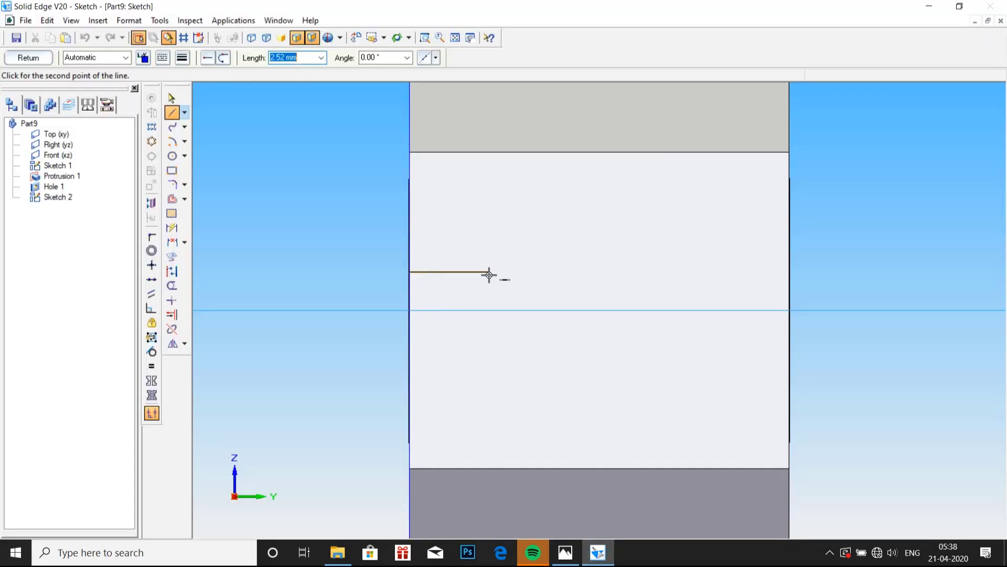
left_click(544, 272)
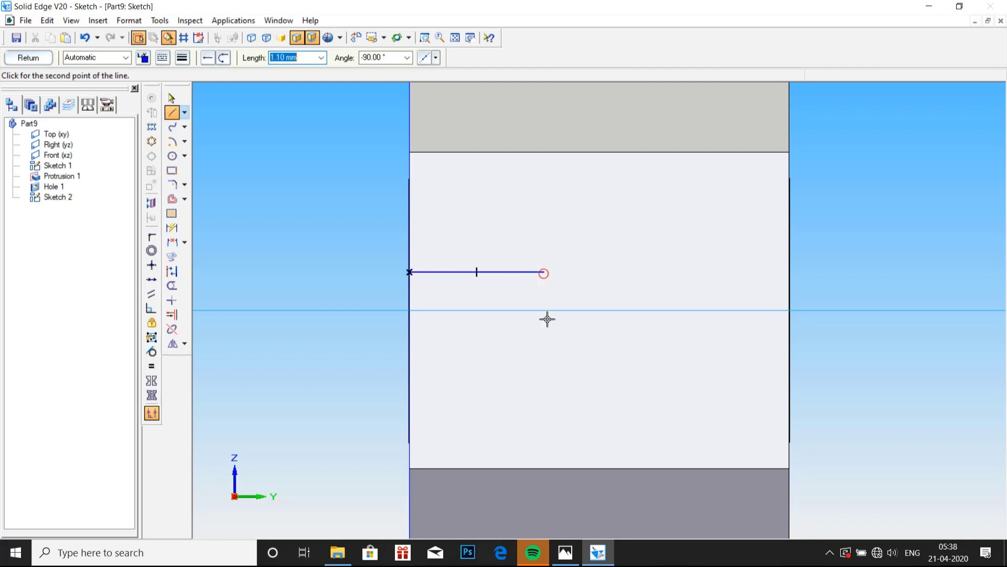
left_click(543, 345)
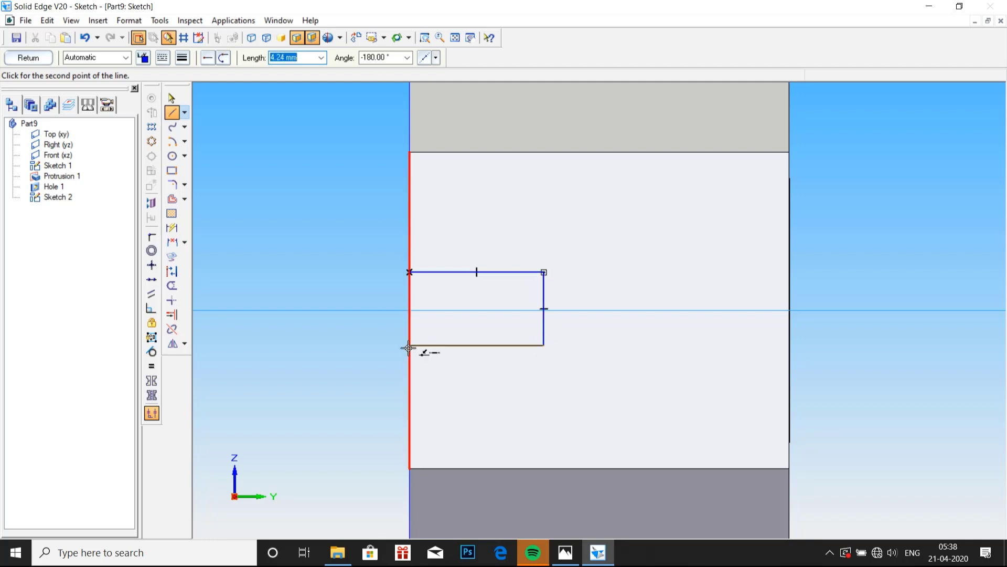
left_click(409, 346)
left_click(409, 272)
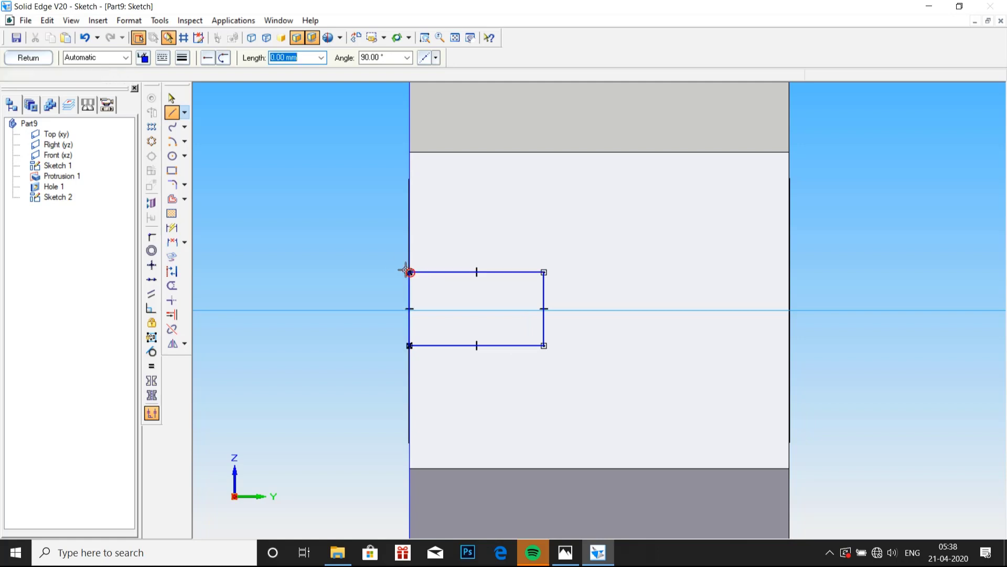
Make the rectangle's top and bottom lines symmetric about the horizontal axis.
left_click(153, 382)
left_click(497, 310)
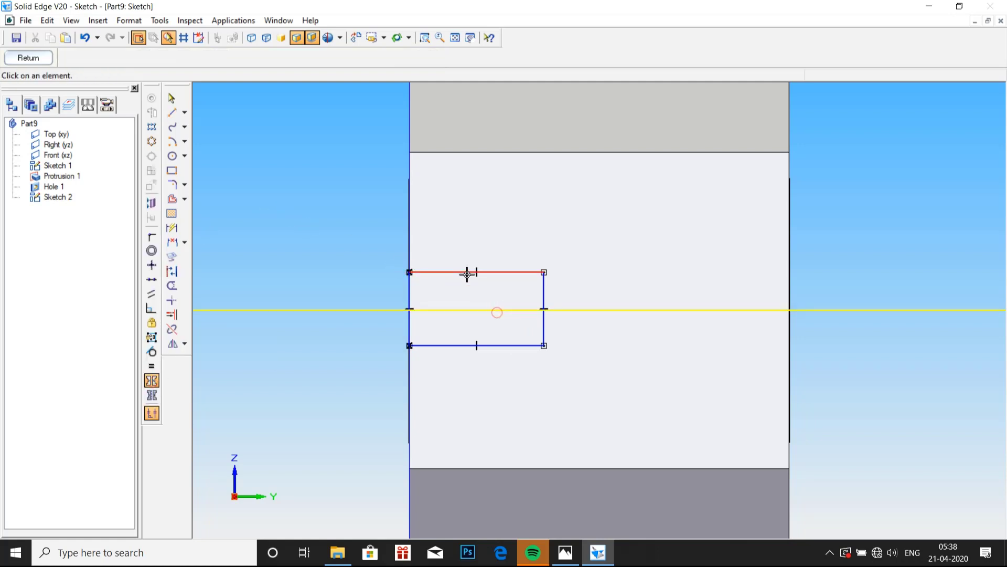
left_click(467, 272)
left_click(457, 344)
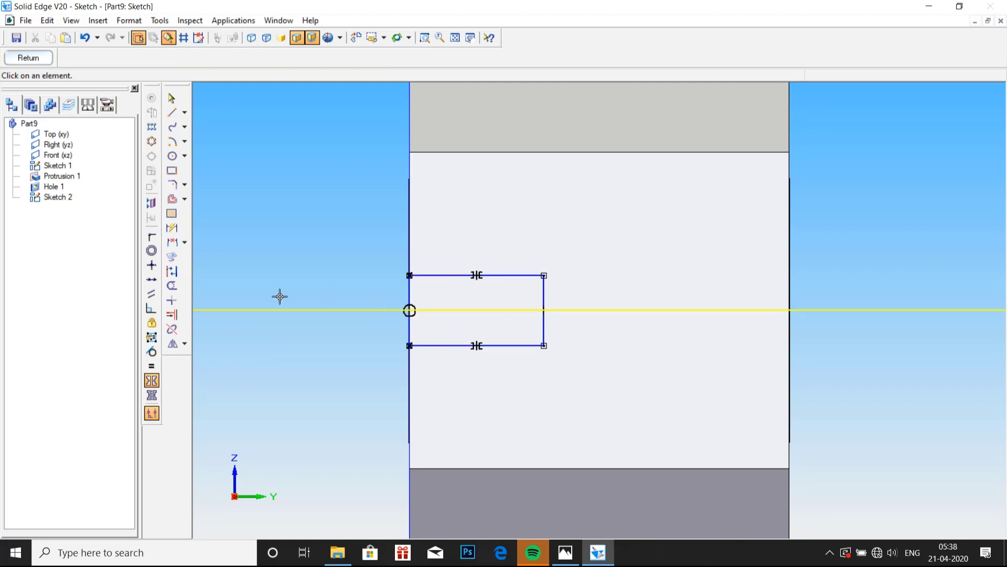
Dimension the rectangle's left edge to a height of 2.8.
left_click(172, 229)
left_click(409, 285)
left_click(356, 285)
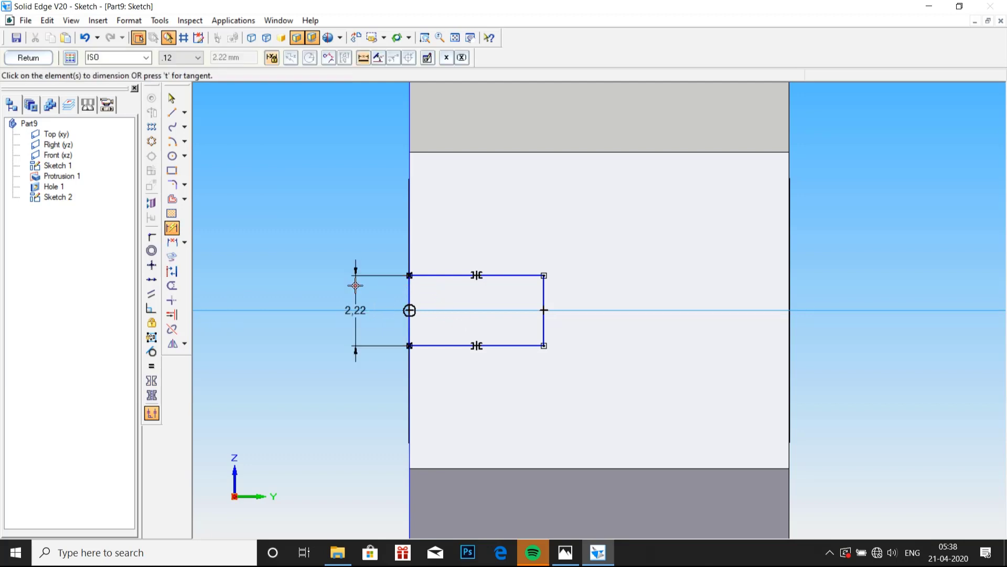
type("2.8")
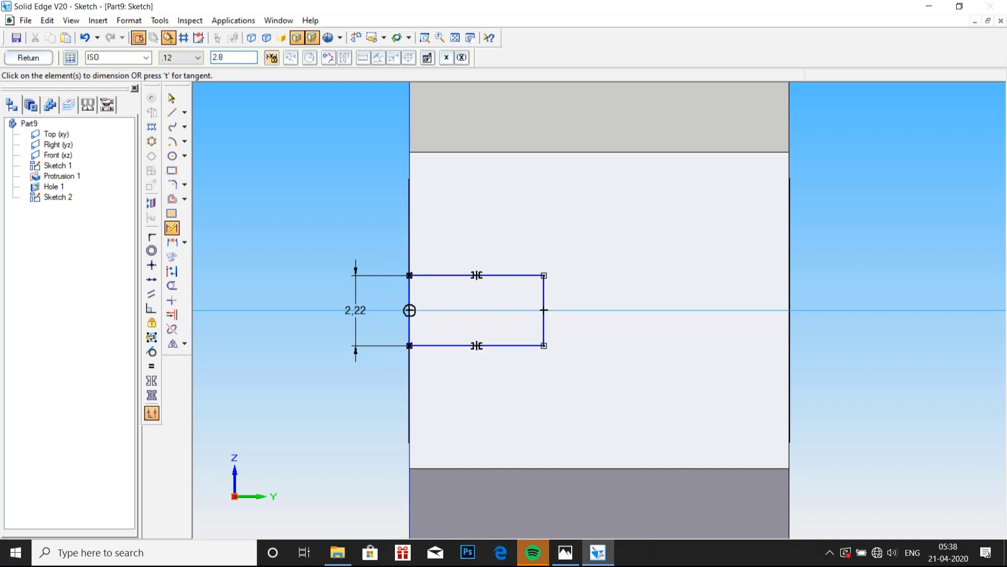
key("Return")
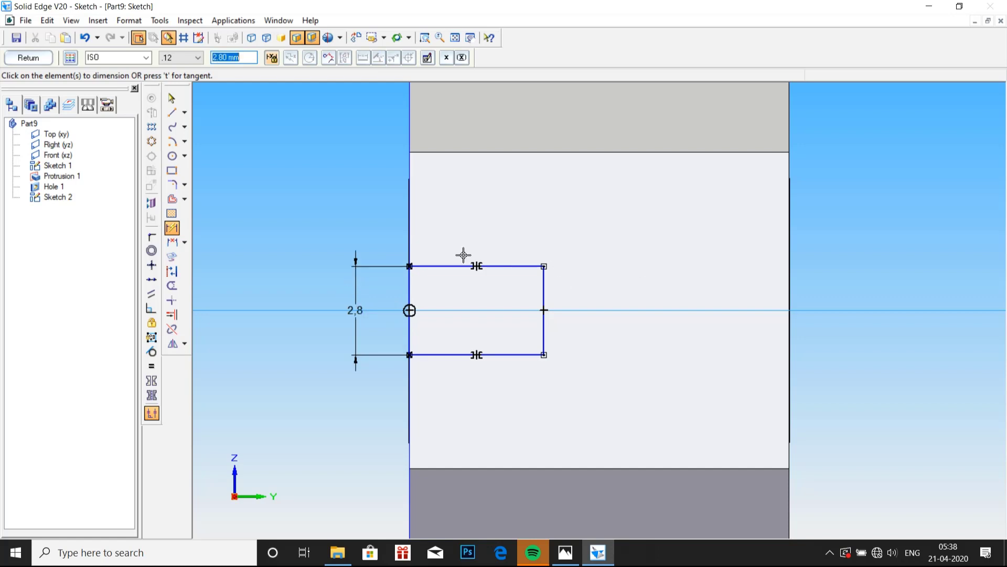
Dimension the top edge to a width of 4 and compare it with the reference drawing.
left_click(450, 264)
left_click(450, 222)
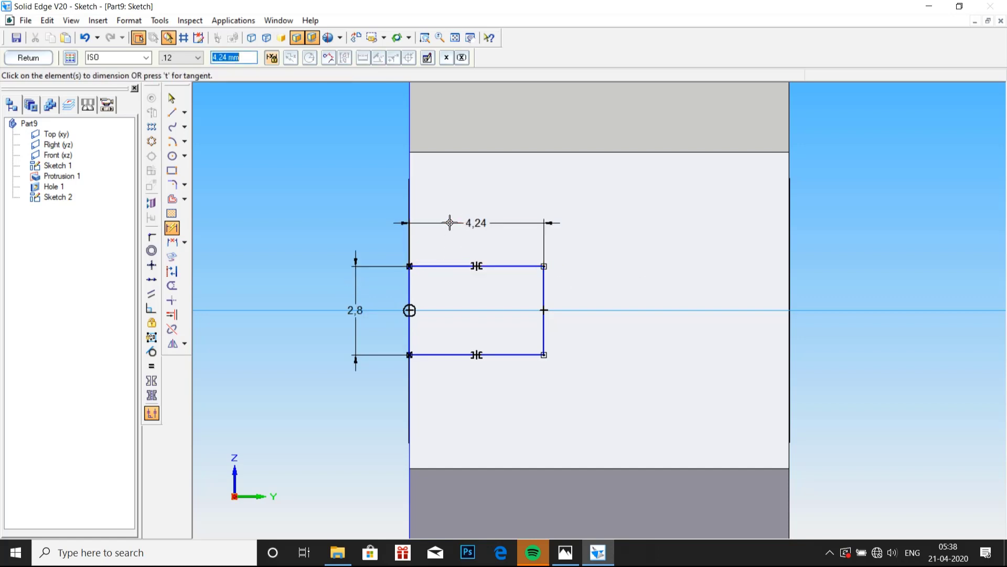
type("4")
key("Return")
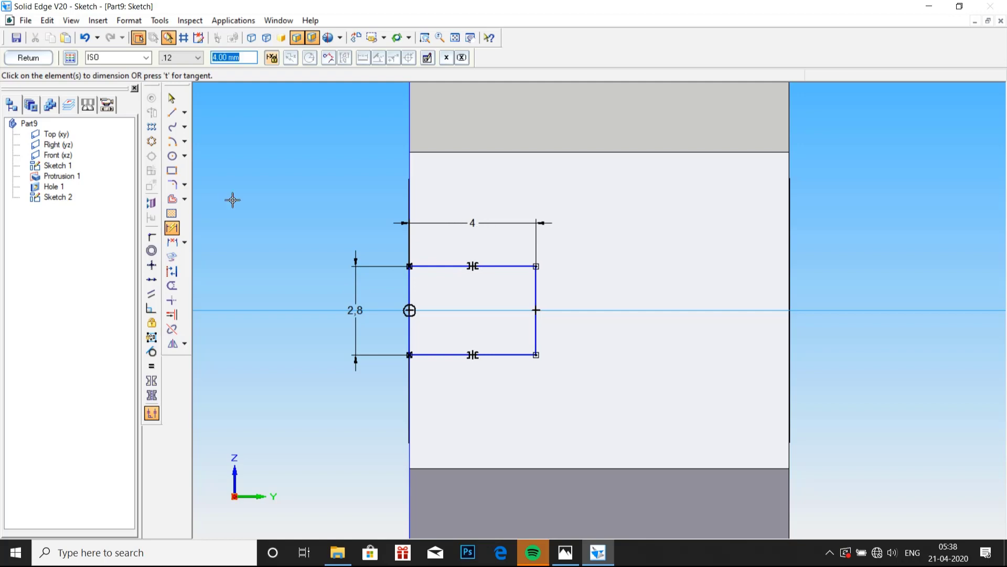
left_click(558, 562)
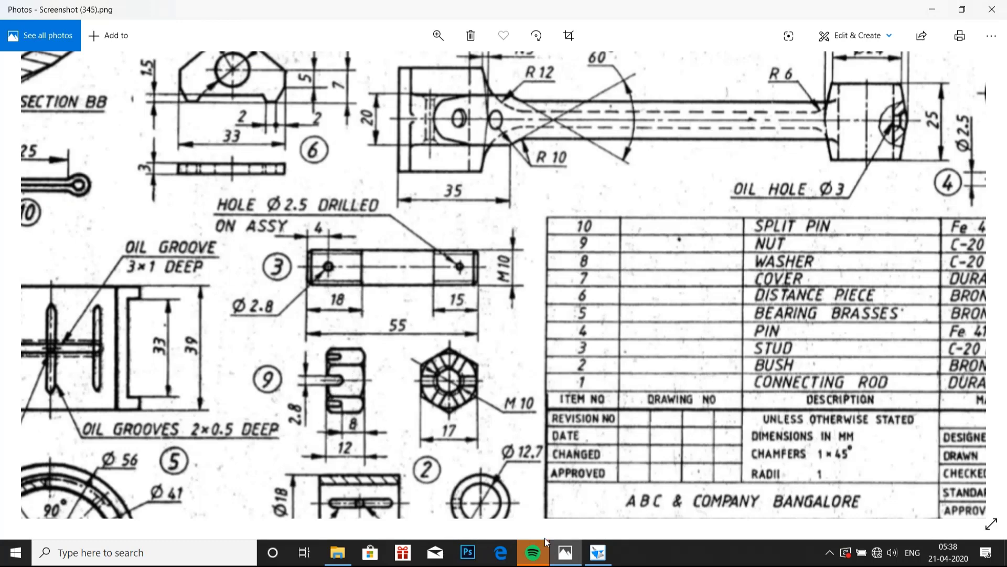
left_click(598, 552)
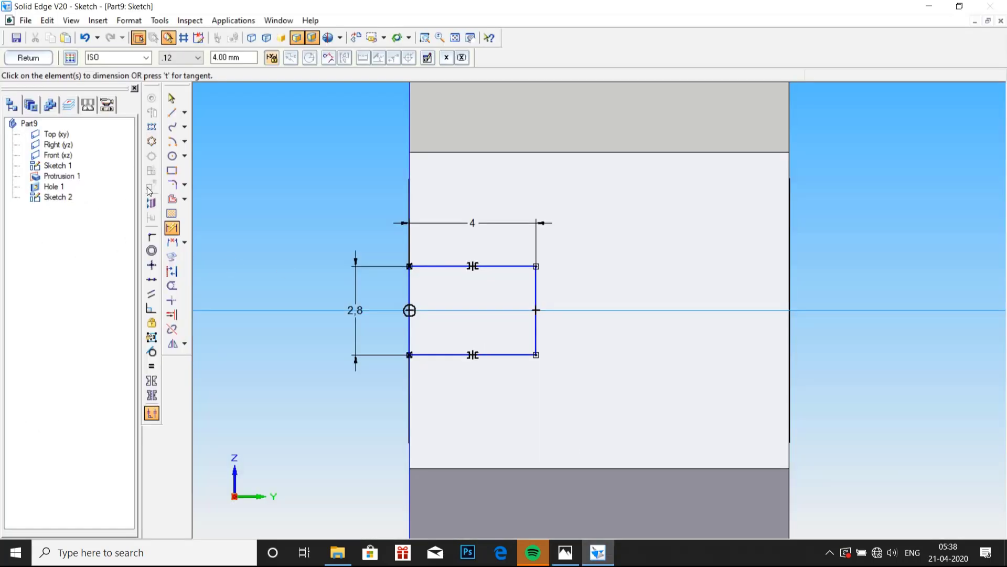
Fillet the rectangle's top-right and bottom-right corners into a rounded slot end, then exit the sketch.
left_click(172, 184)
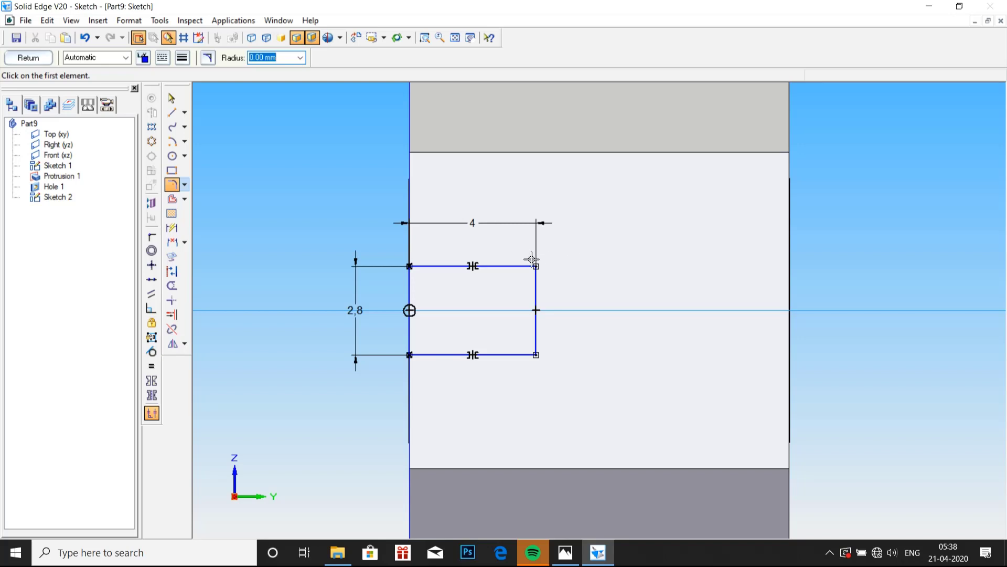
left_click(527, 266)
left_click(536, 275)
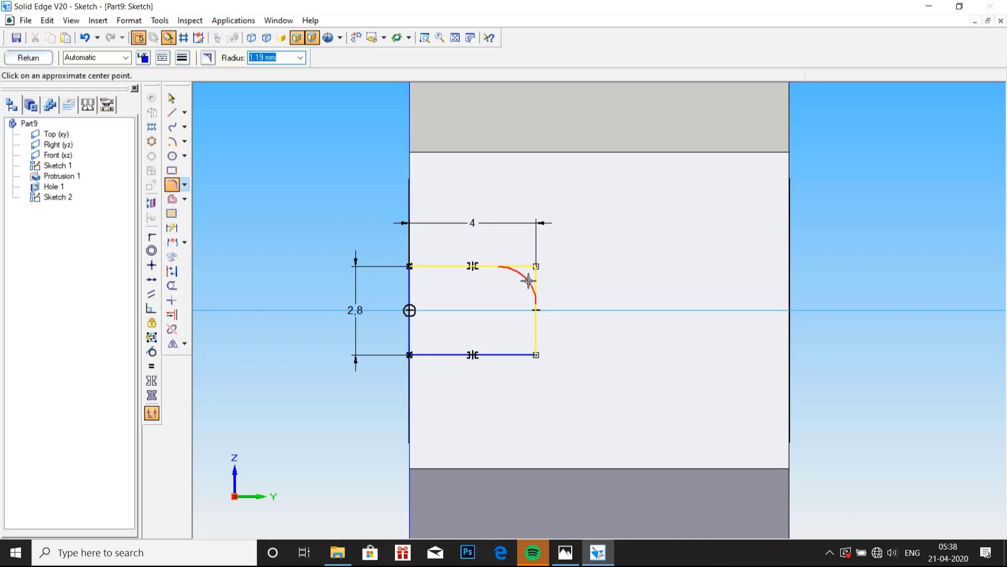
left_click(528, 281)
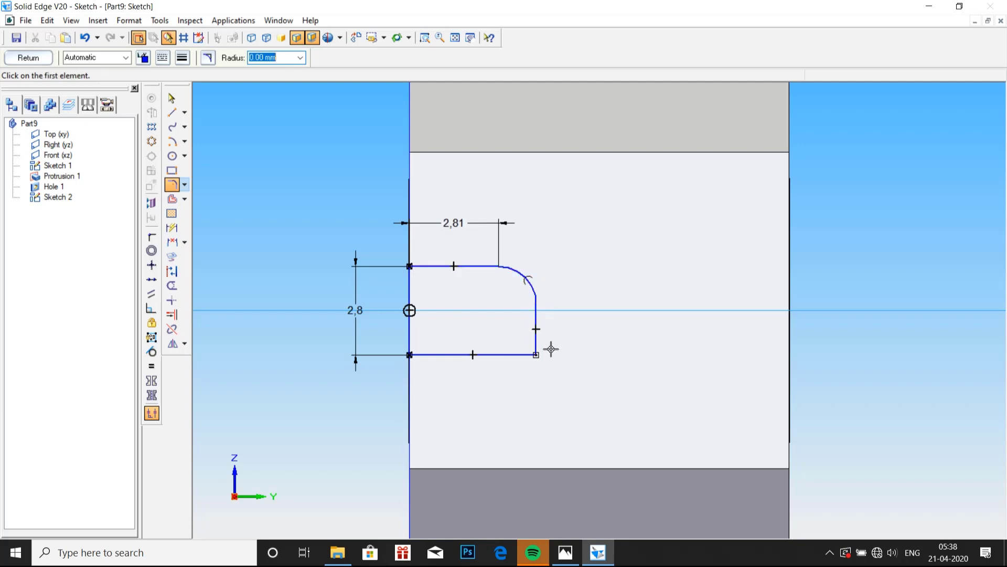
left_click(534, 355)
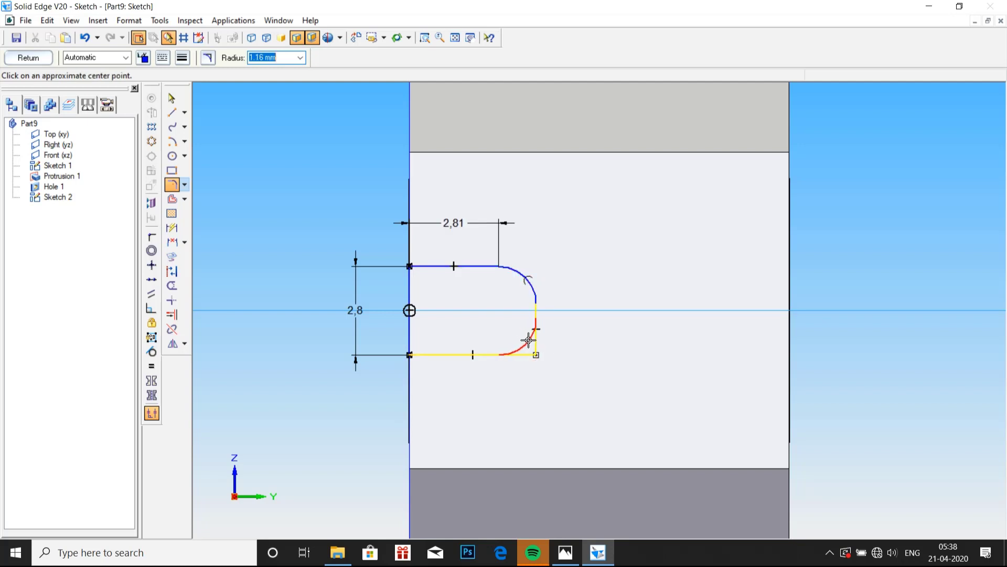
left_click(528, 340)
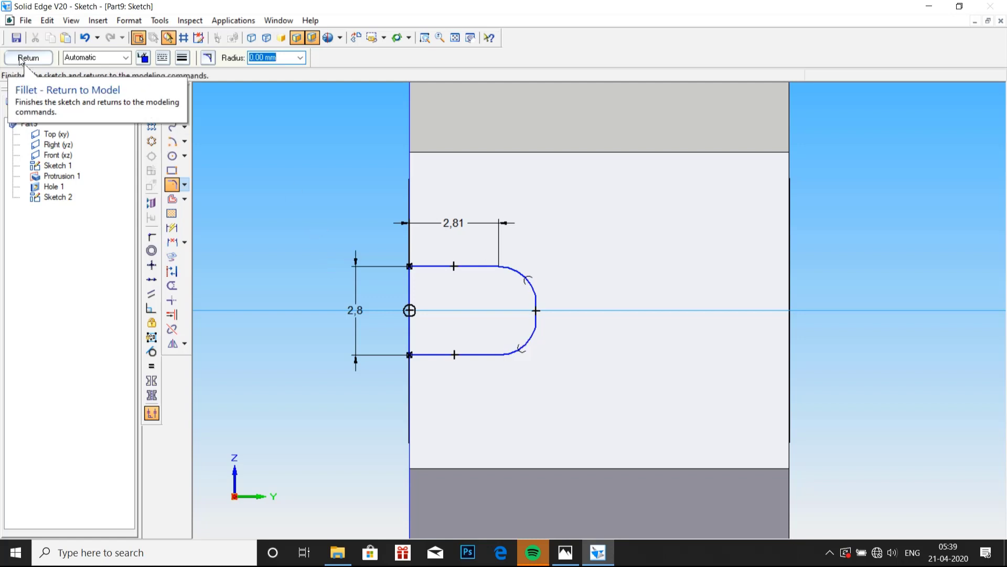
left_click(20, 58)
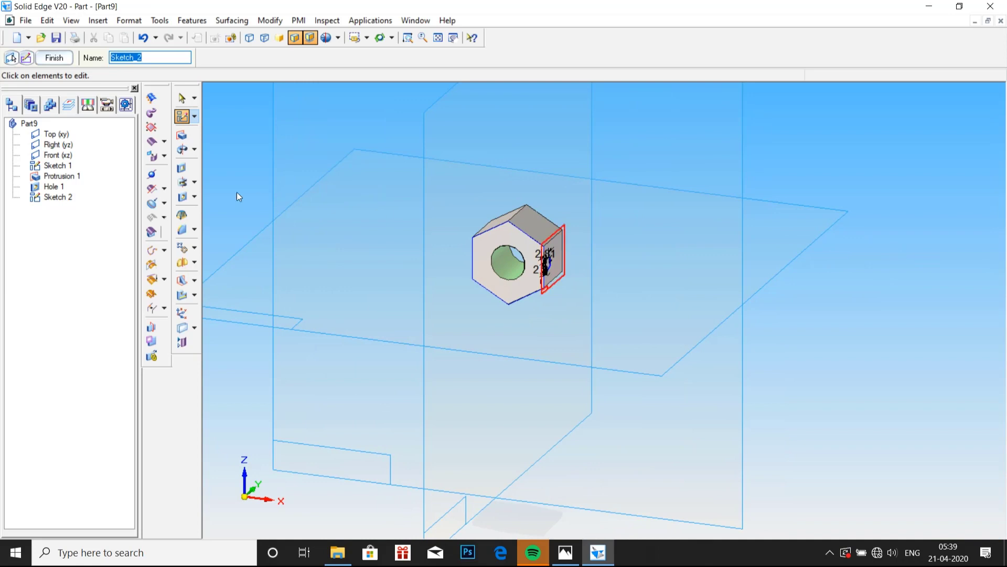
Cut Sketch 2 into the nut's side with a Through Next extent as Cutout 1.
left_click(186, 167)
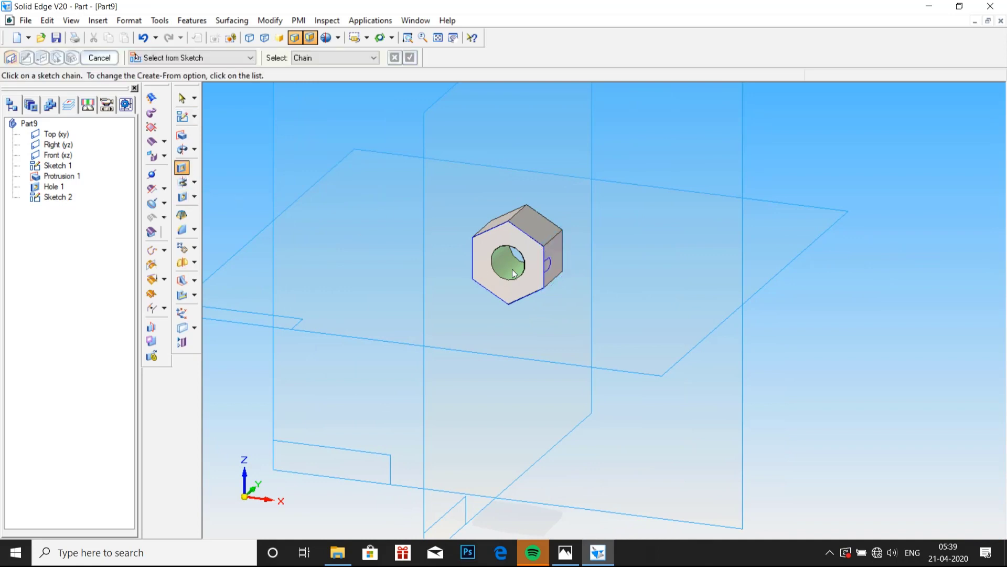
left_click(549, 266)
left_click(410, 60)
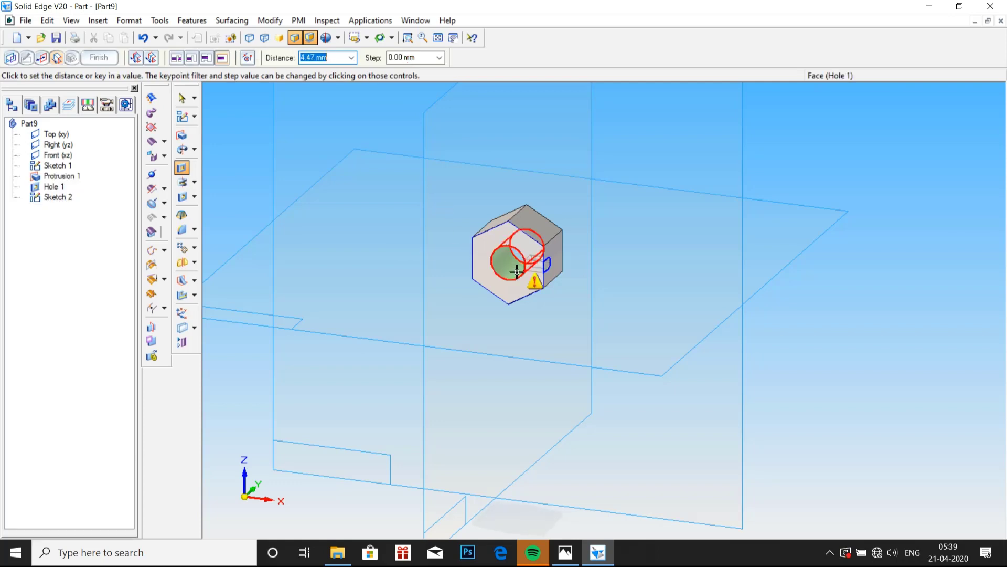
left_click(191, 58)
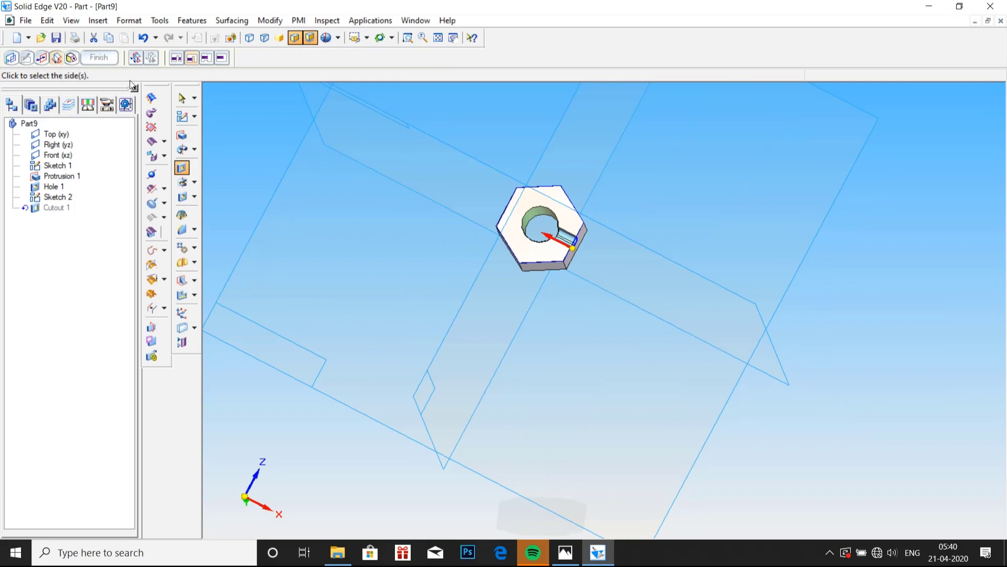
left_click(261, 160)
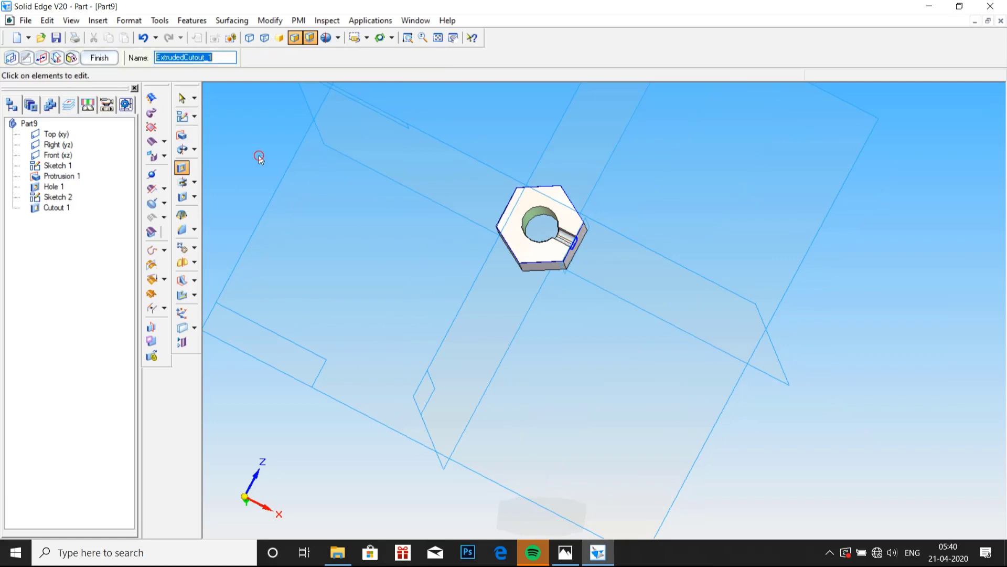
left_click(101, 57)
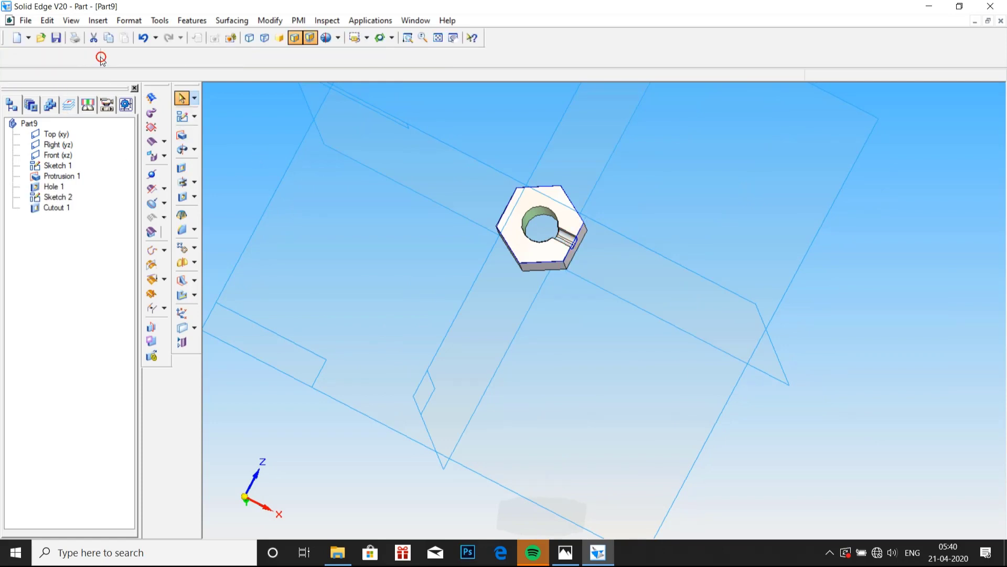
Select Cutout 1 as the feature to pattern, with adaptive copies.
left_click(182, 249)
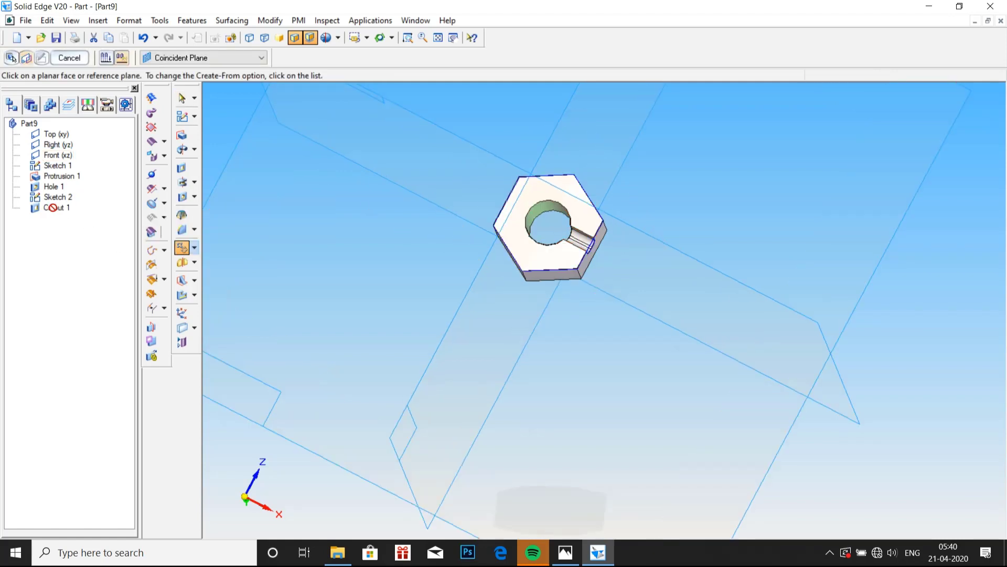
left_click(182, 248)
left_click(11, 58)
left_click(57, 208)
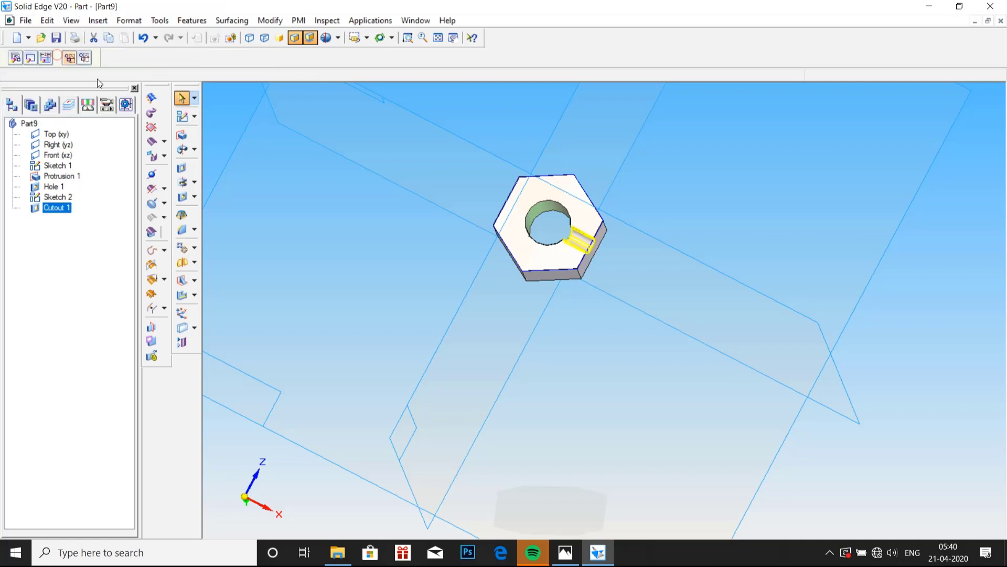
right_click(305, 489)
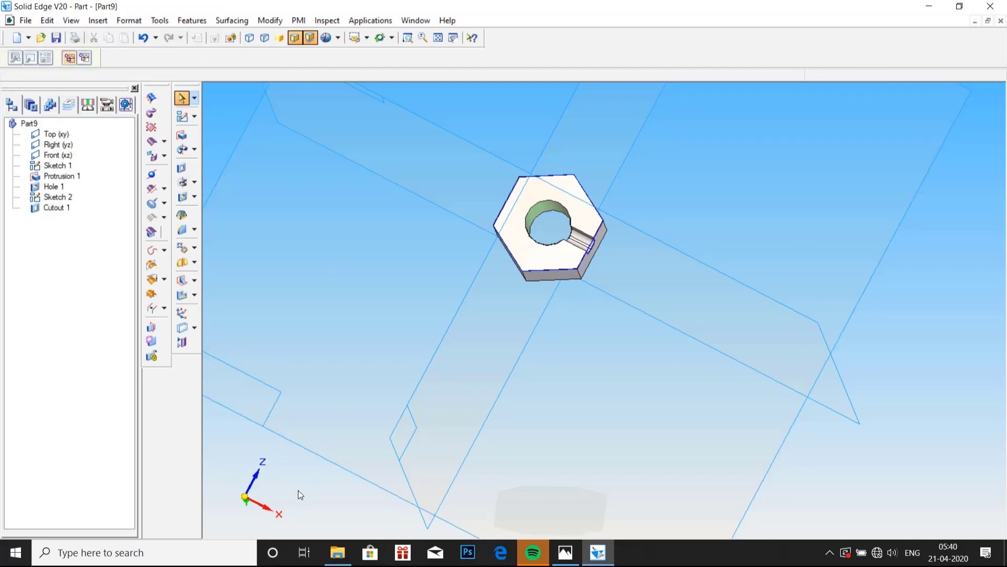
left_click(182, 247)
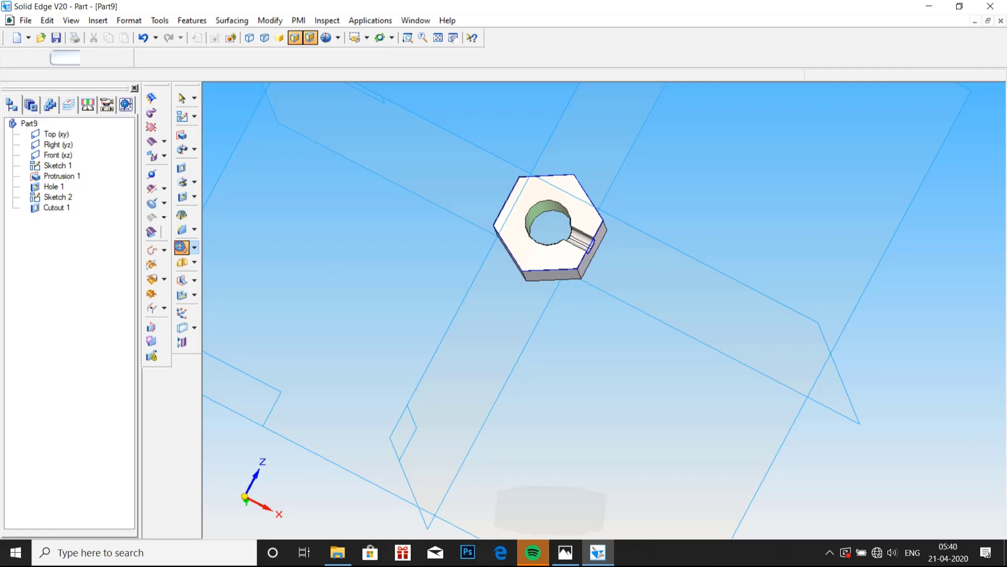
left_click(53, 209)
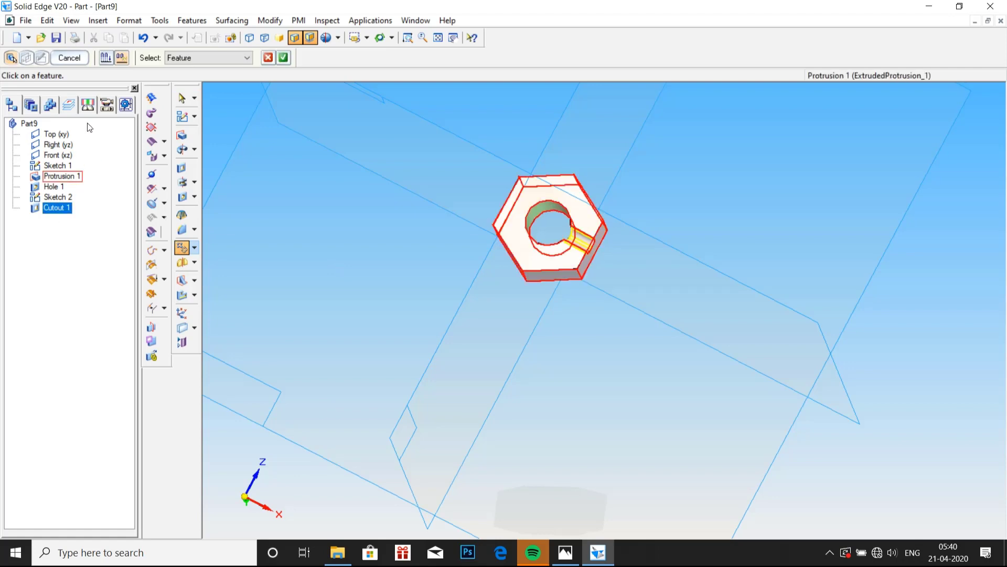
left_click(107, 59)
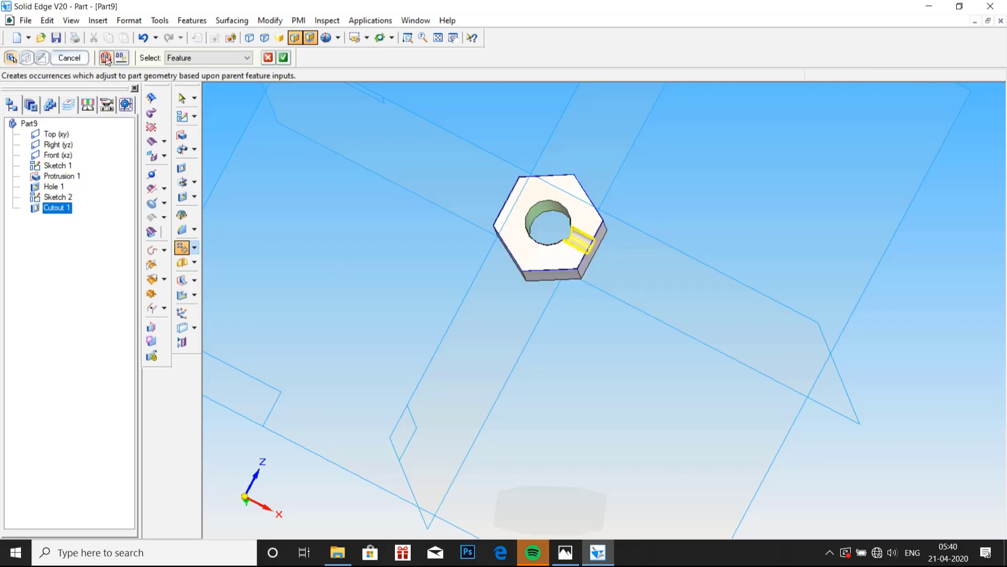
left_click(283, 57)
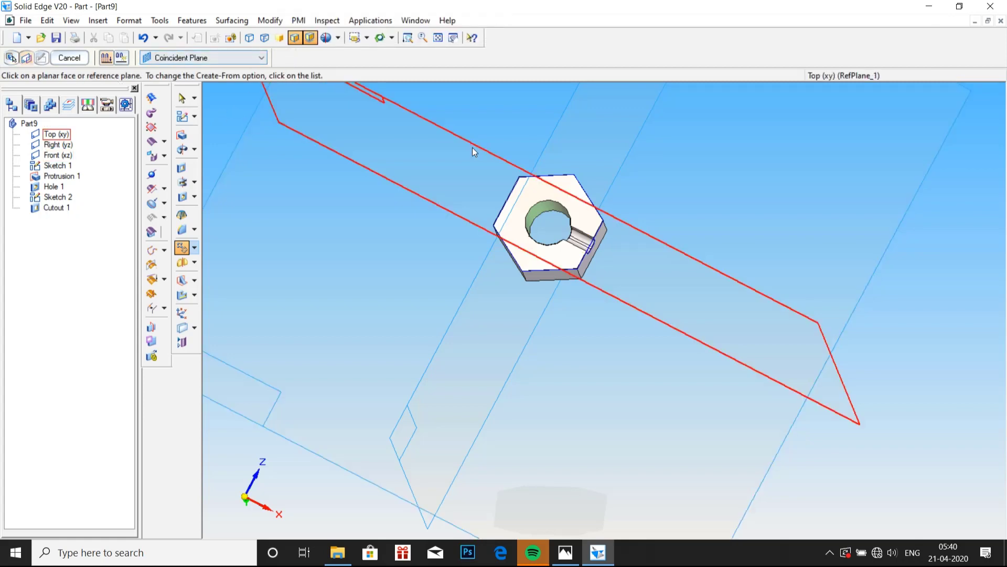
Lay out a circular pattern on the Front plane around the central hole with 6 occurrences.
left_click(434, 236)
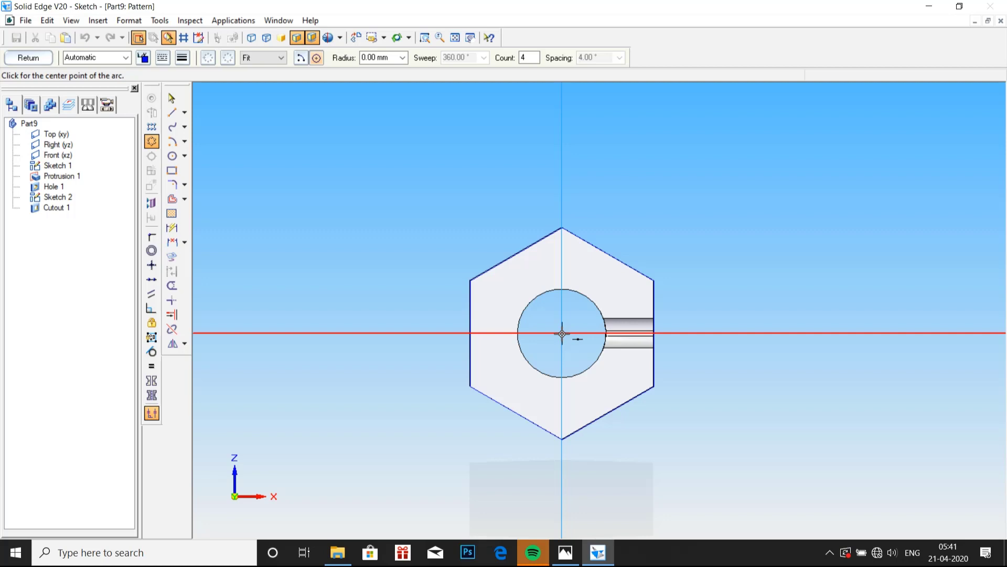
left_click(562, 334)
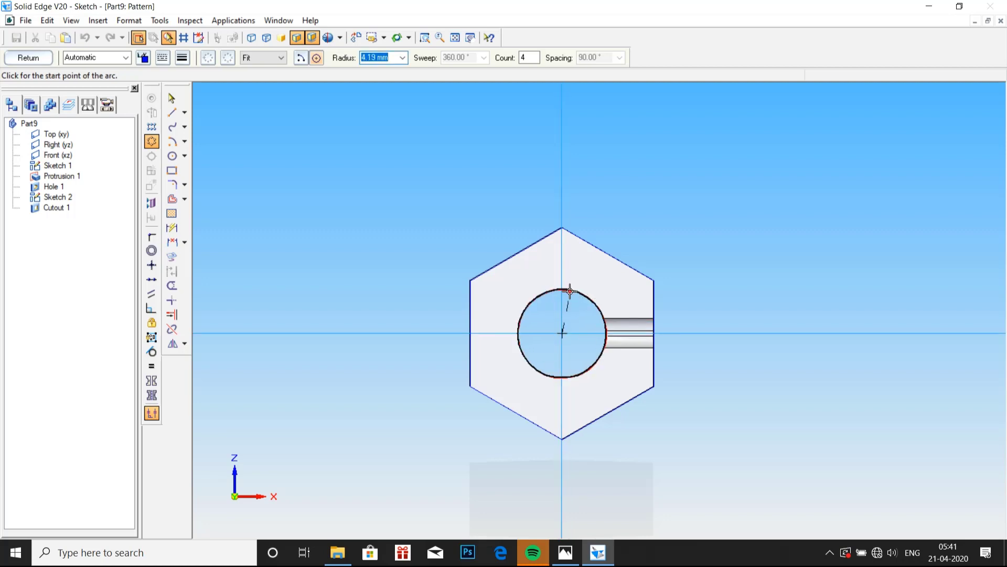
left_click(570, 291)
left_click(502, 288)
key("Escape")
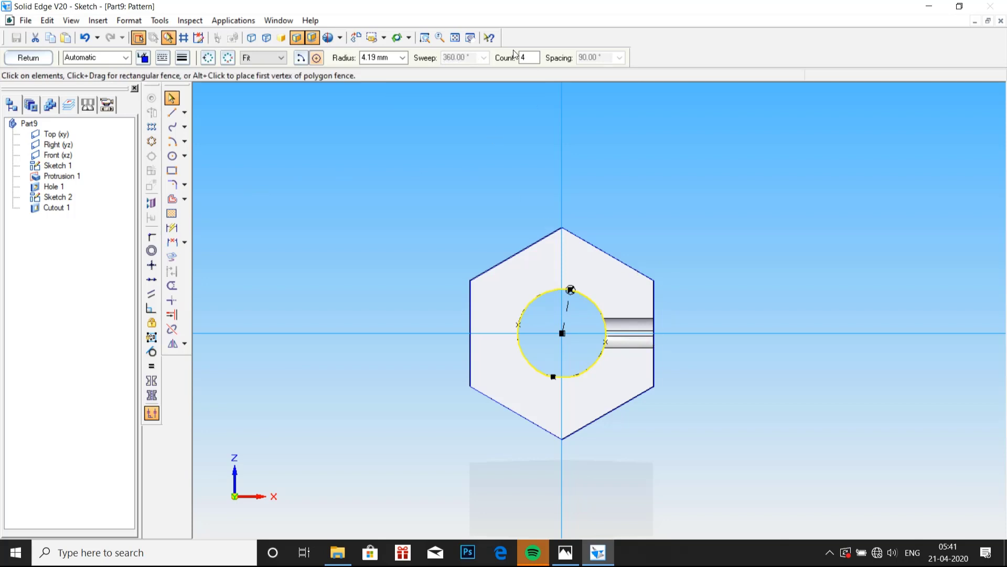
double_click(530, 56)
key("Return")
type("6")
left_click(26, 57)
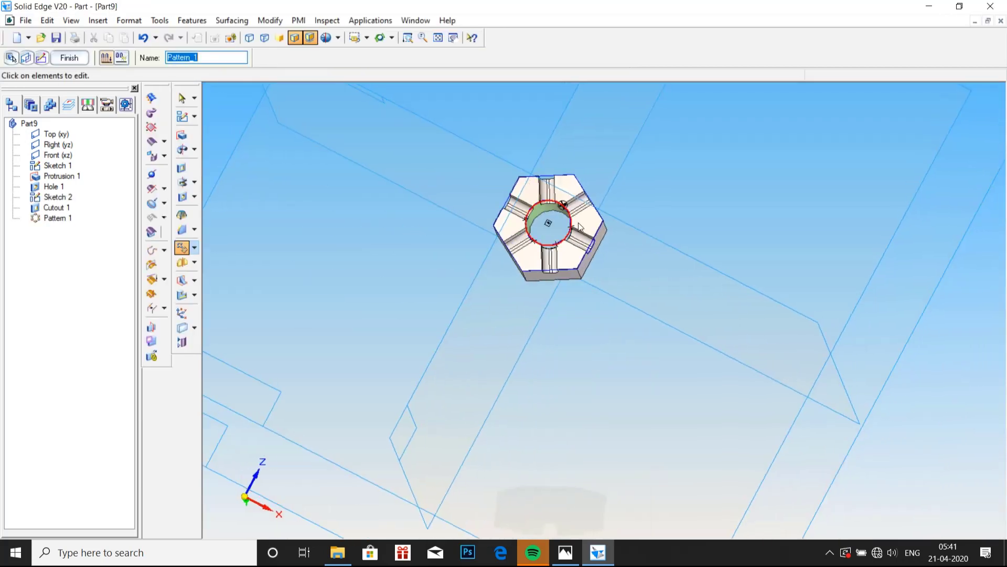
Finish the pattern, orbit the nut and glance at the reference drawing.
left_click(69, 58)
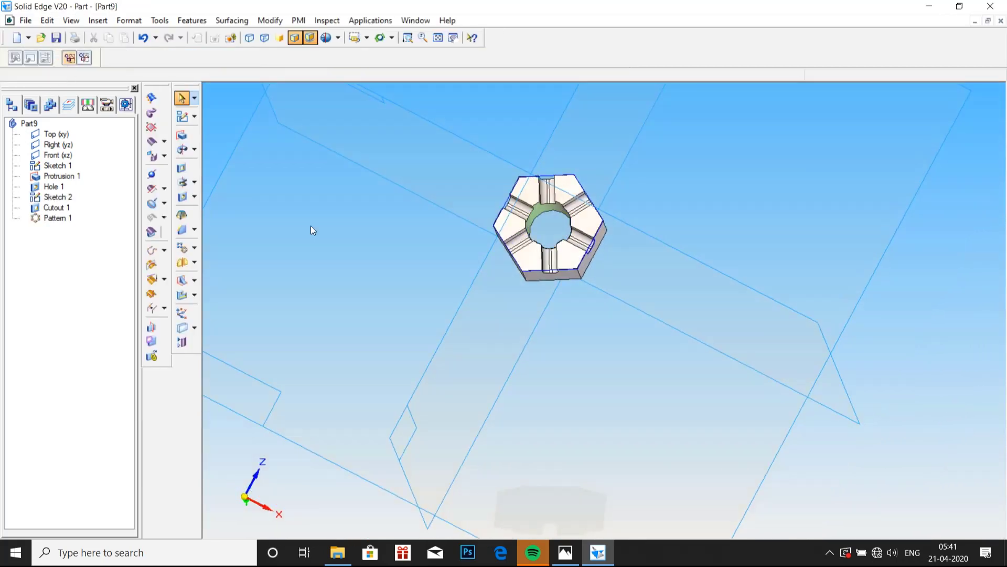
mouse_move(638, 354)
middle_mouse_down()
mouse_move(557, 306)
mouse_move(493, 289)
mouse_move(467, 347)
mouse_move(529, 424)
middle_mouse_up()
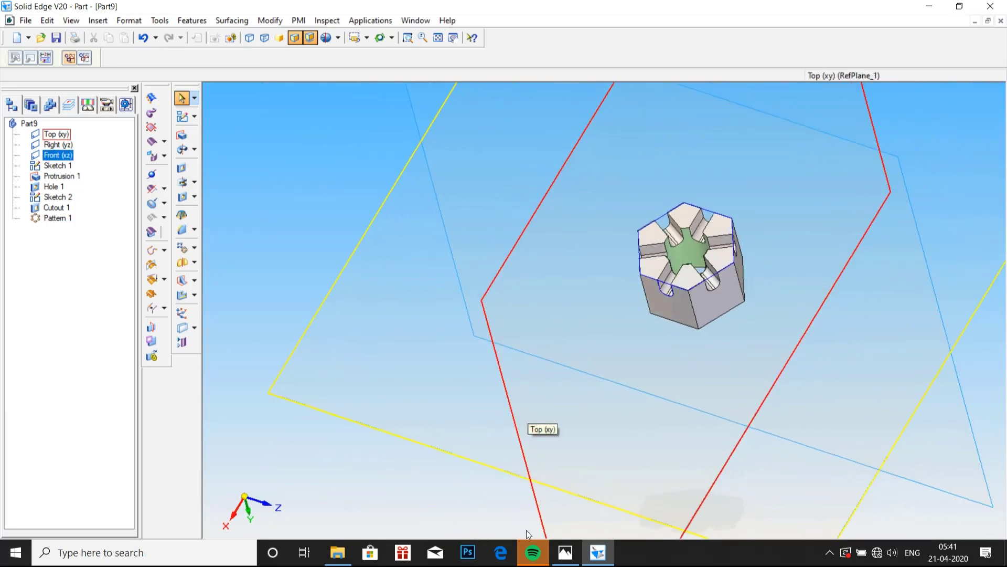
left_click(566, 552)
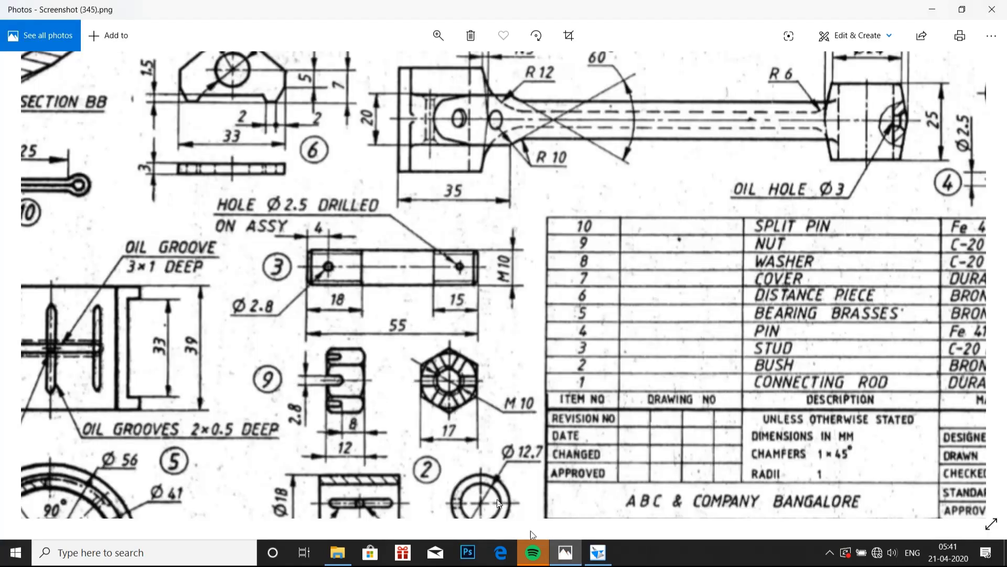
left_click(598, 552)
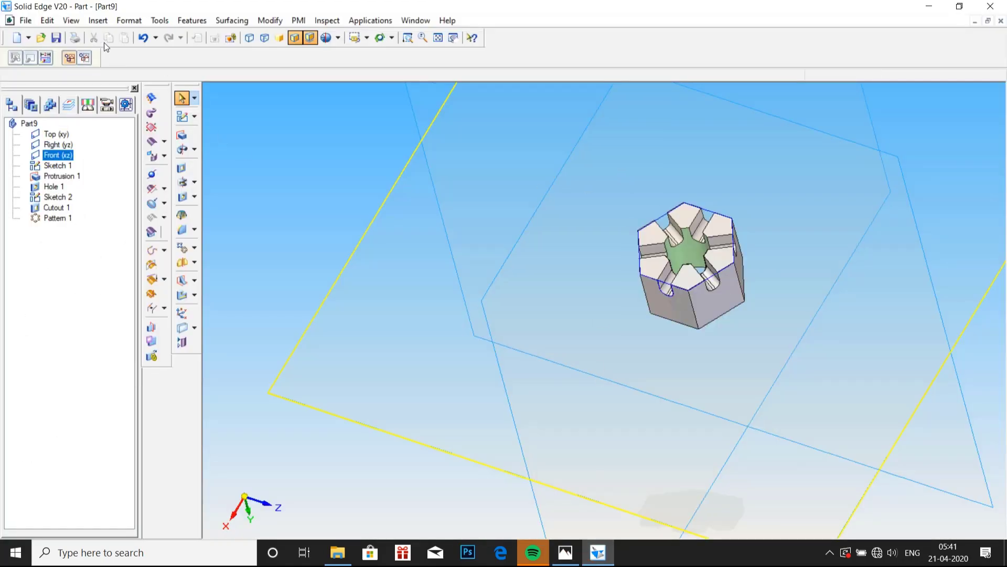
Apply c-20 br to the nut from the Material Table, checking the parts list.
left_click(159, 20)
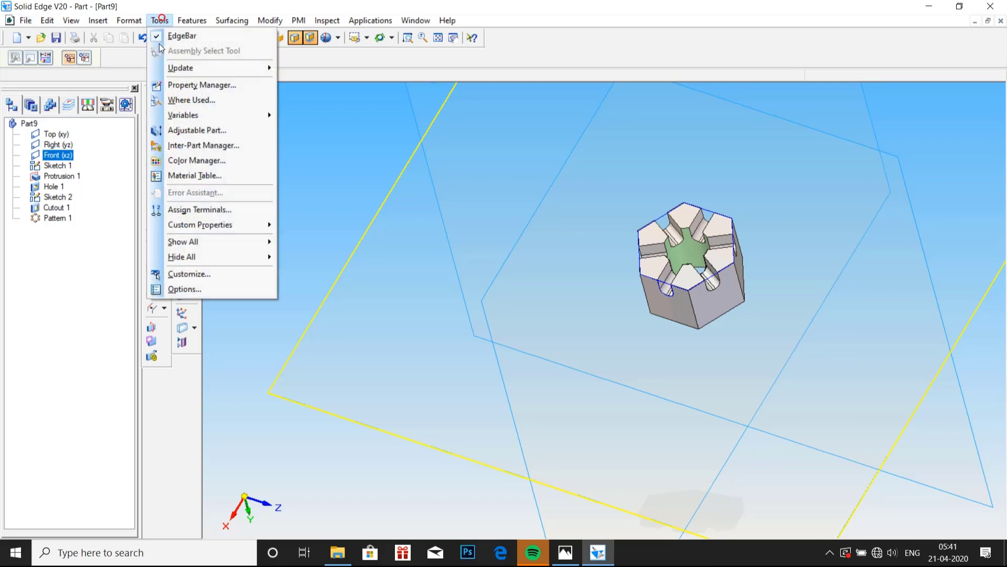
left_click(200, 176)
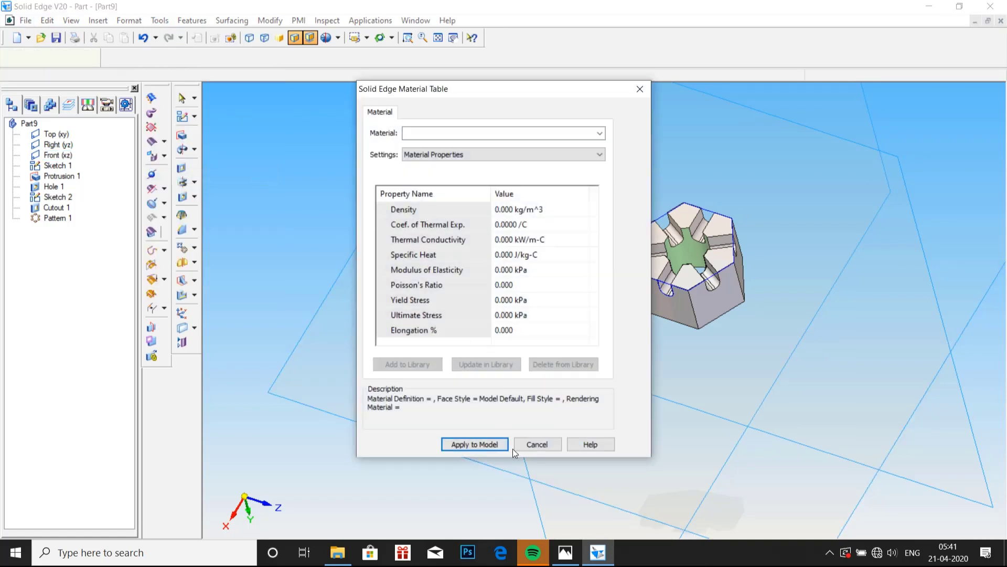
left_click(577, 560)
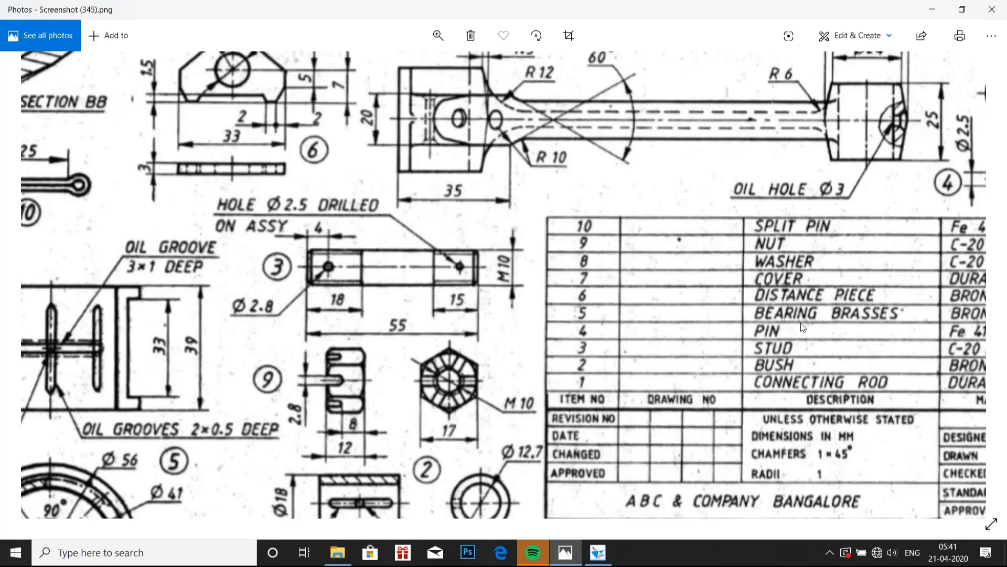
left_click_drag(803, 244, 730, 262)
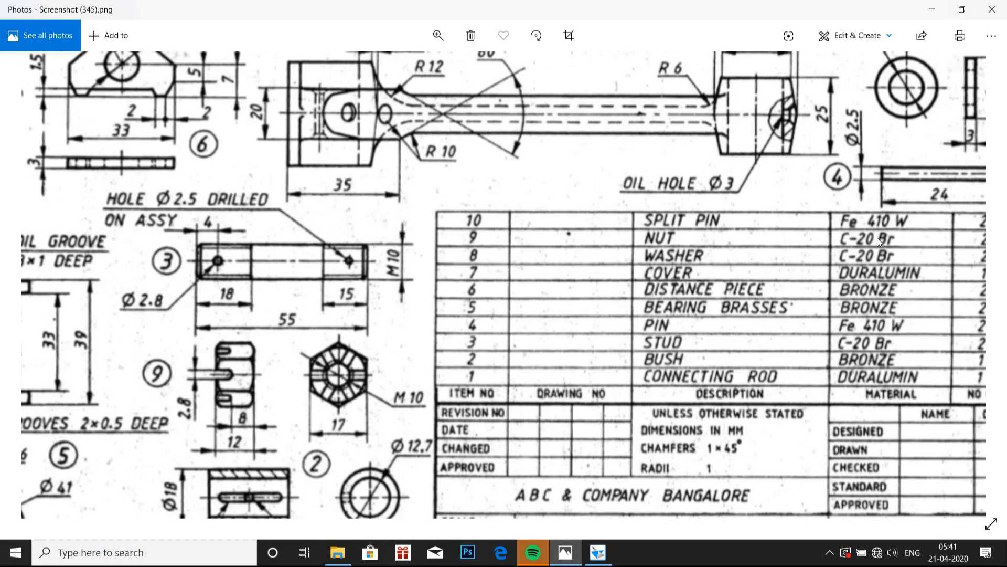
left_click(608, 555)
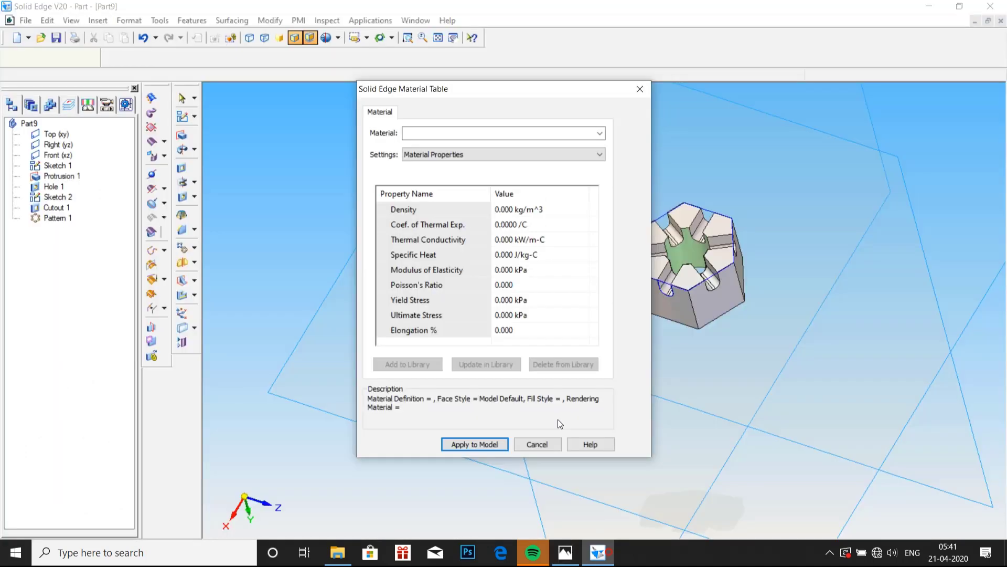
left_click(427, 131)
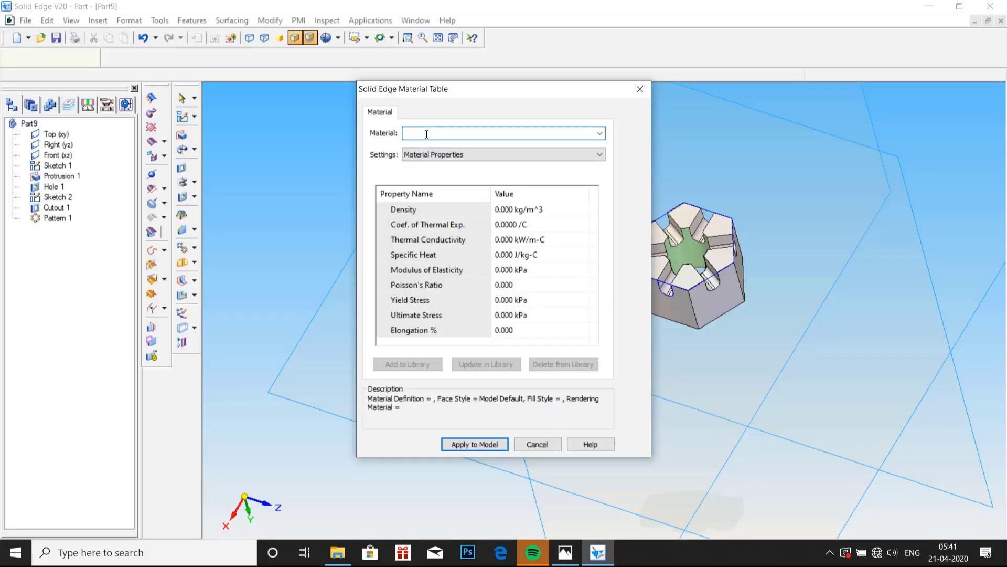
type("c")
left_click(600, 133)
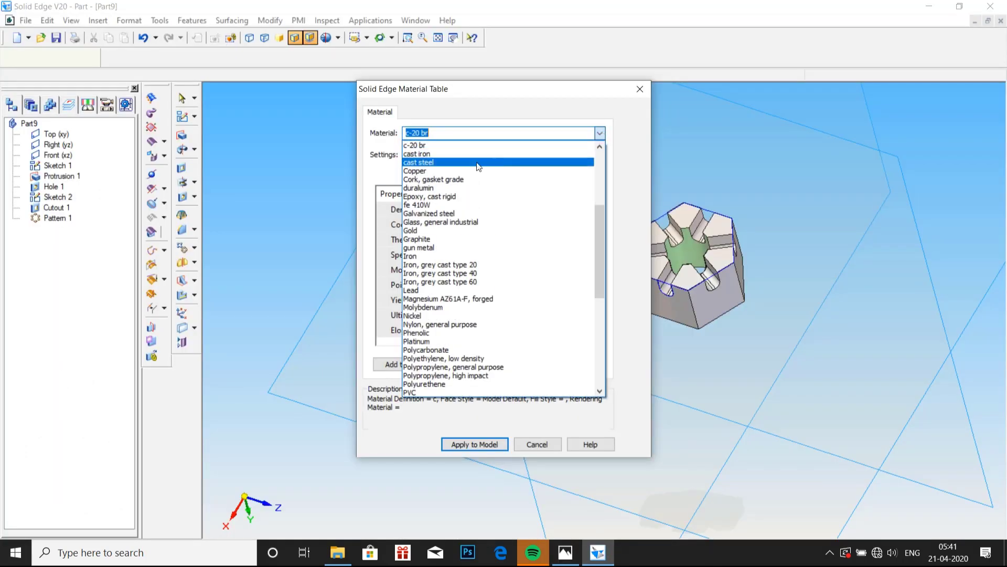
left_click(420, 146)
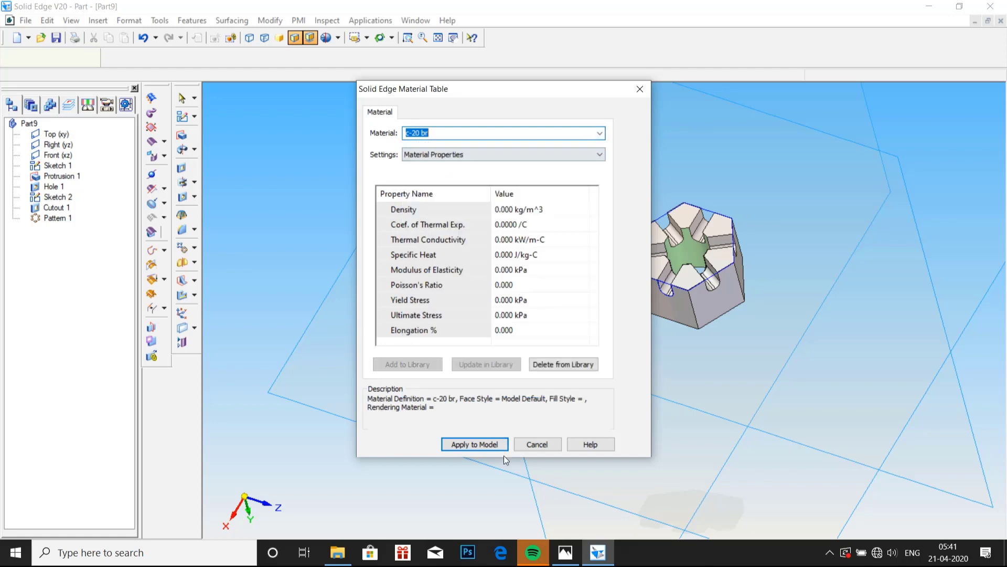
left_click(475, 444)
left_click(446, 210)
Set file properties: title nut, document number 9, project name nut.
left_click(25, 20)
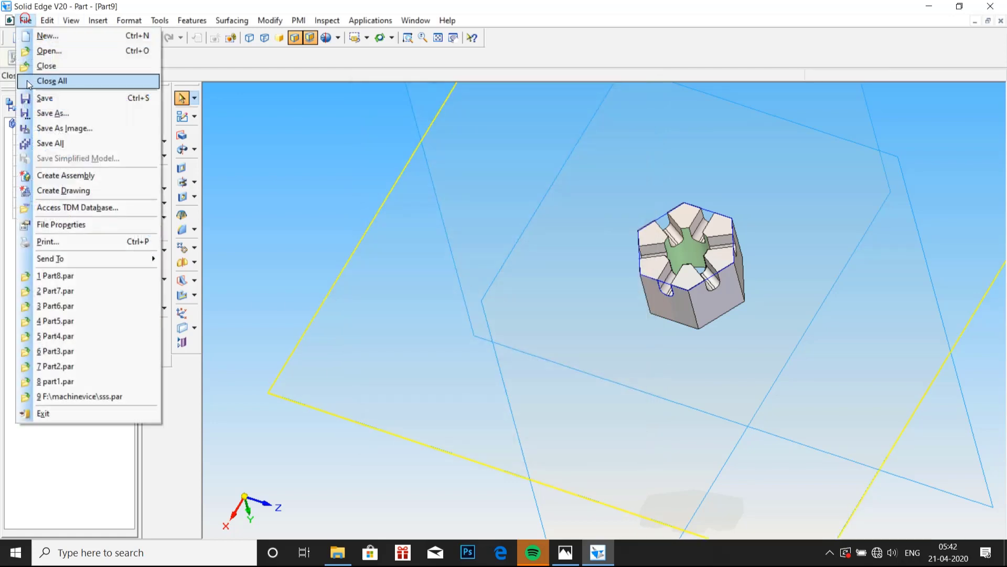
left_click(42, 224)
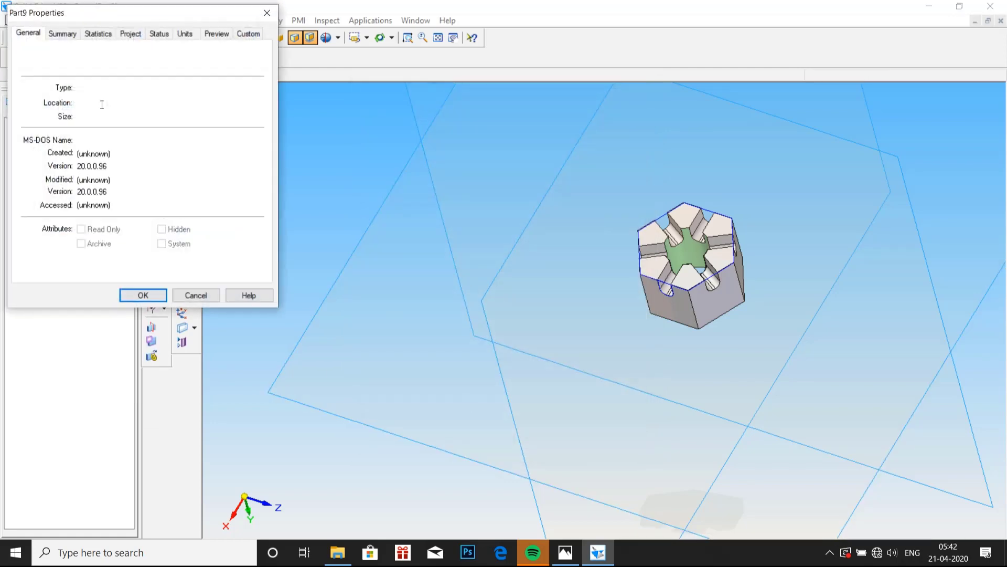
left_click(67, 37)
type("nut")
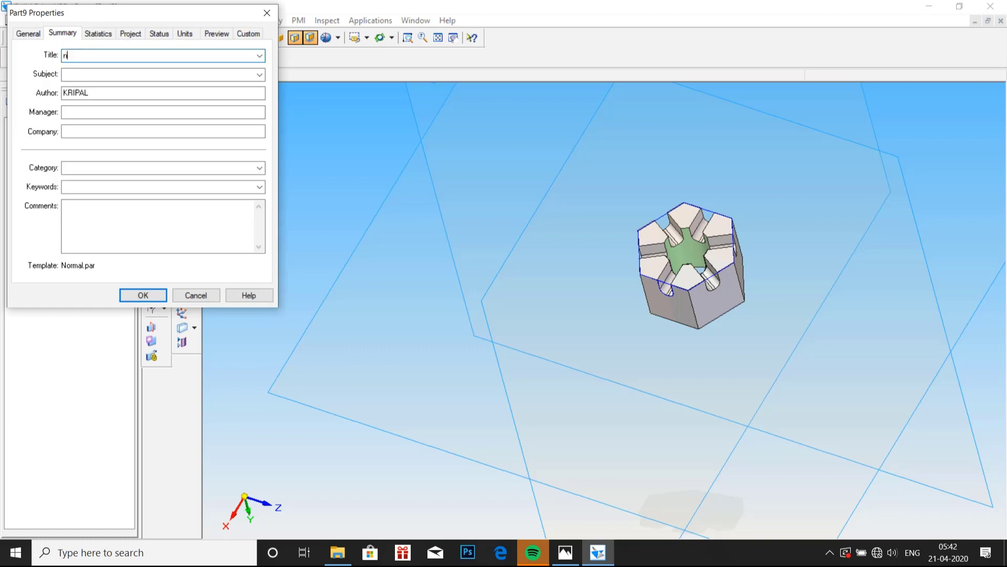
left_click(122, 34)
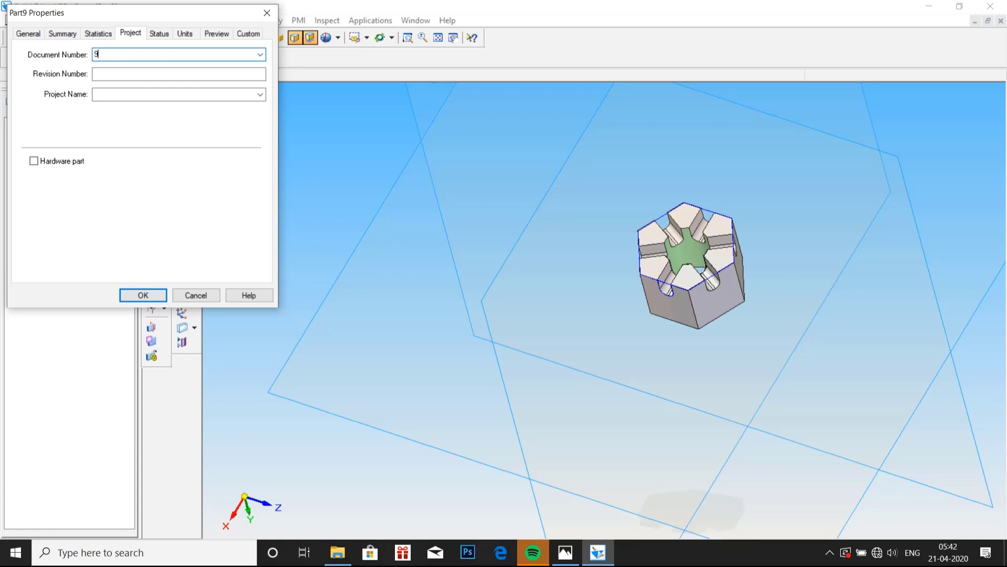
left_click(116, 95)
type("nut")
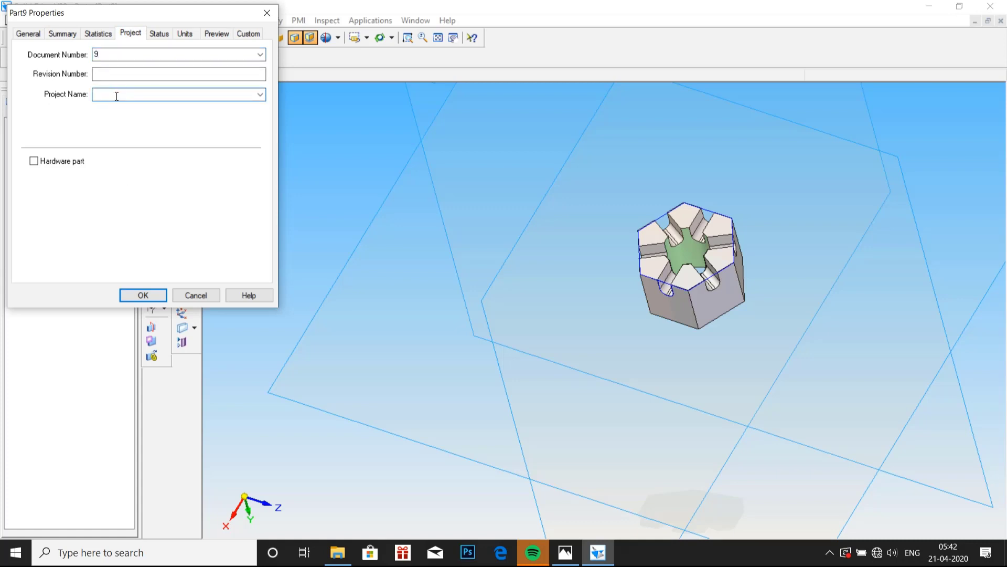
left_click(154, 294)
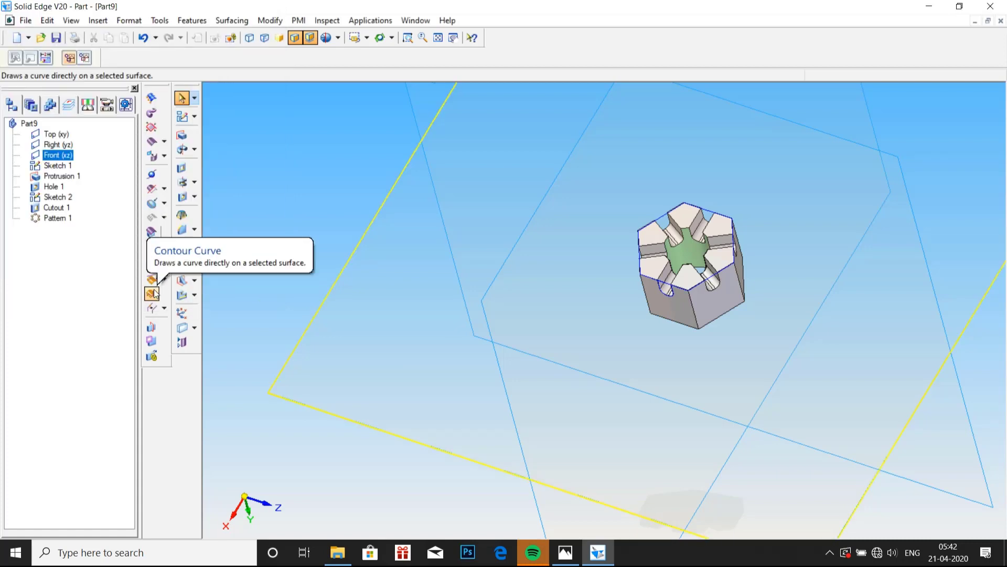
Save the nut part as Part9.par.
left_click(26, 21)
left_click(35, 111)
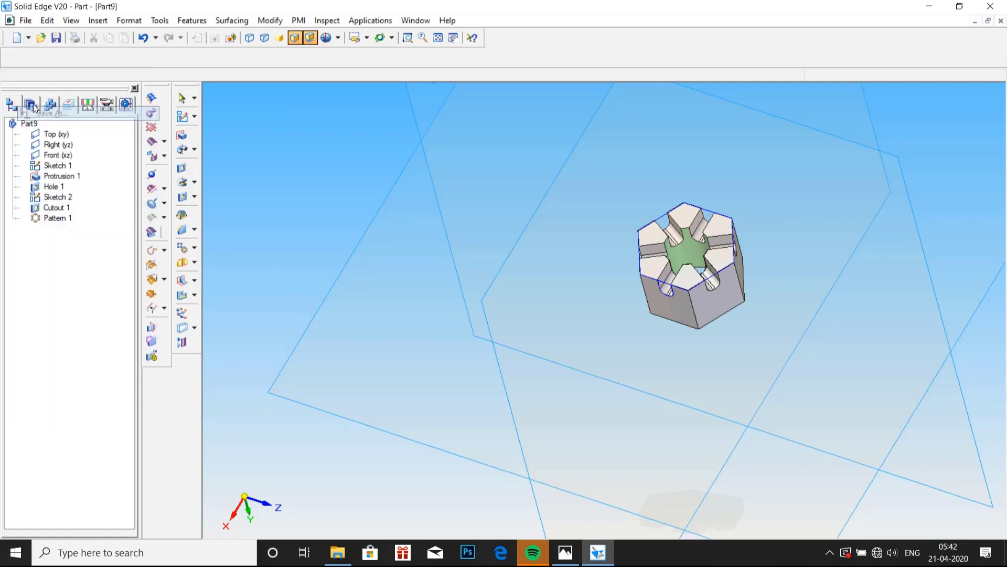
left_click(627, 327)
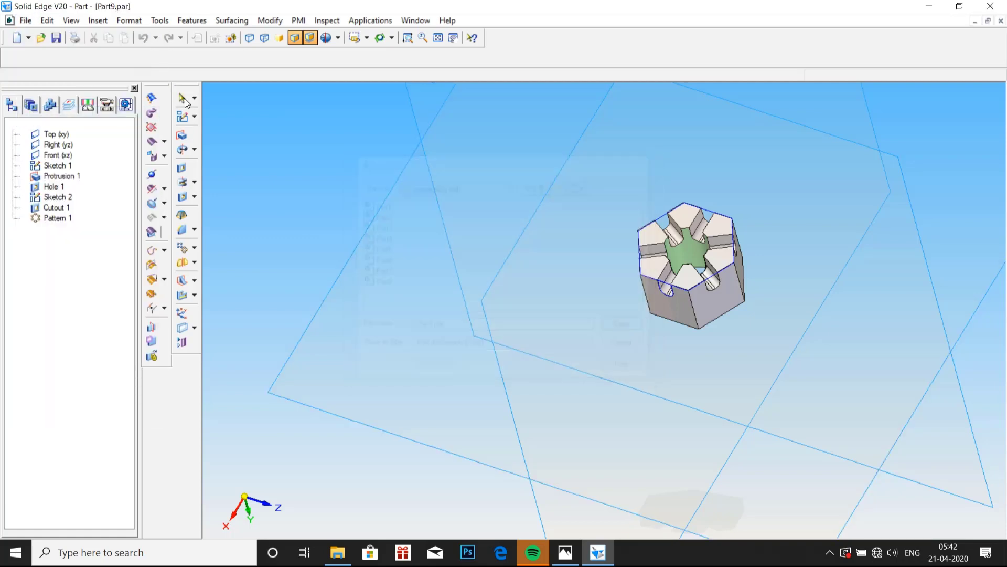
Start a new Part10 from the Normal.par template and bring up the reference drawing.
left_click(25, 21)
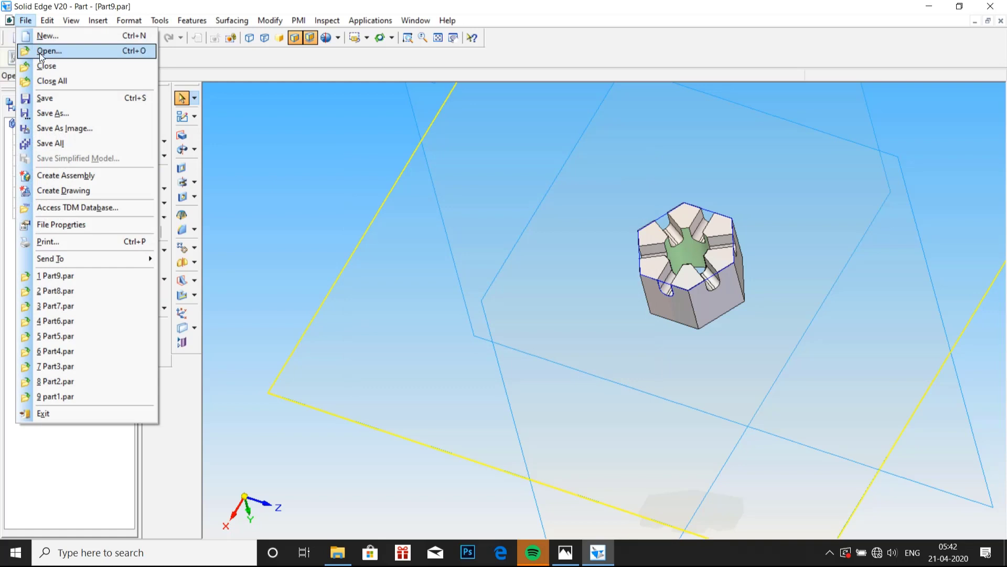
left_click(44, 37)
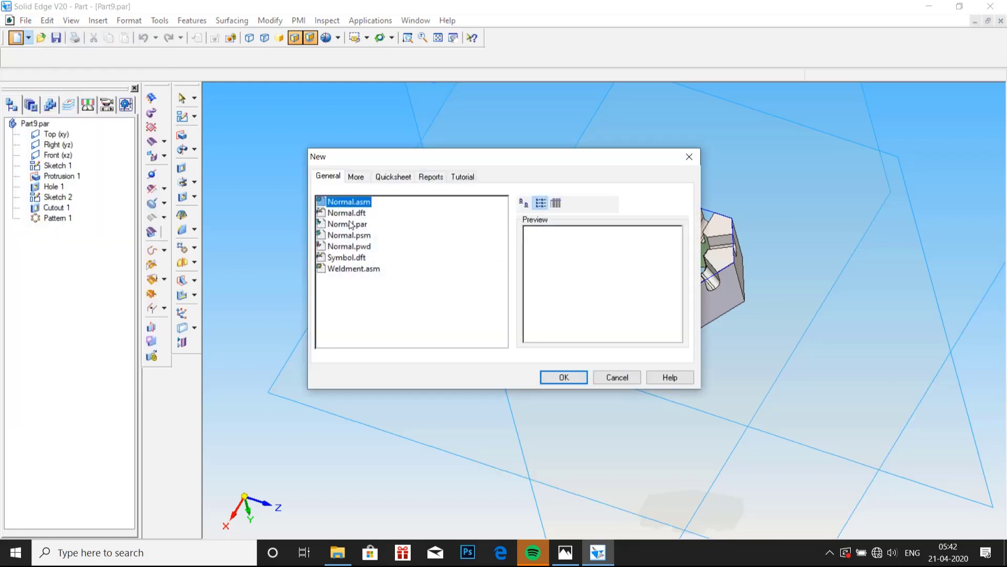
left_click(347, 225)
left_click(552, 373)
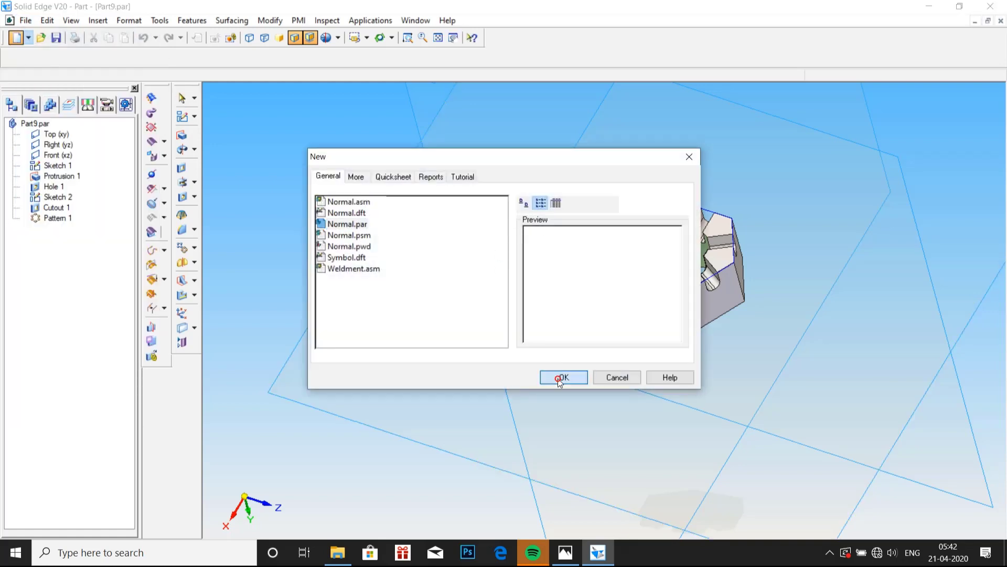
left_click(830, 554)
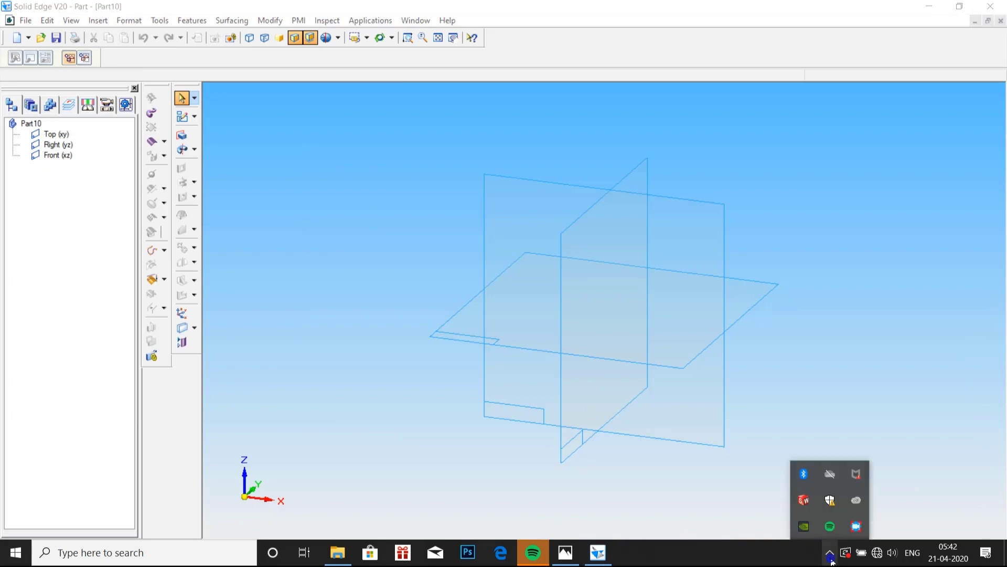
left_click(565, 551)
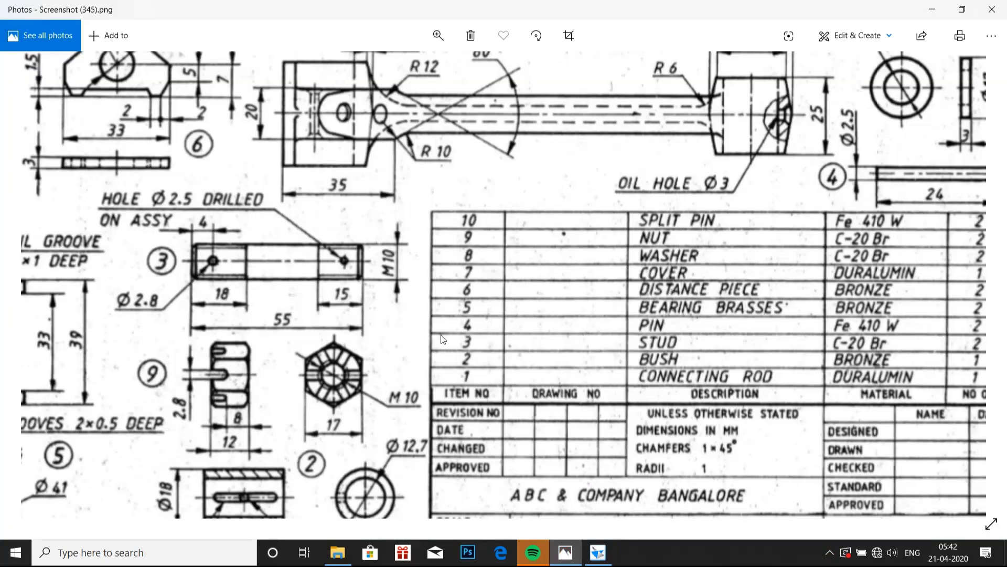
Pan the drawing to the split pin detail, part 10 (25 long, Ø2.5), then return to Solid Edge.
mouse_move(179, 364)
left_mouse_down()
mouse_move(477, 305)
mouse_move(576, 430)
left_mouse_up()
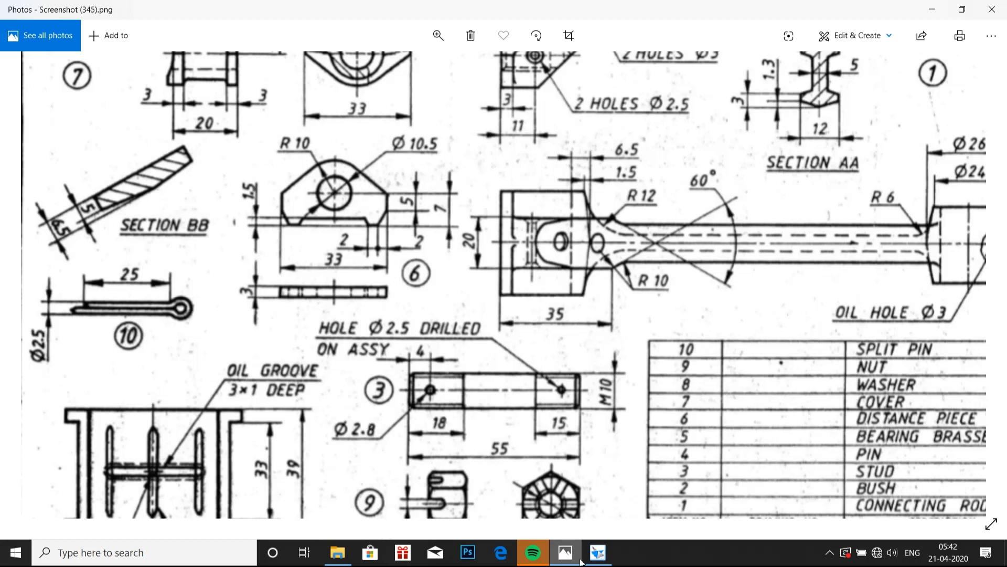
left_click(601, 556)
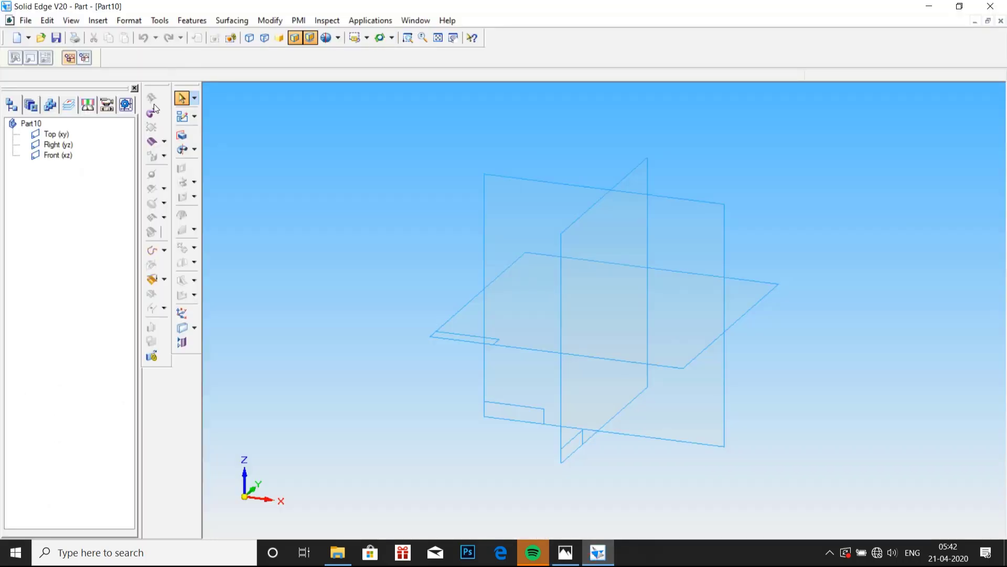
Open Sketch 1 on the Front plane with Circle by Center selected, rechecking the drawing.
left_click(176, 120)
left_click(539, 238)
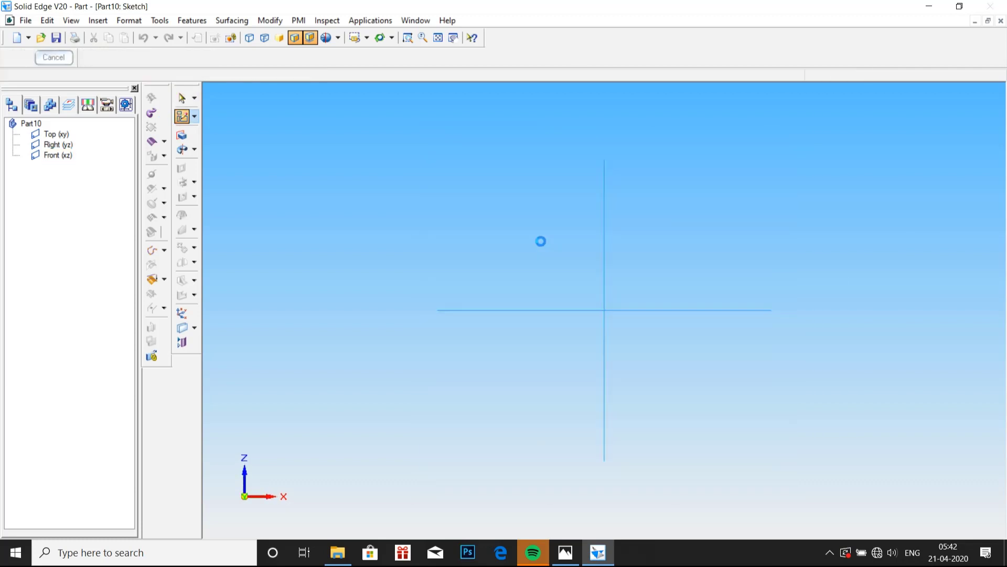
scroll(656, 329, "up", 2)
scroll(596, 240, "up", 1)
scroll(423, 290, "down", 1)
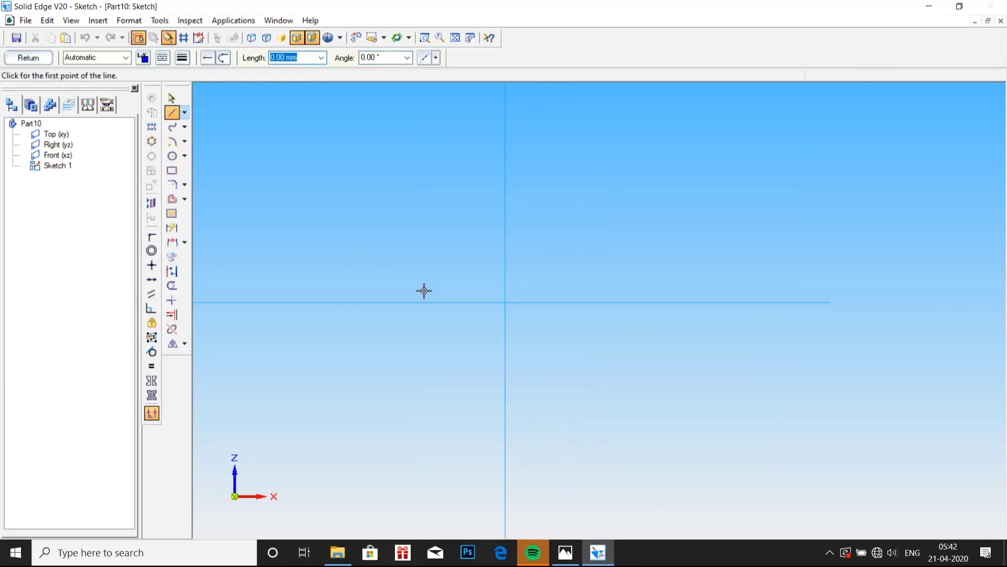
left_click(179, 158)
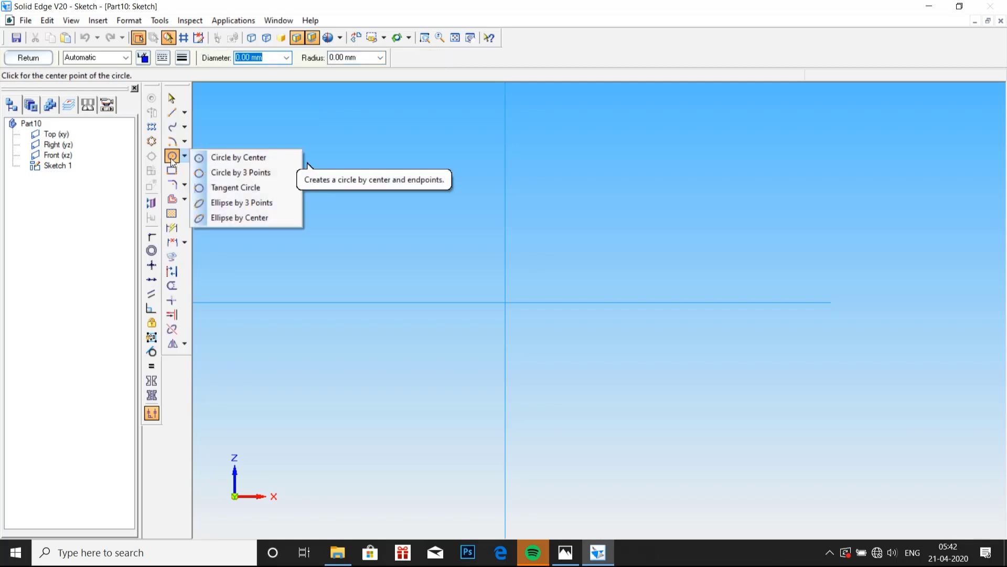
left_click(284, 155)
left_click(566, 552)
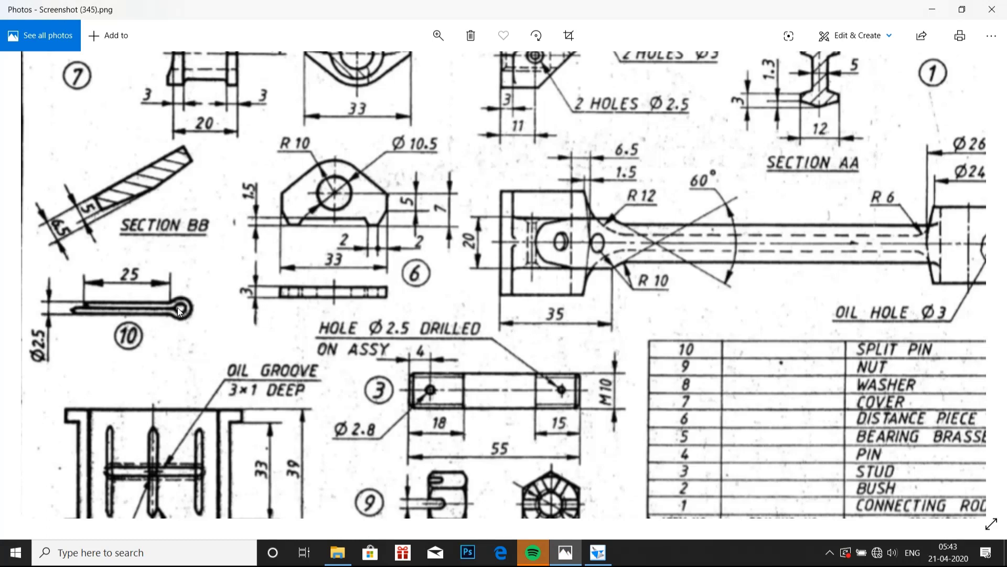
left_click(598, 552)
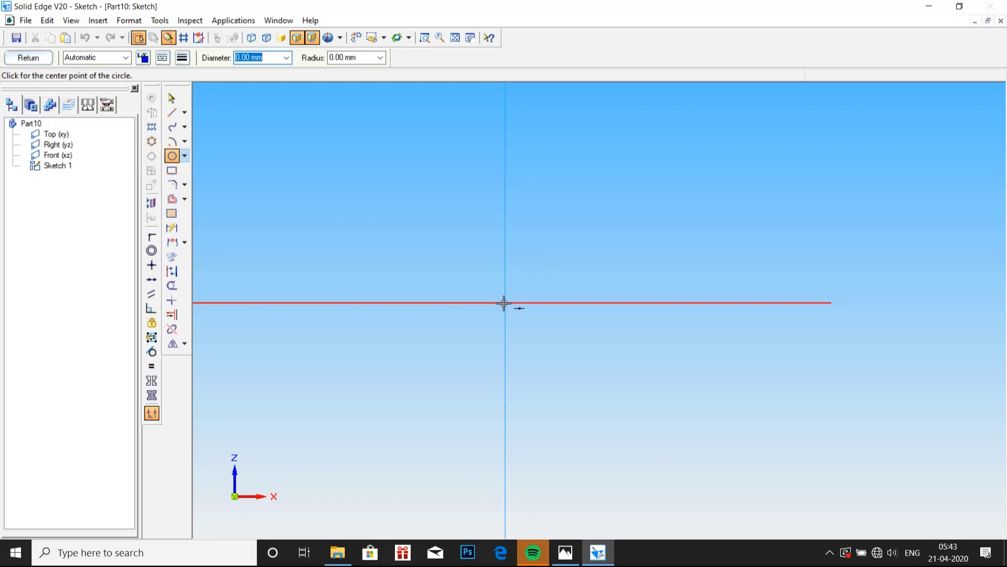
Place a 1.5 mm diameter circle centred on the origin.
left_click(504, 304)
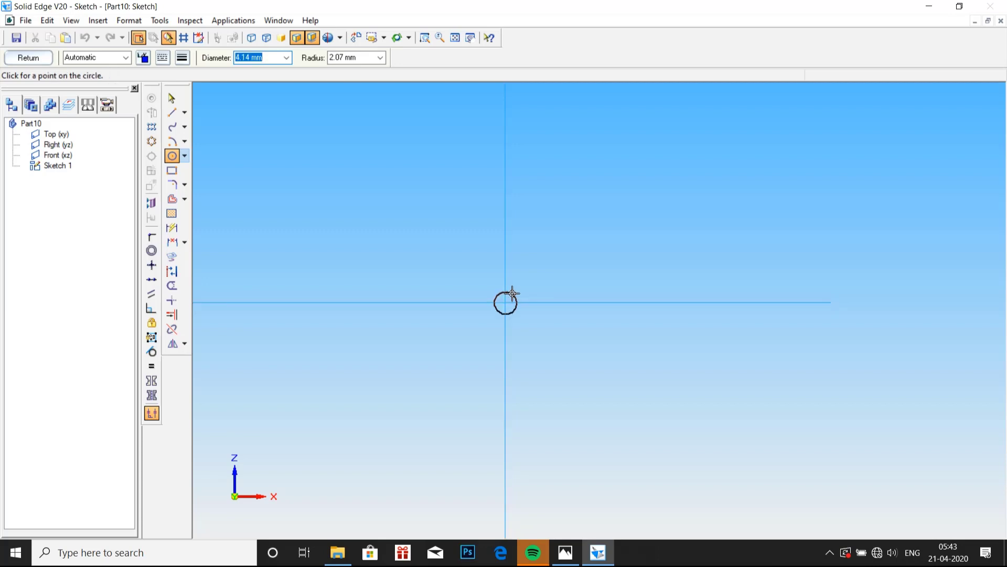
type("1")
type(".5")
key("Return")
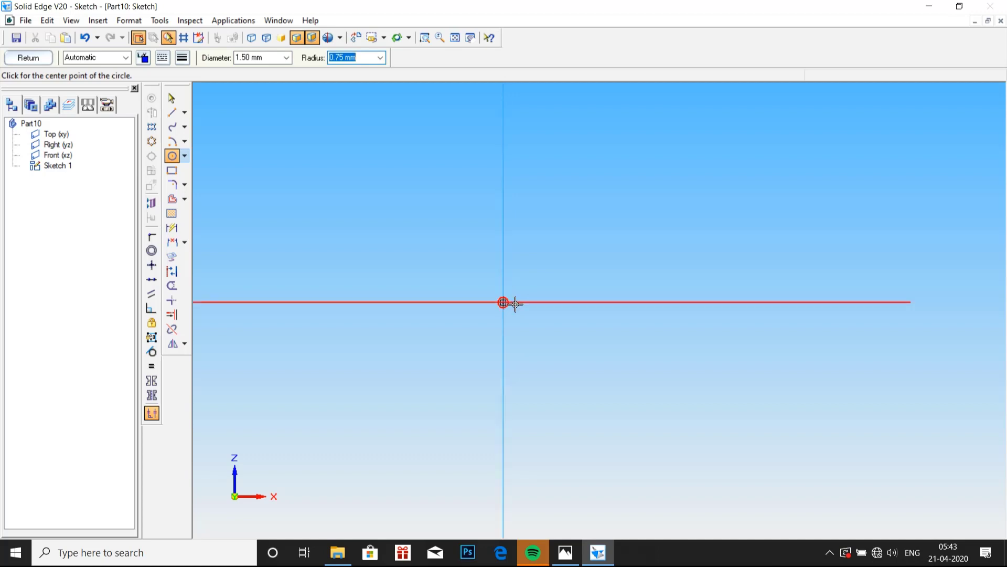
Add a concentric 3 mm diameter circle centred on the origin.
left_click(267, 56)
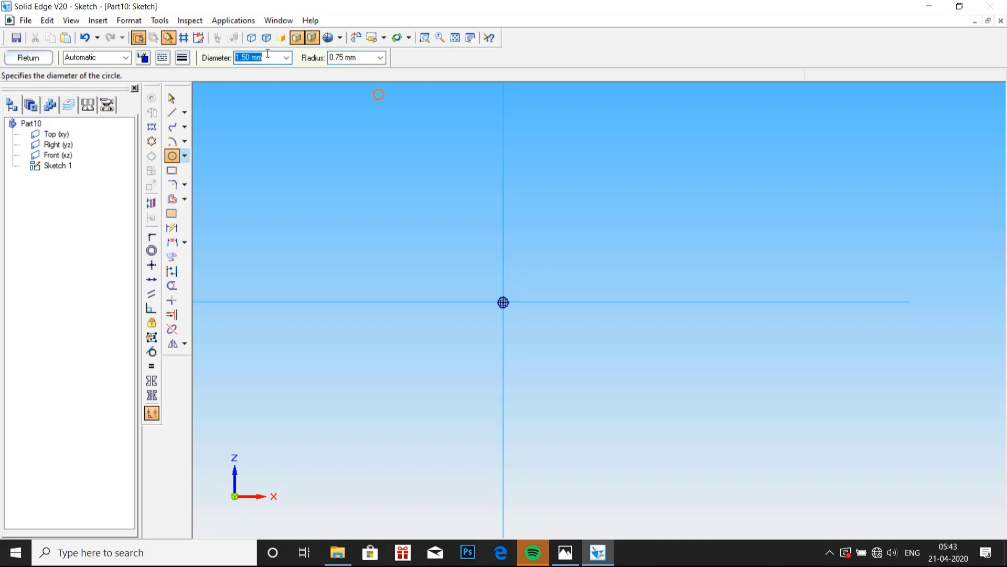
type("3")
key("Return")
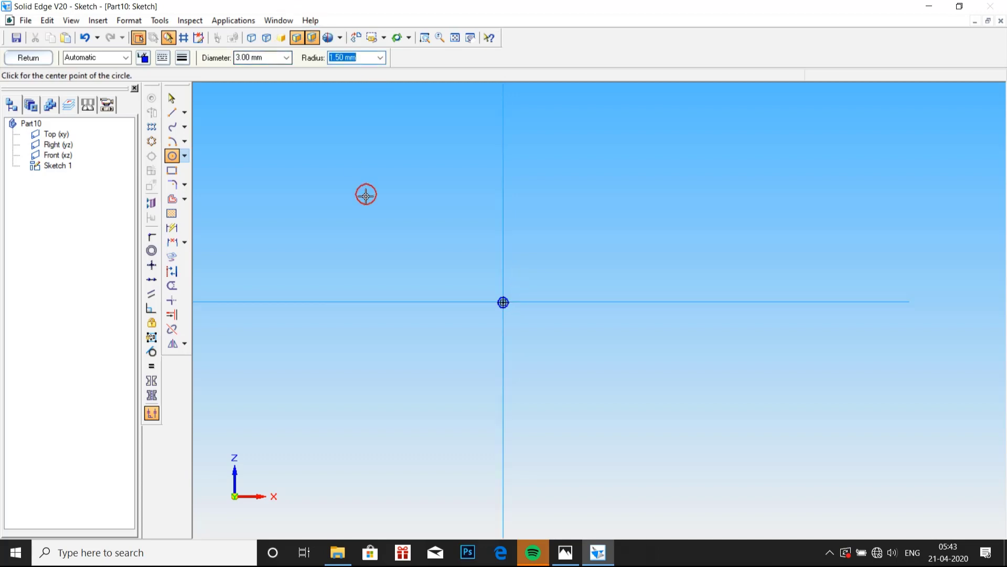
scroll(525, 302, "up", 1)
scroll(503, 302, "up", 1)
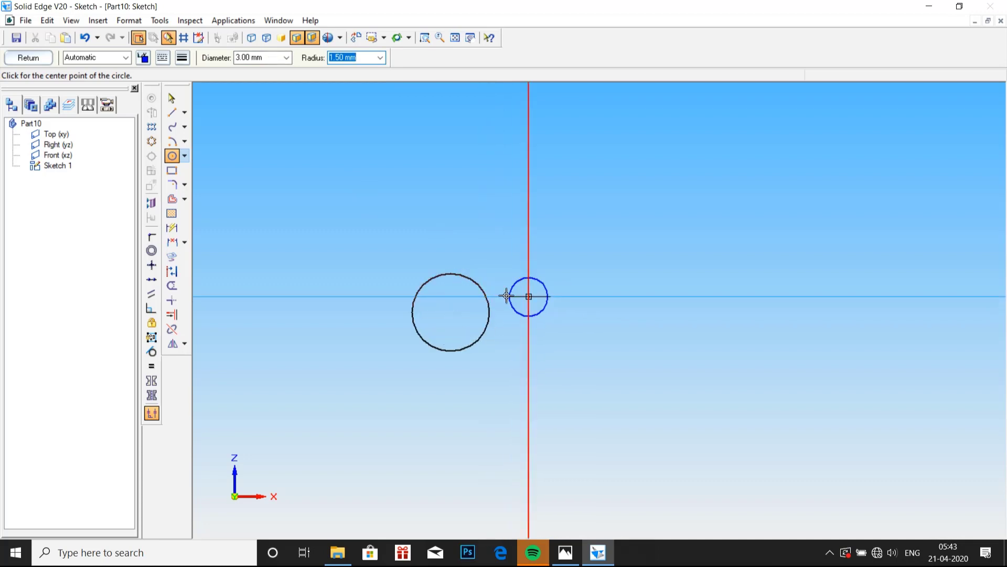
scroll(526, 296, "up", 1)
left_click(528, 296)
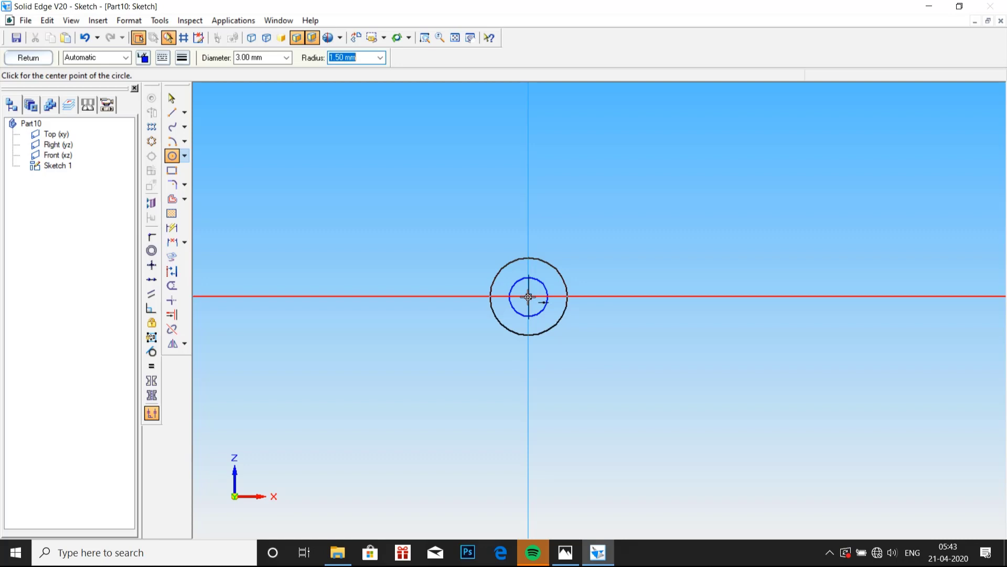
left_click(529, 297)
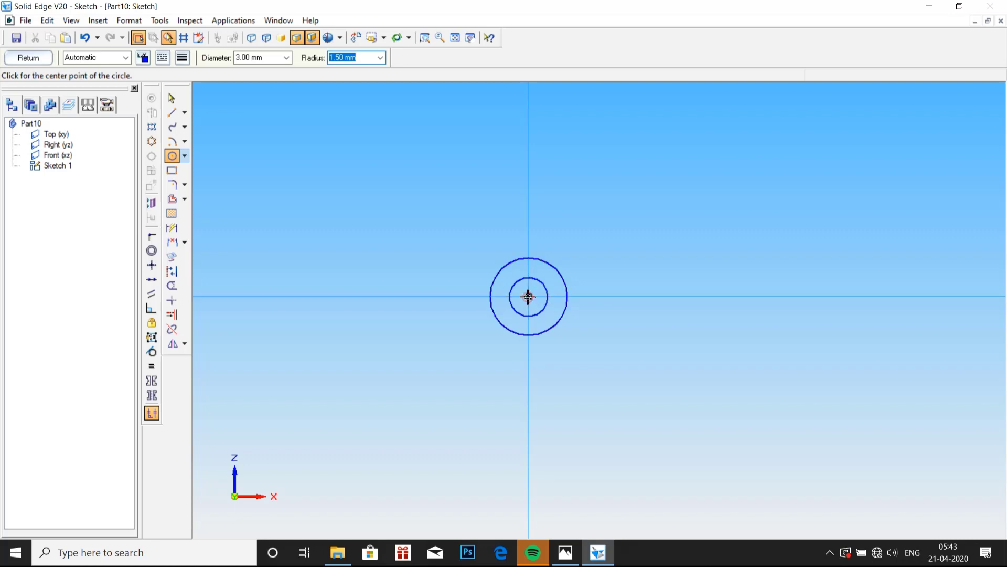
left_click(172, 112)
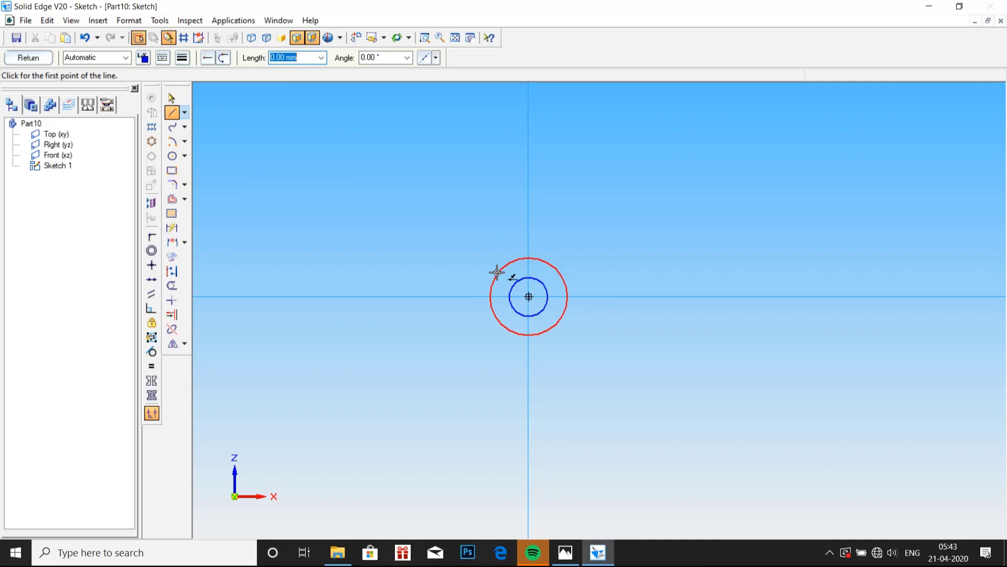
Draw the top leg line leftward from the outer circle, undoing the misplaced angled end.
left_click(497, 272)
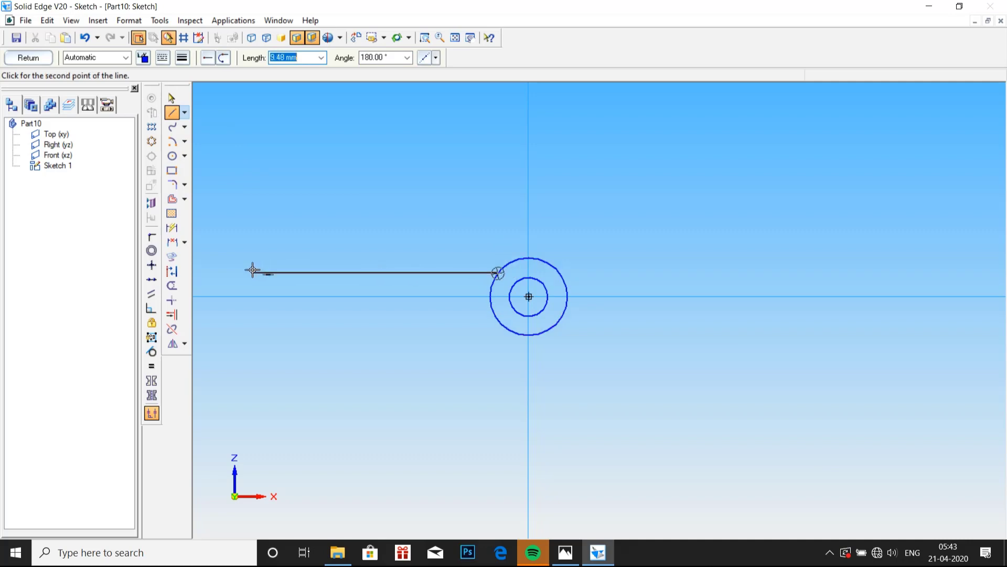
left_click(252, 271)
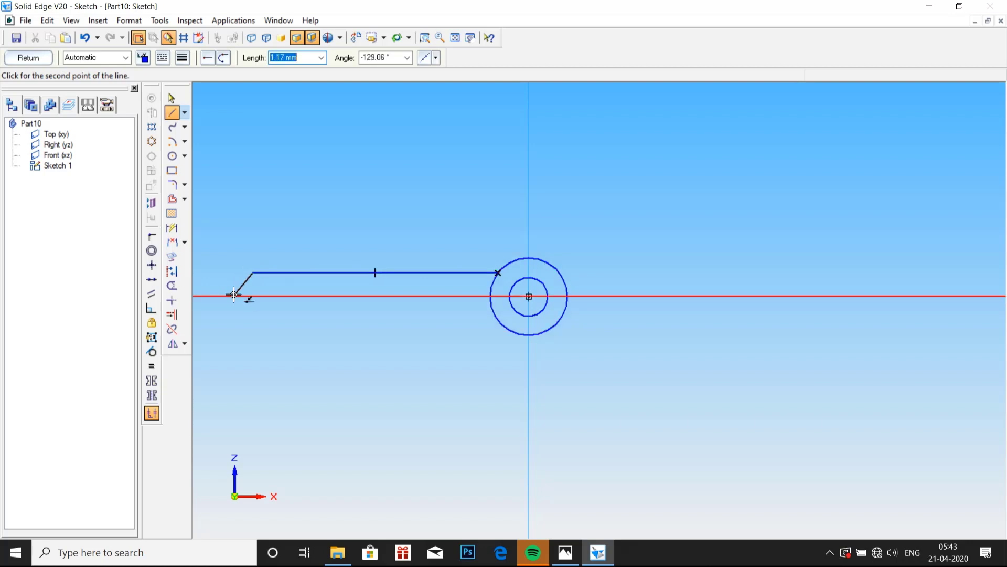
left_click(234, 296)
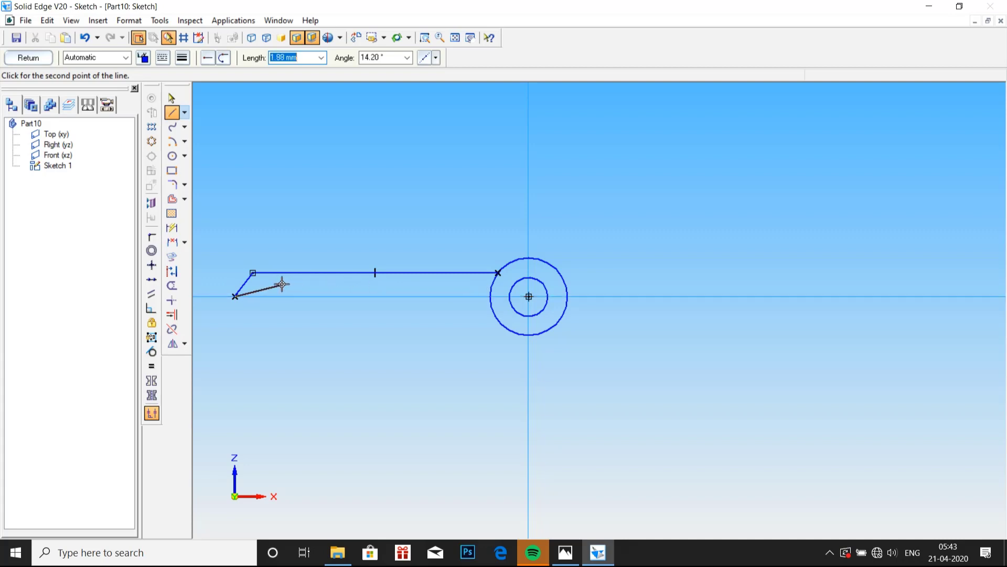
key("Escape")
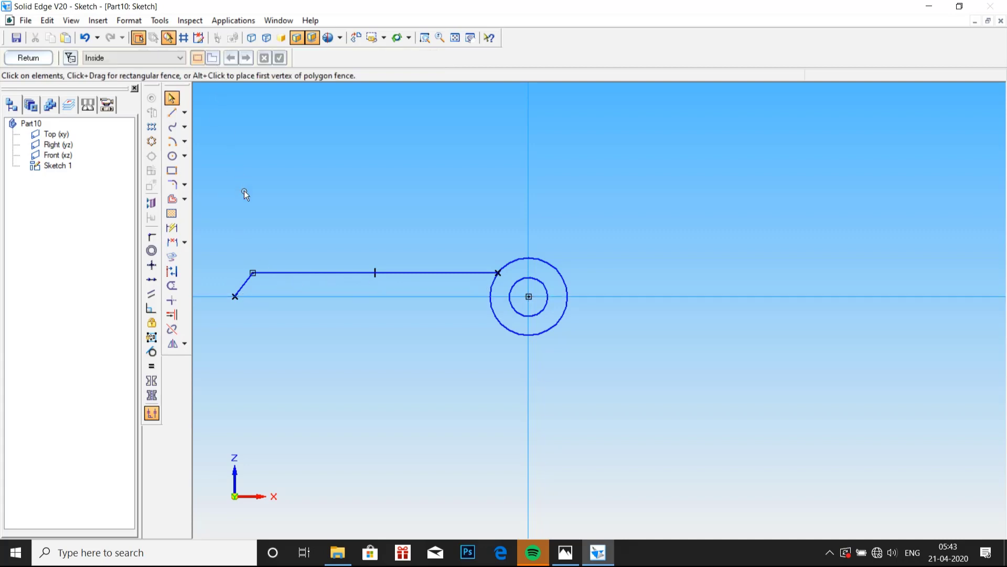
key("ctrl+z")
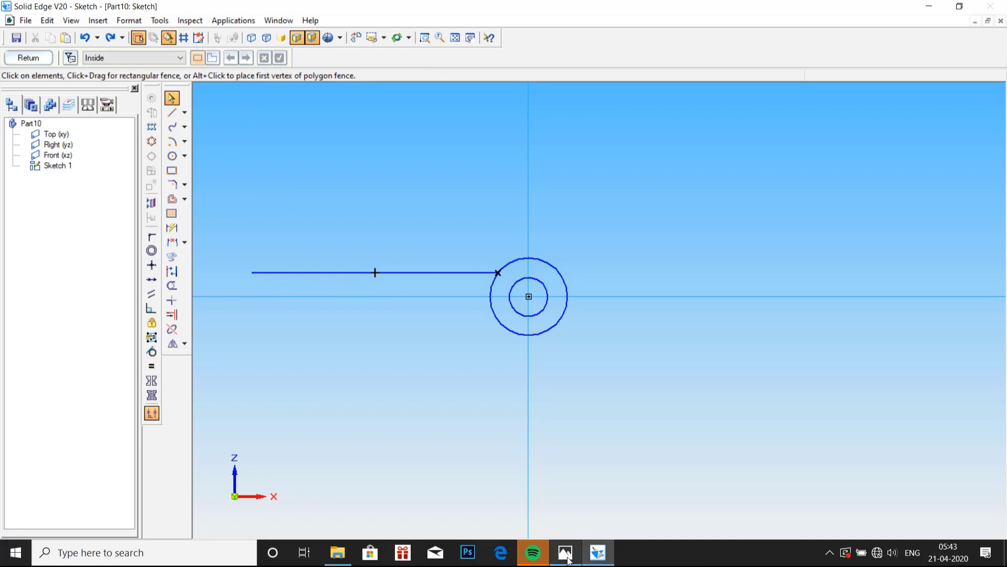
Draw an angled end from the top line's left end and a second leg line back to the circle.
left_click(566, 552)
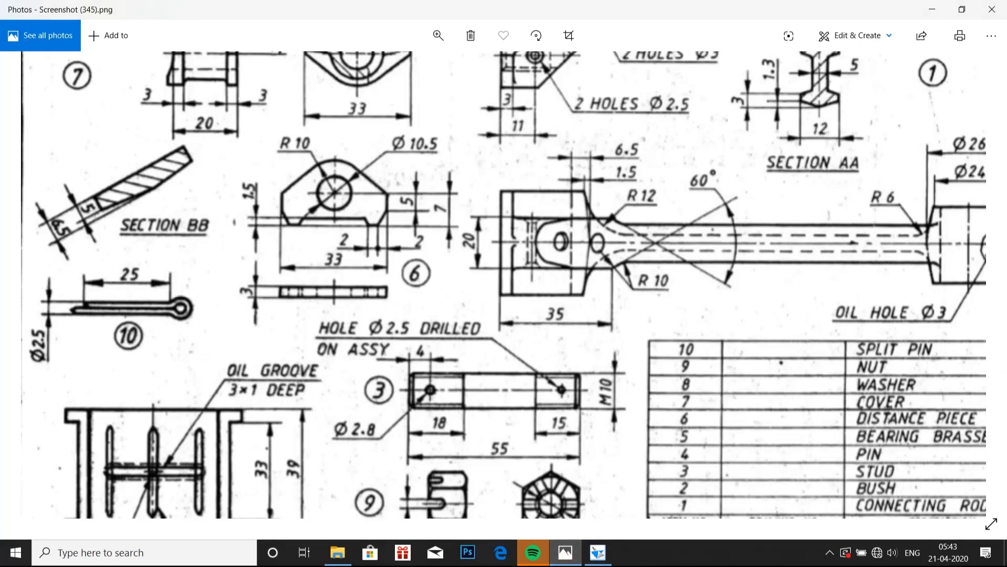
left_click(599, 552)
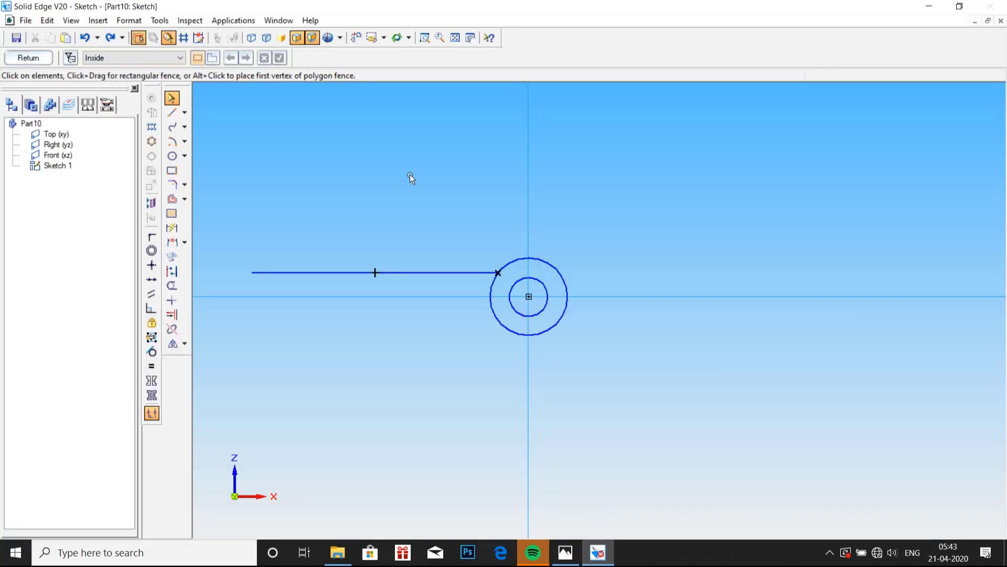
left_click(173, 113)
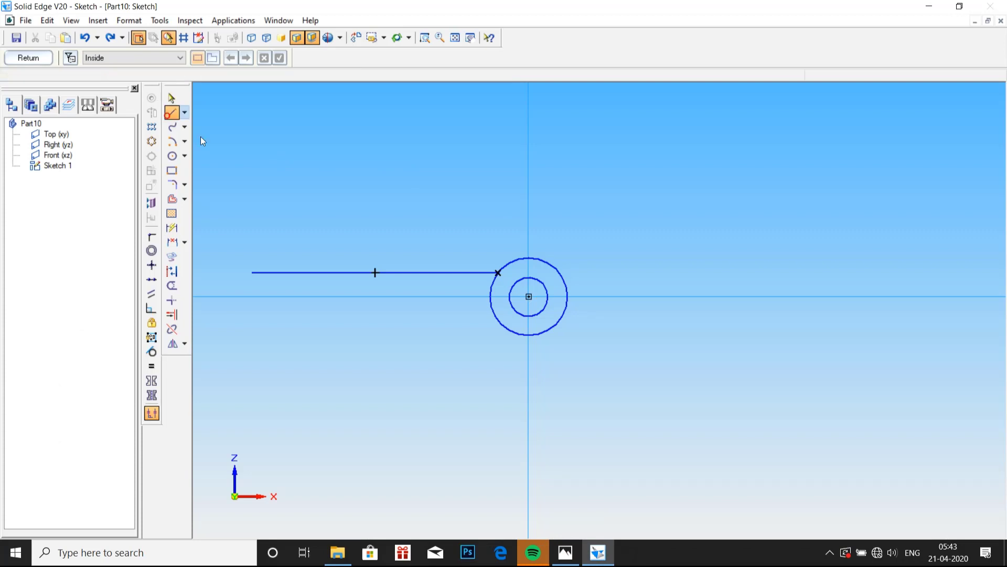
left_click(252, 273)
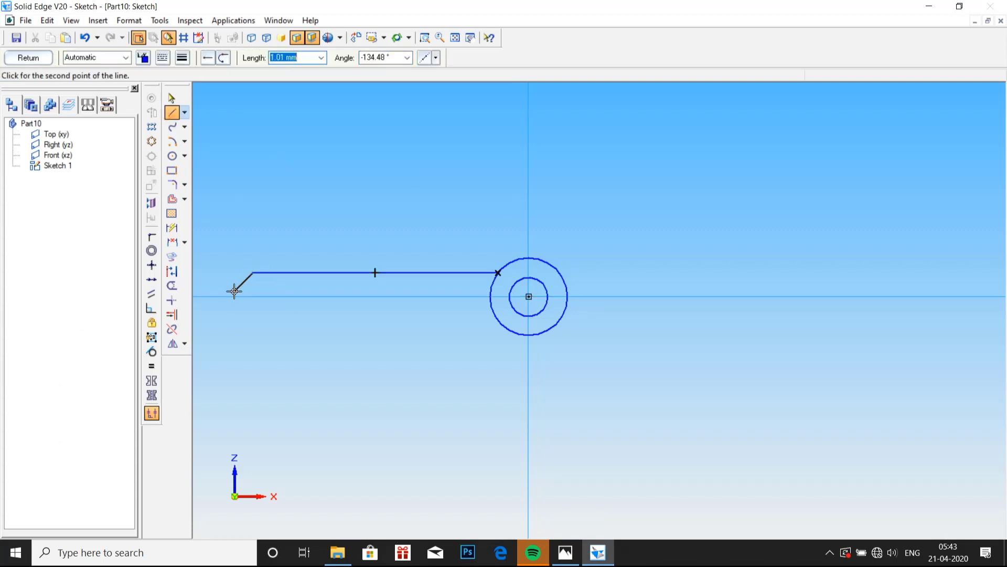
left_click(234, 291)
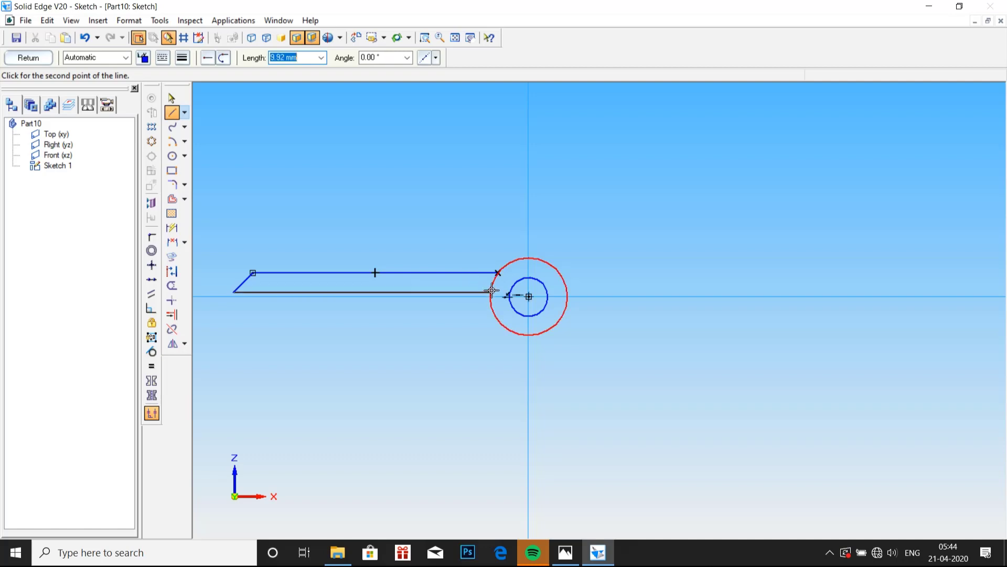
left_click(490, 293)
key("Escape")
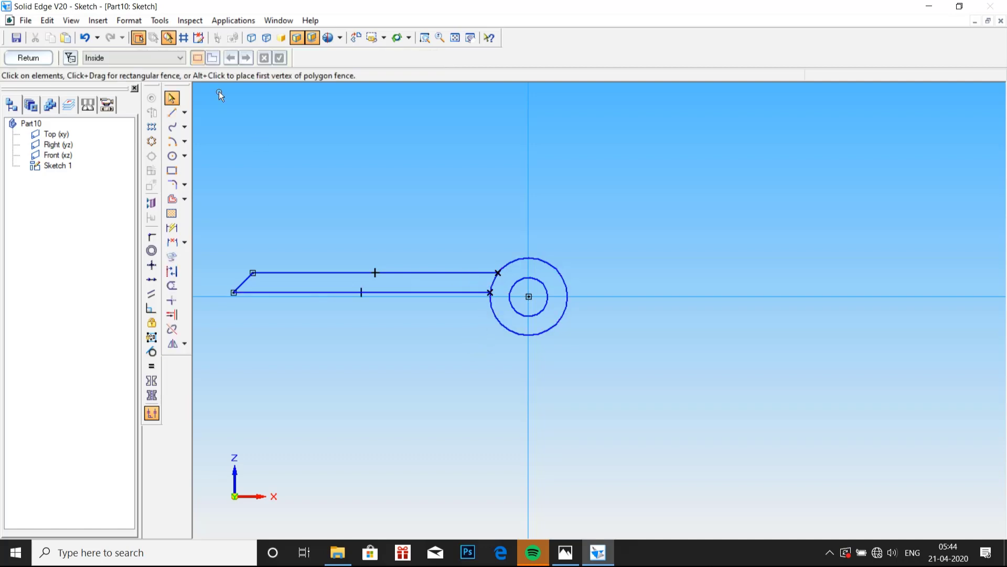
Draw the third leg line left from the circle with an angled end and a bottom line back.
left_click(172, 112)
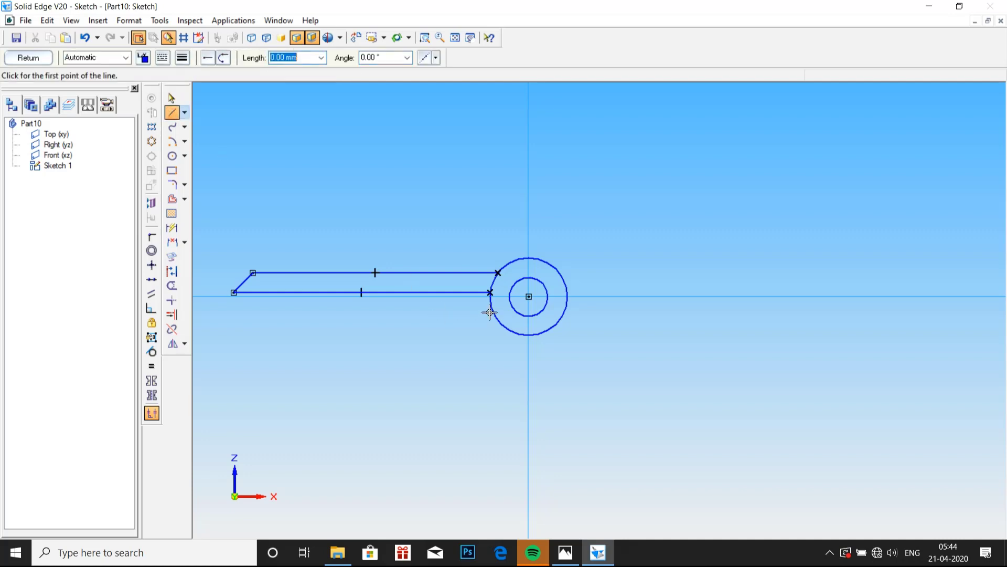
left_click(490, 302)
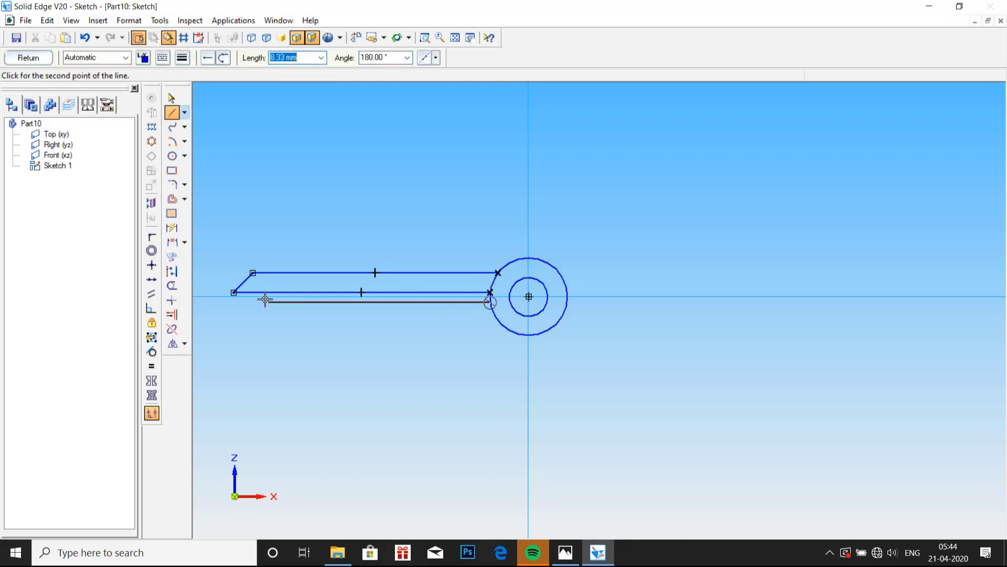
left_click(218, 302)
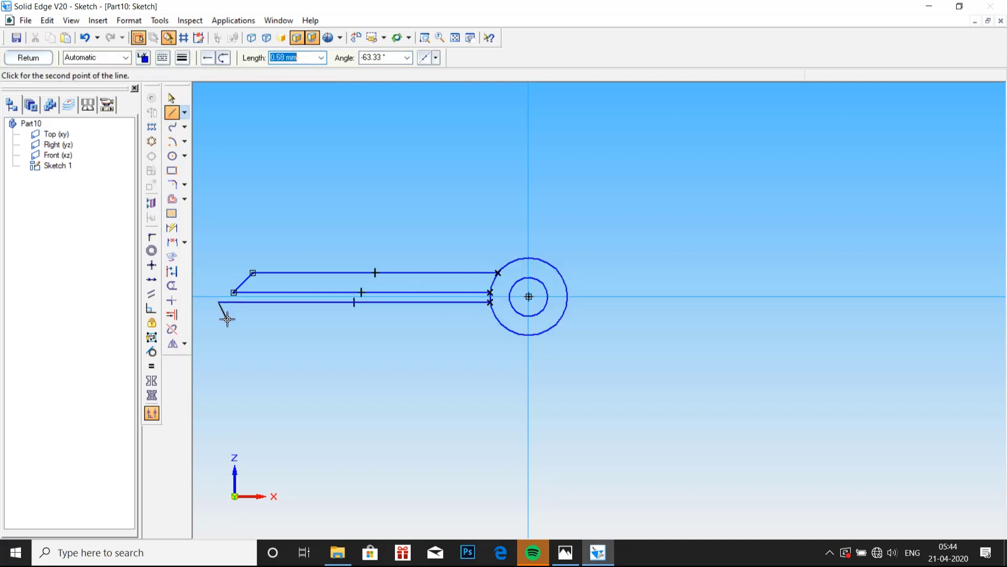
left_click(234, 321)
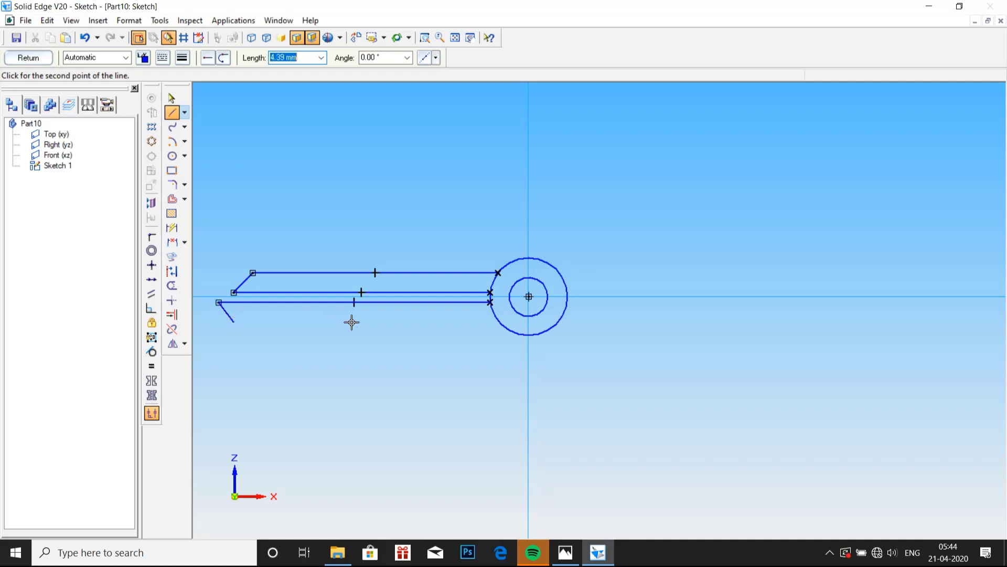
left_click(498, 321)
key("Escape")
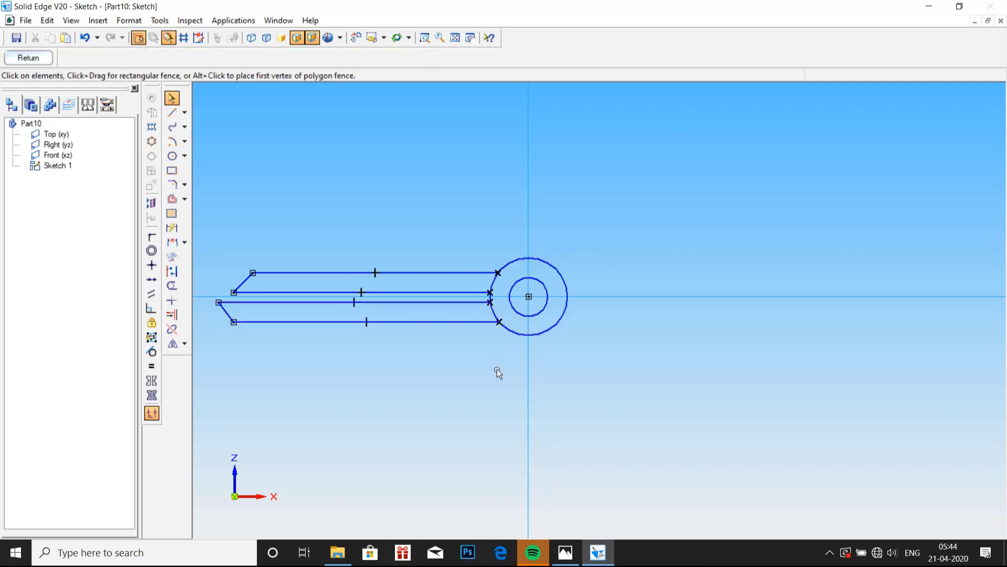
Dimension the spacing between the top and bottom leg lines as 2.5.
left_click(174, 231)
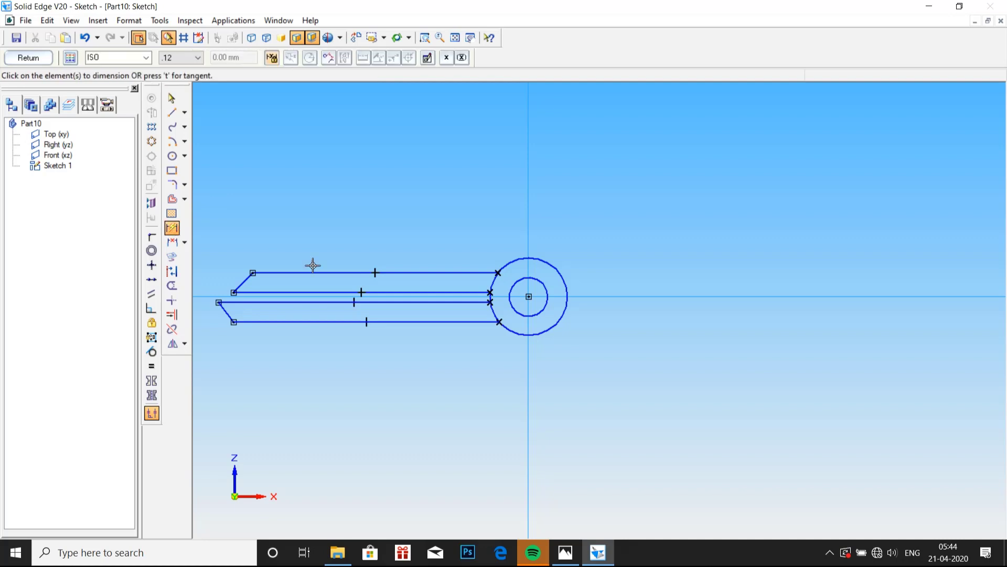
left_click(304, 272)
left_click(310, 323)
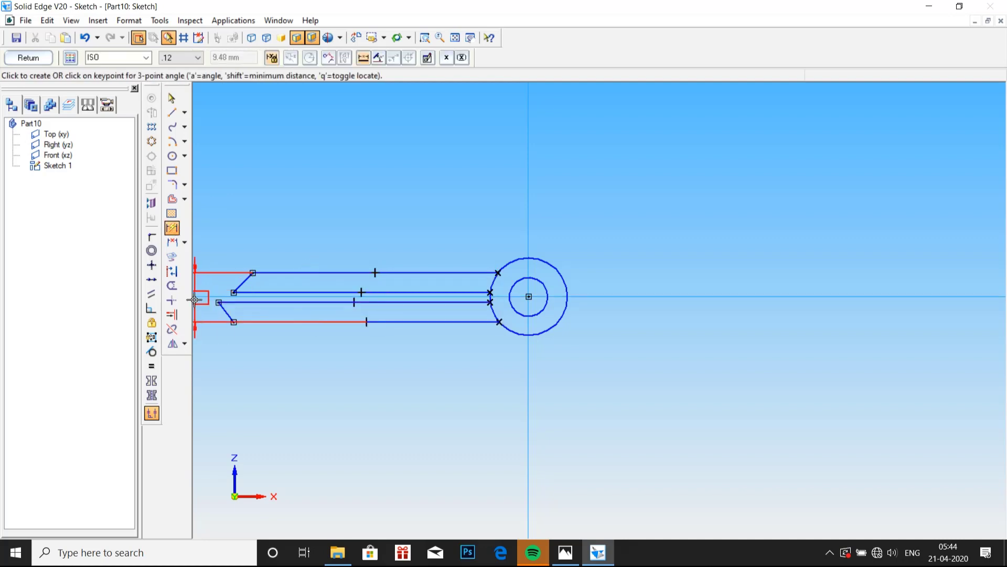
left_click(200, 338)
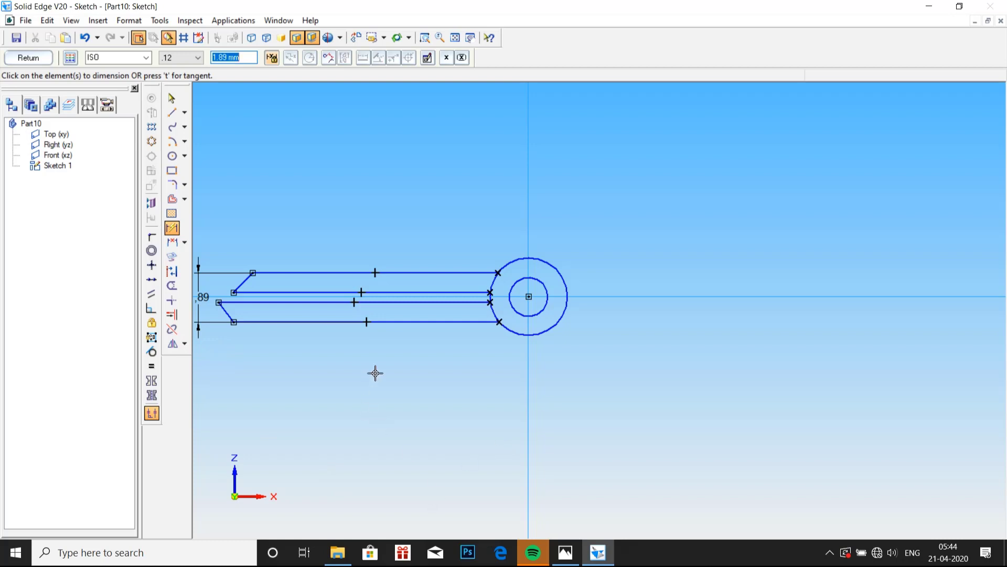
scroll(376, 371, "down", 1)
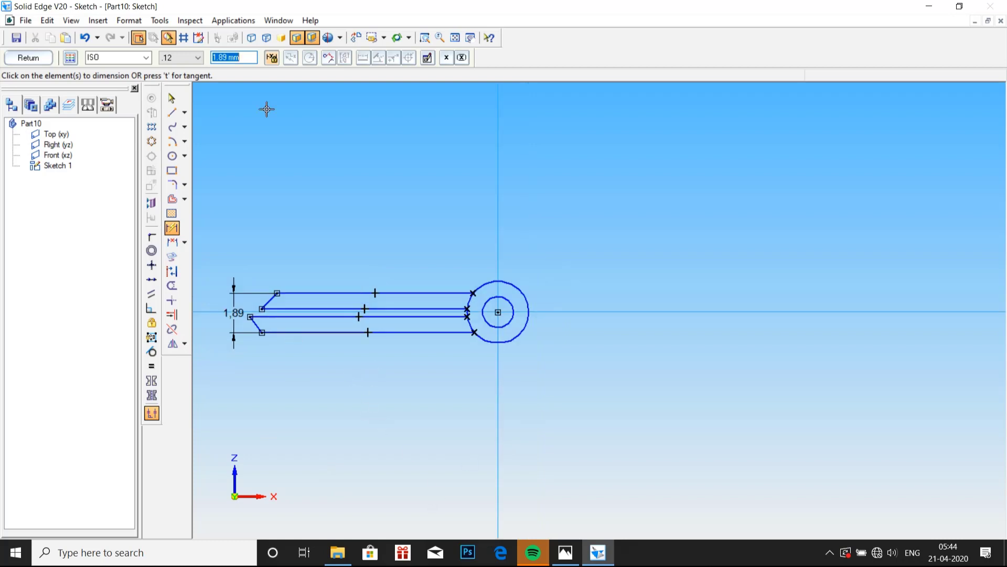
type("2.5")
key("Return")
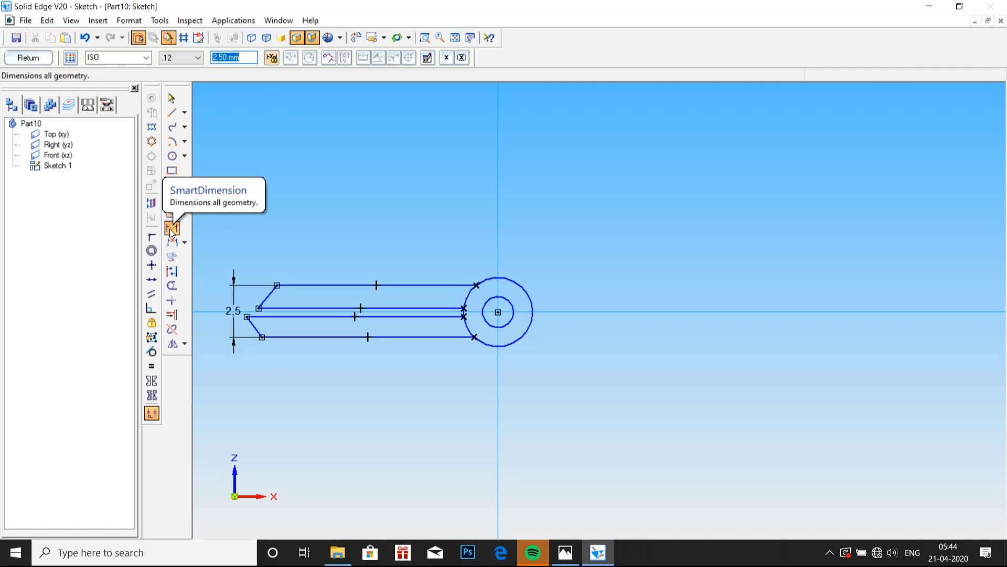
Dimension the outer eye circle, correcting its diameter from 3 to 3.5.
left_click(516, 283)
left_click(551, 272)
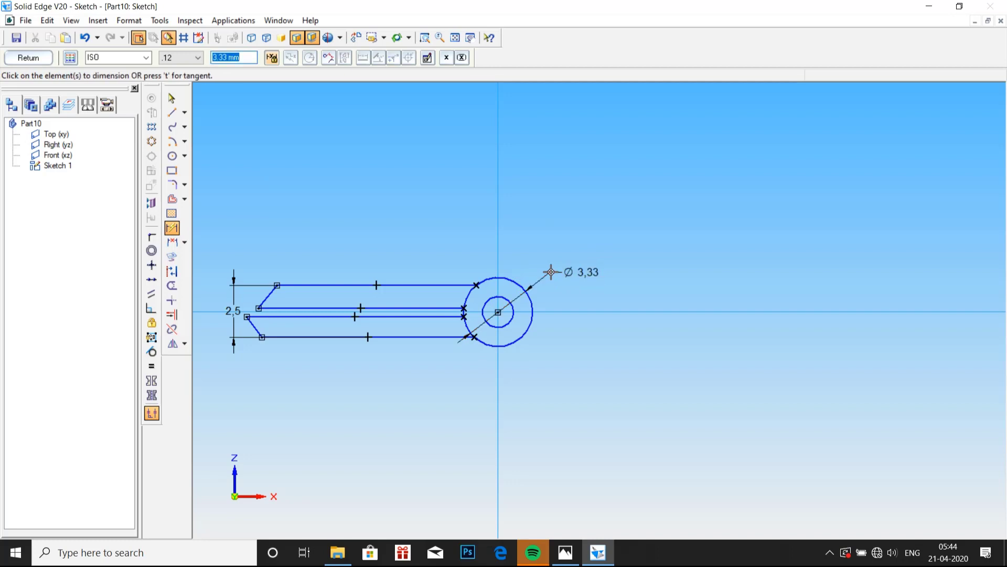
type("3")
key("Return")
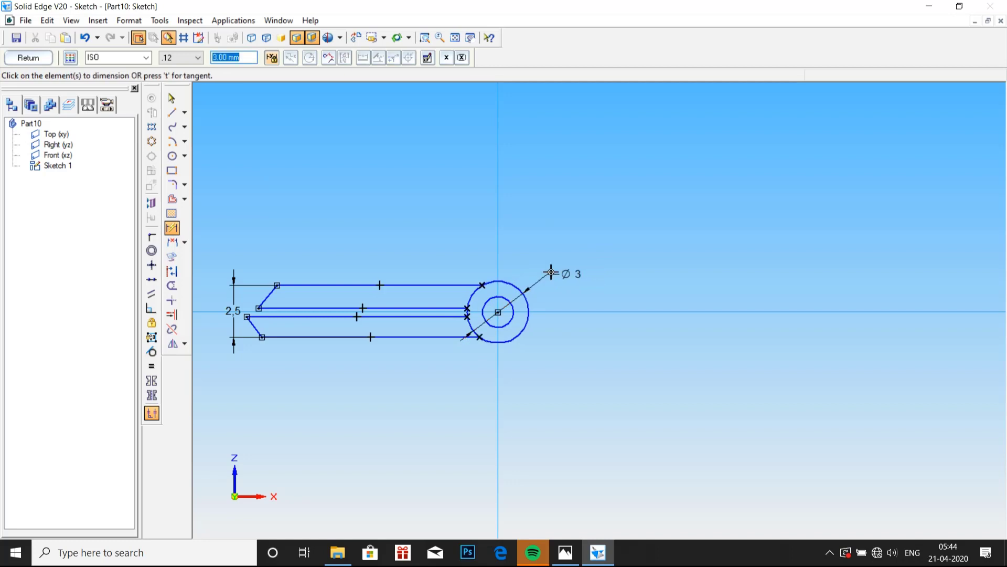
left_click(507, 300)
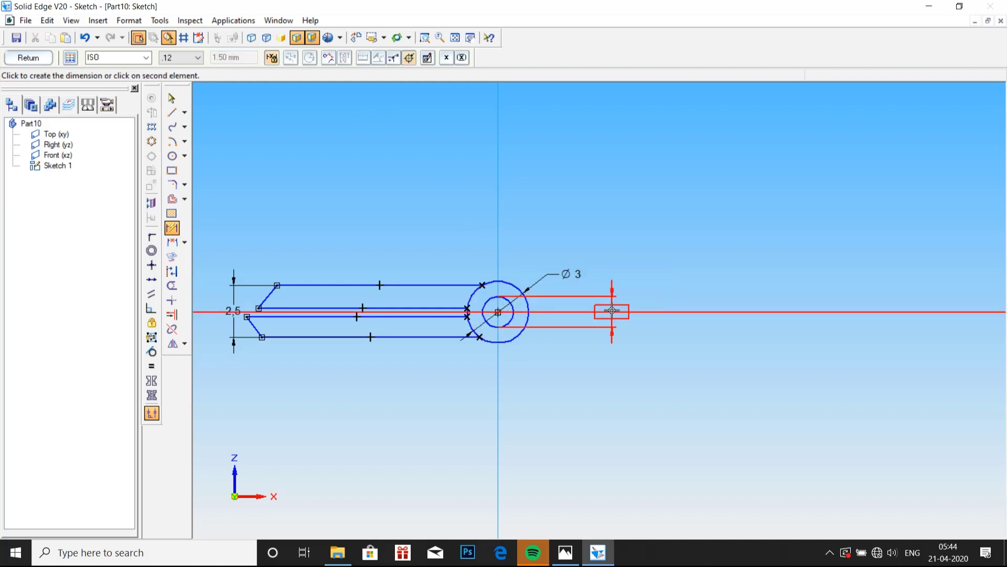
key("Escape")
left_click(577, 274)
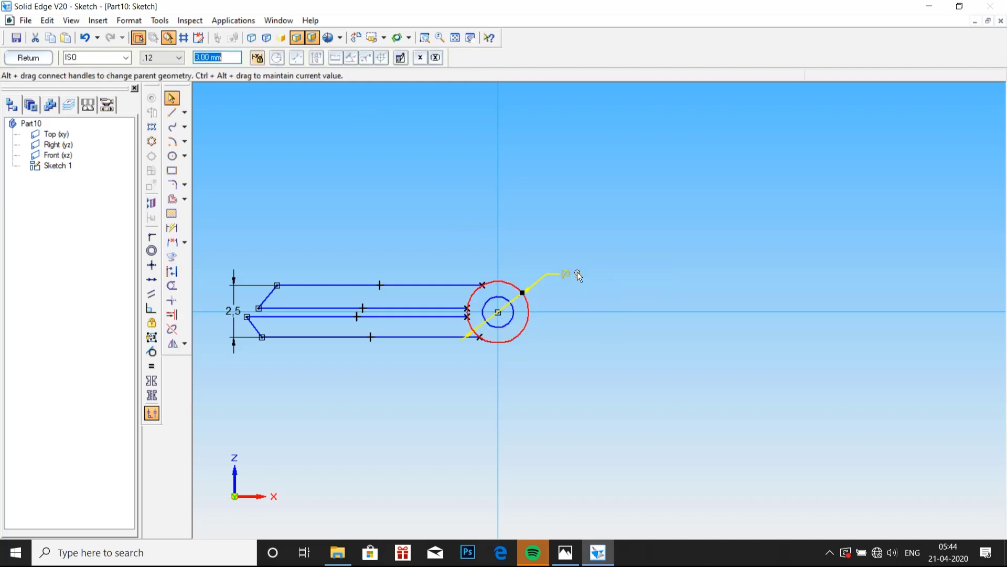
type("3.5")
key("Return")
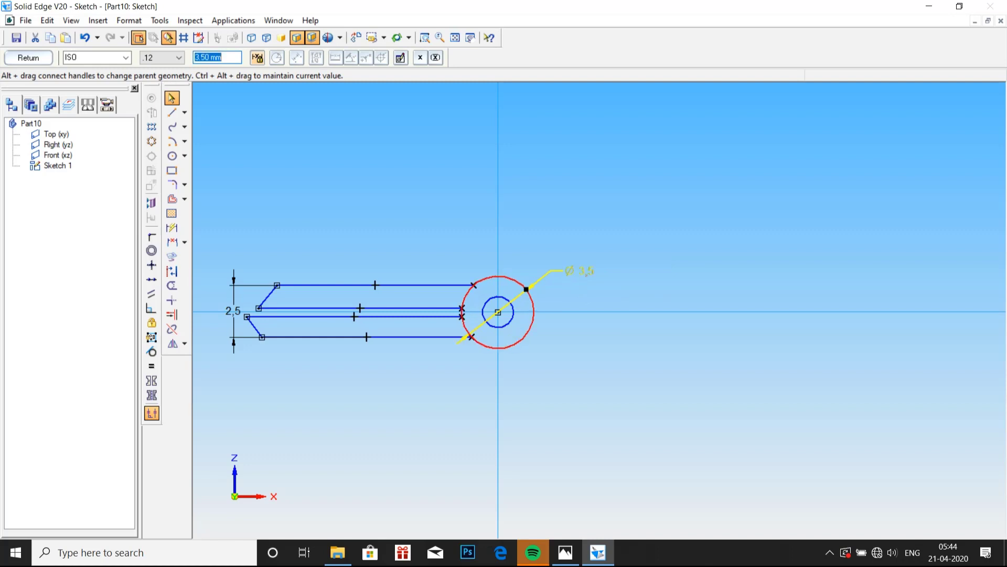
Give the inner eye circle a diameter of 2 and compare with the reference drawing.
left_click(171, 228)
left_click(508, 302)
left_click(549, 247)
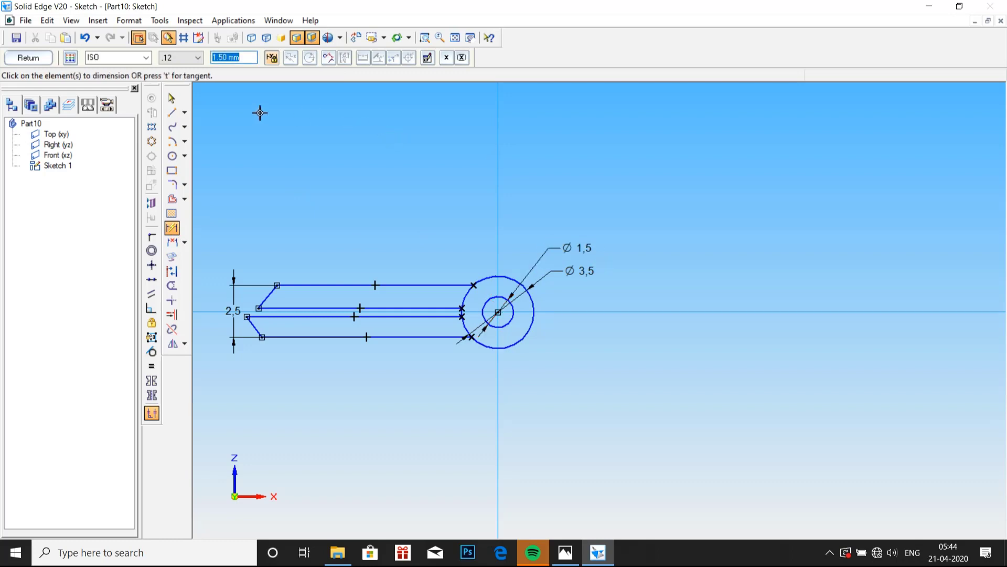
type("2")
key("Return")
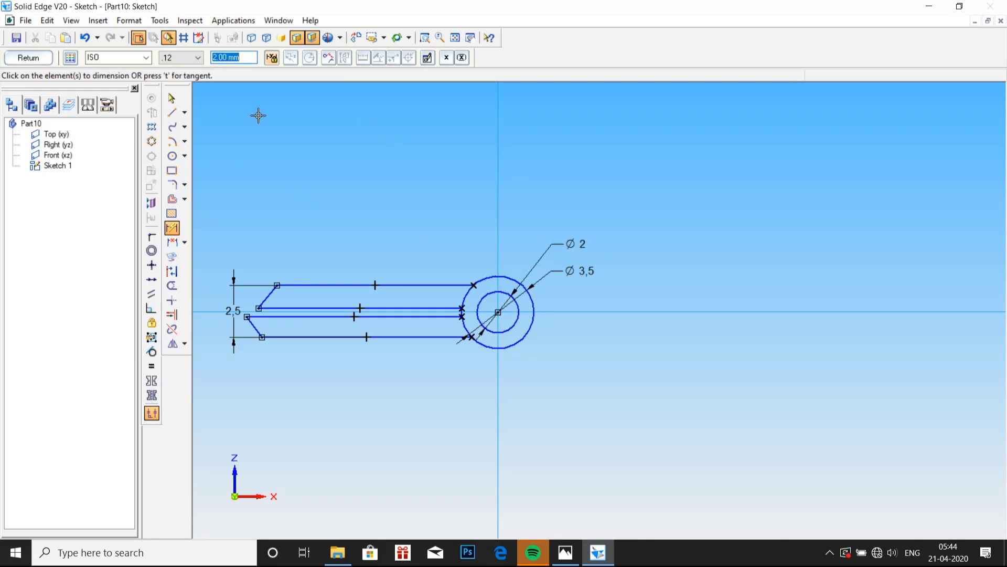
left_click(565, 552)
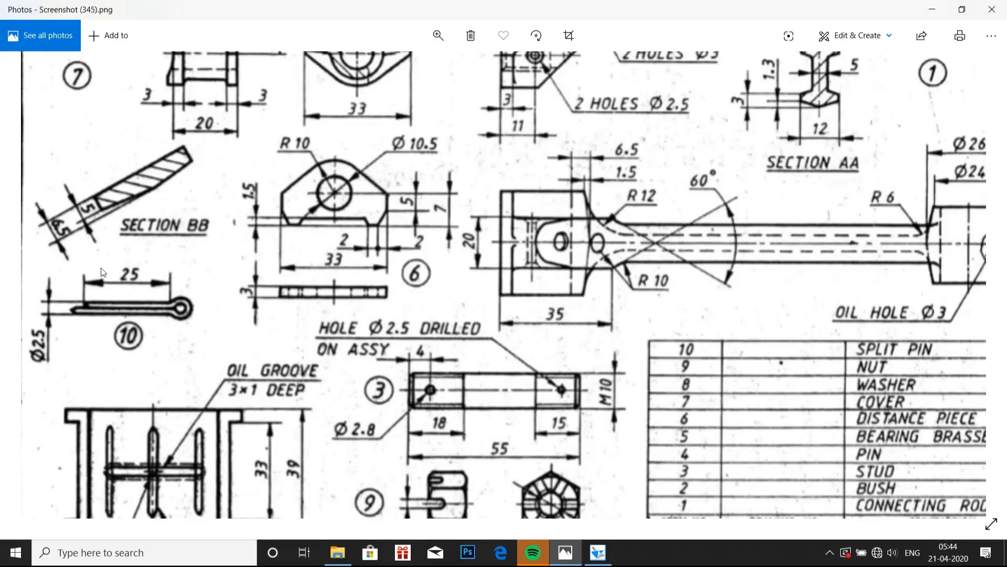
left_click(598, 552)
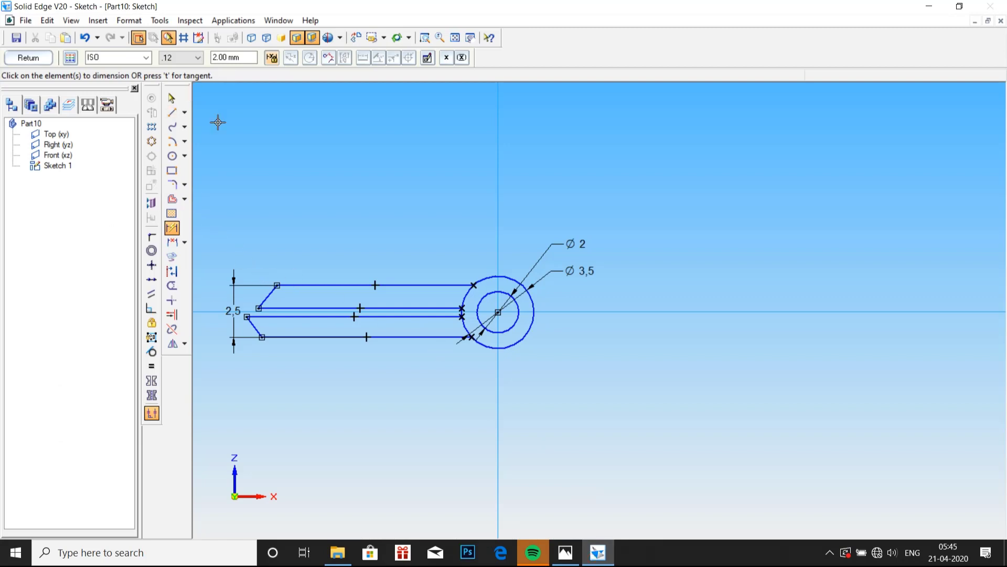
Set the top leg line length to 25.
left_click(350, 285)
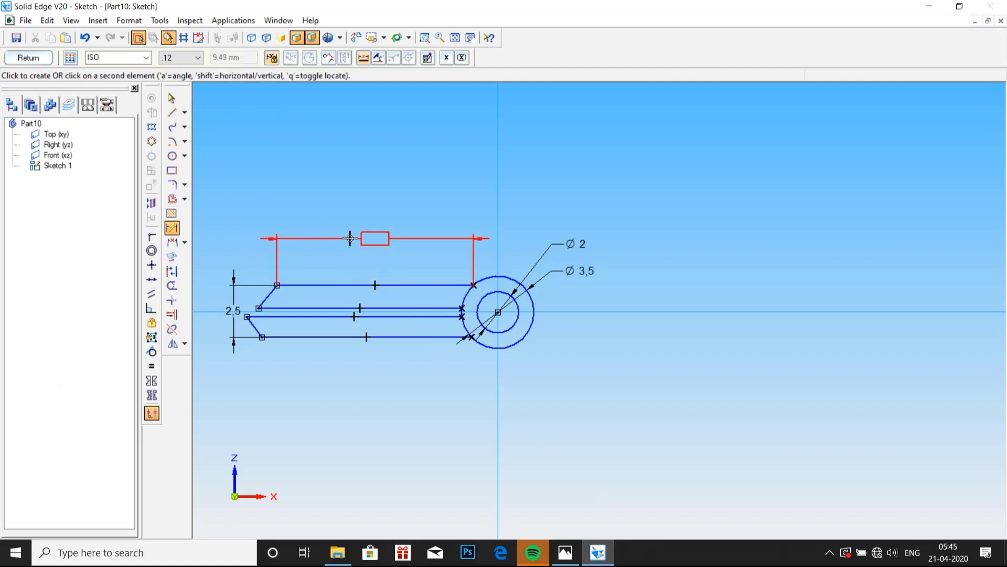
left_click(373, 237)
type("25")
key("Return")
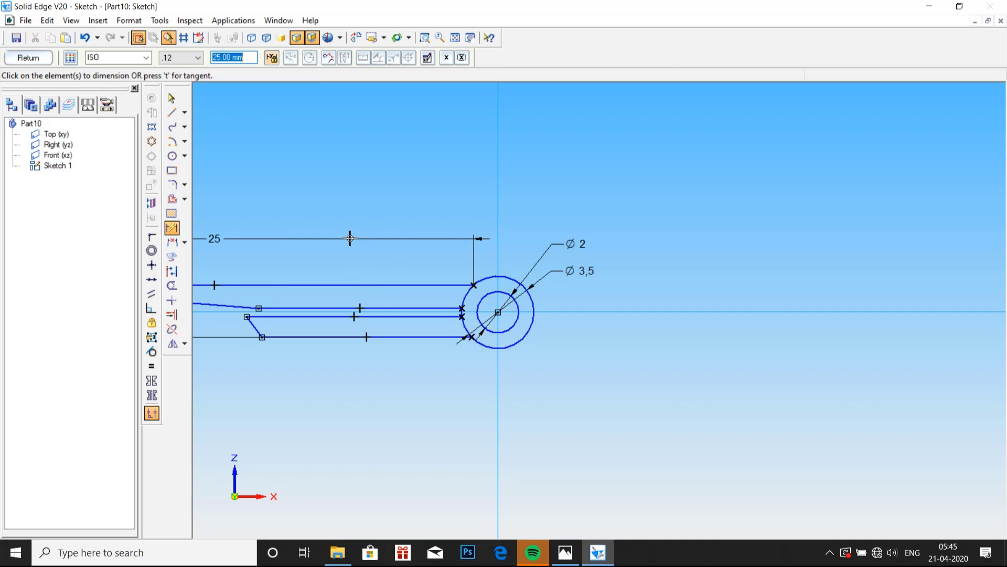
Zoom in on the leg lines and dimension the upper short line to 27.
scroll(430, 294, "down", 2)
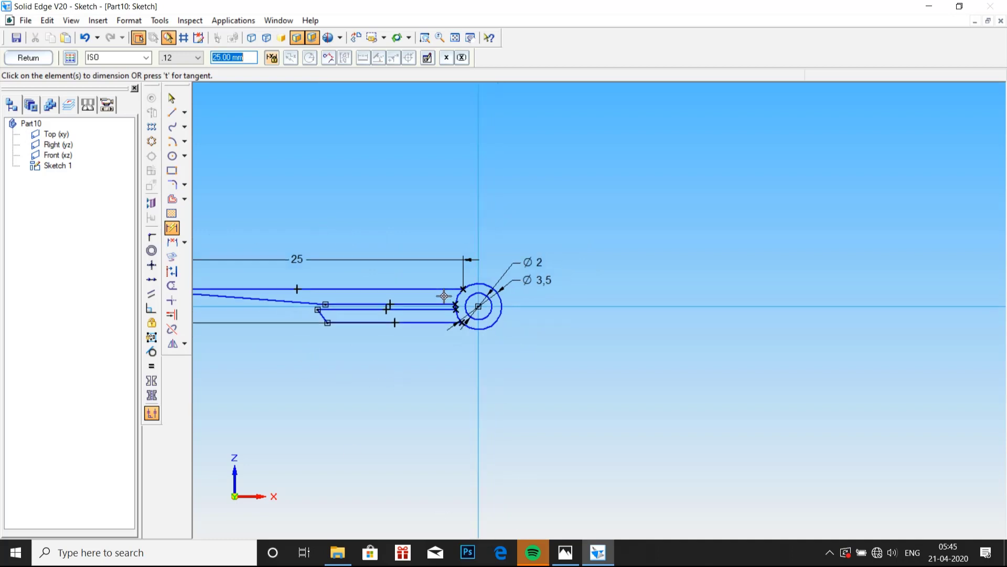
scroll(341, 283, "down", 1)
scroll(294, 283, "up", 1)
scroll(312, 338, "up", 2)
scroll(233, 252, "down", 2)
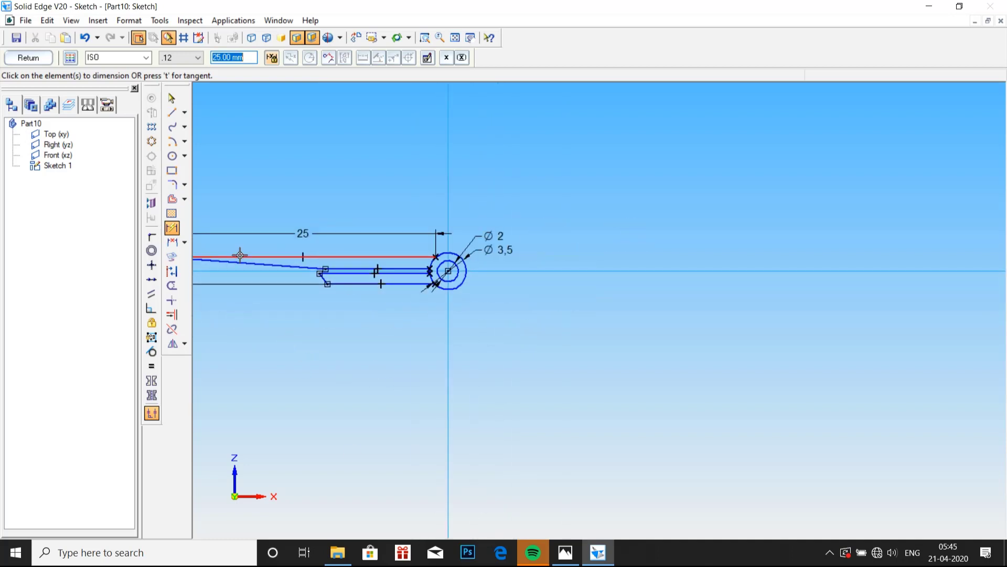
scroll(240, 243, "down", 1)
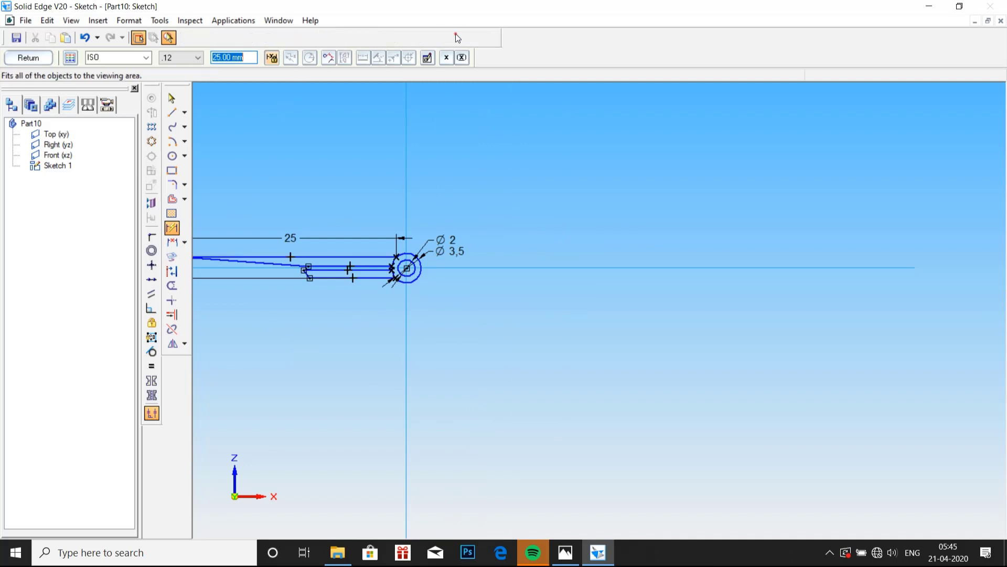
left_click(455, 37)
left_click(425, 38)
left_click_drag(451, 232, 677, 377)
scroll(439, 277, "up", 1)
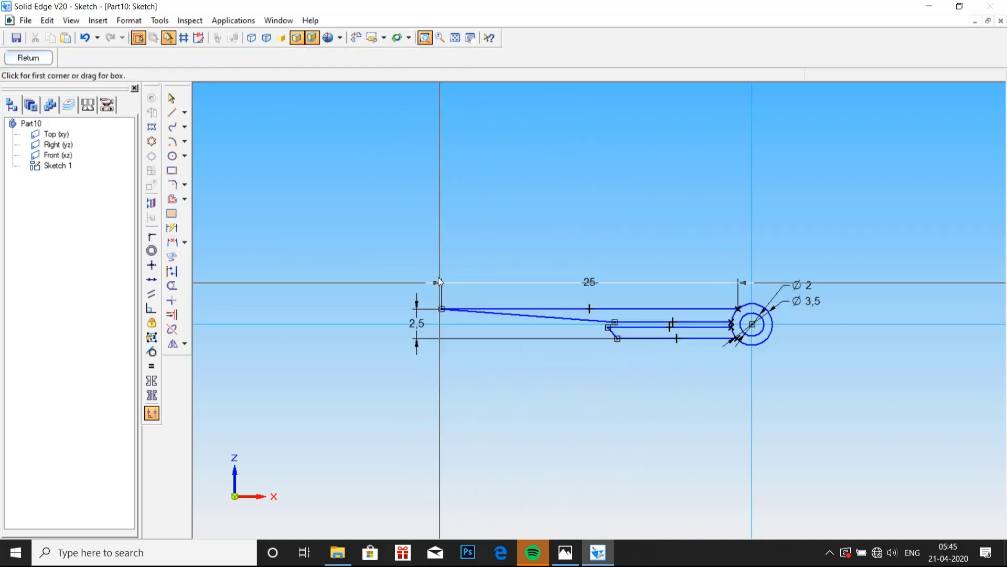
mouse_move(406, 271)
left_mouse_down()
mouse_move(578, 377)
mouse_move(792, 369)
left_mouse_up()
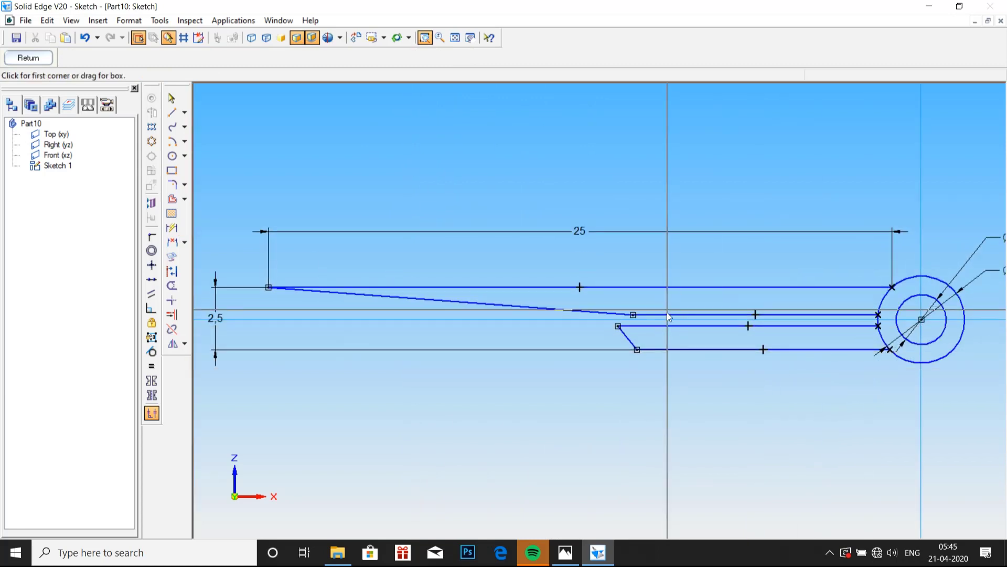
left_click(172, 228)
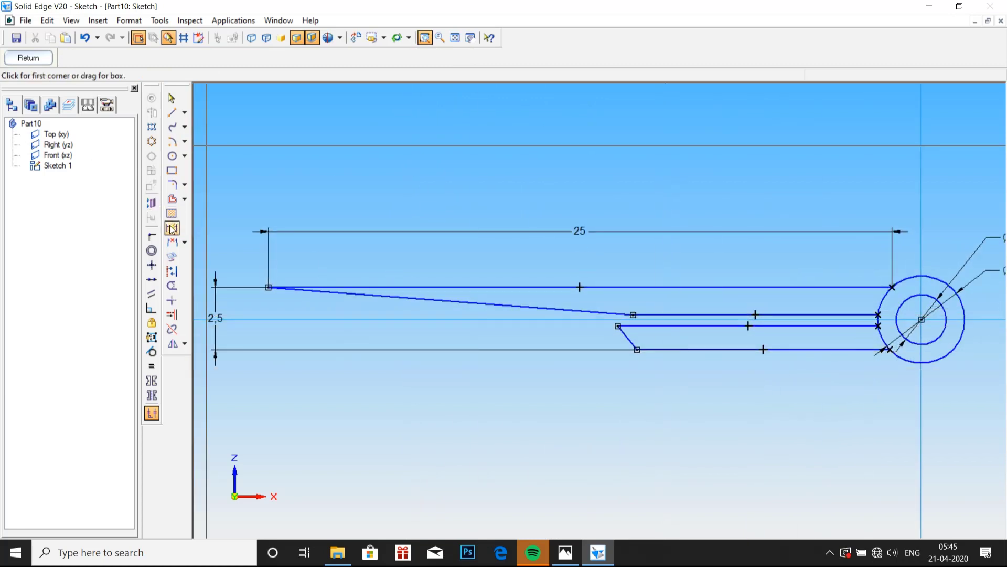
left_click(659, 315)
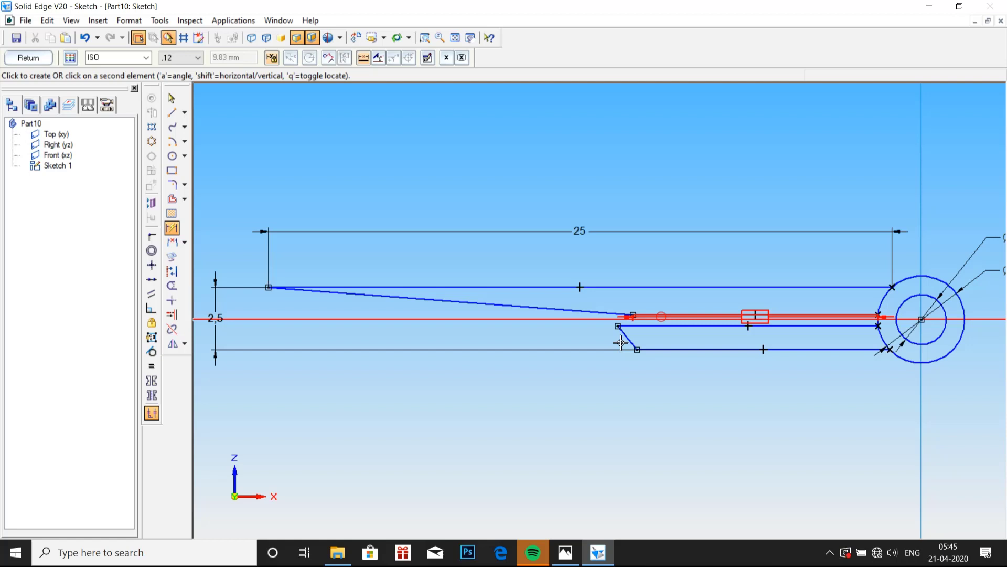
left_click(576, 411)
type("27")
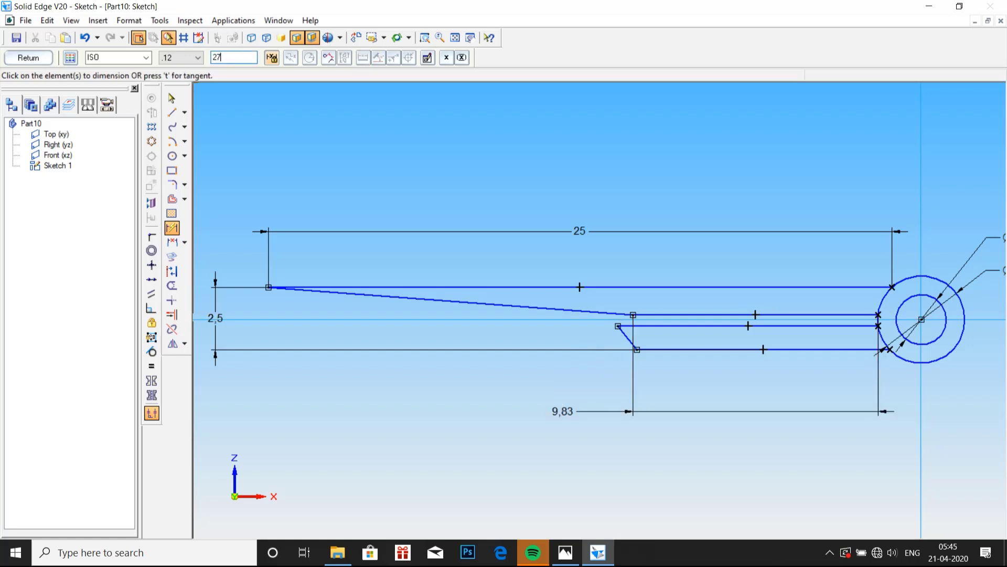
key("Return")
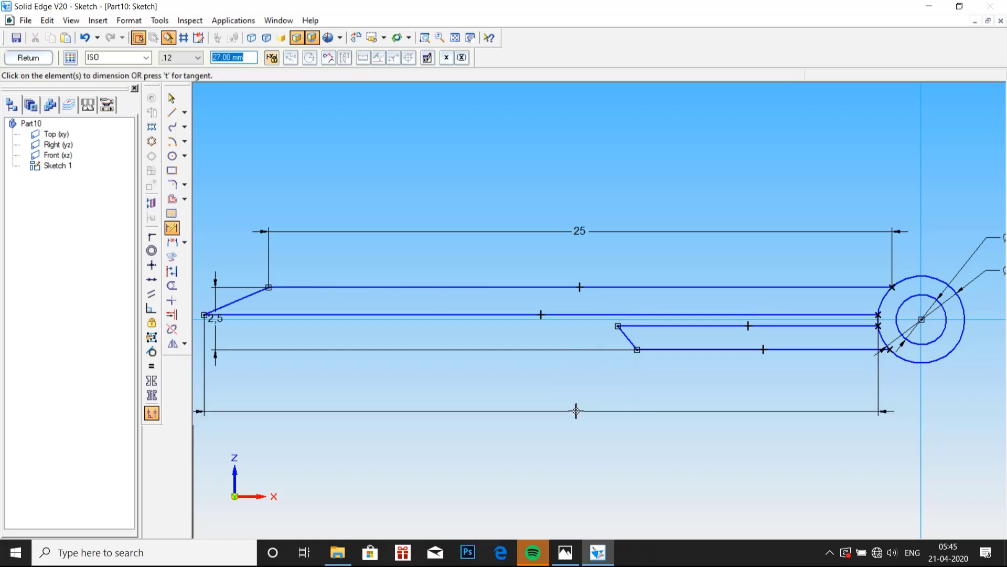
Dimension the middle and bottom leg lines to 35 and 34.
left_click(648, 327)
left_click(622, 435)
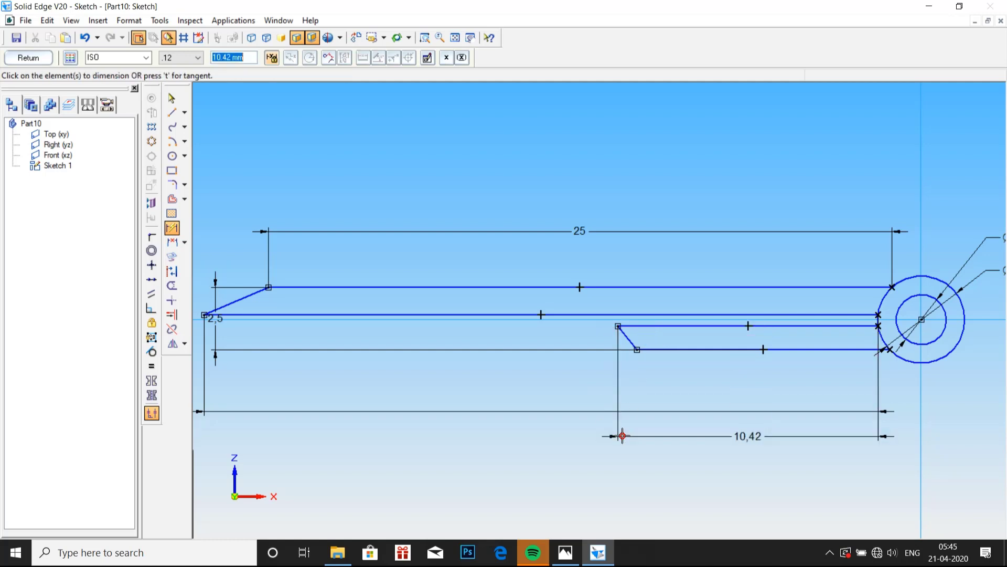
type("3")
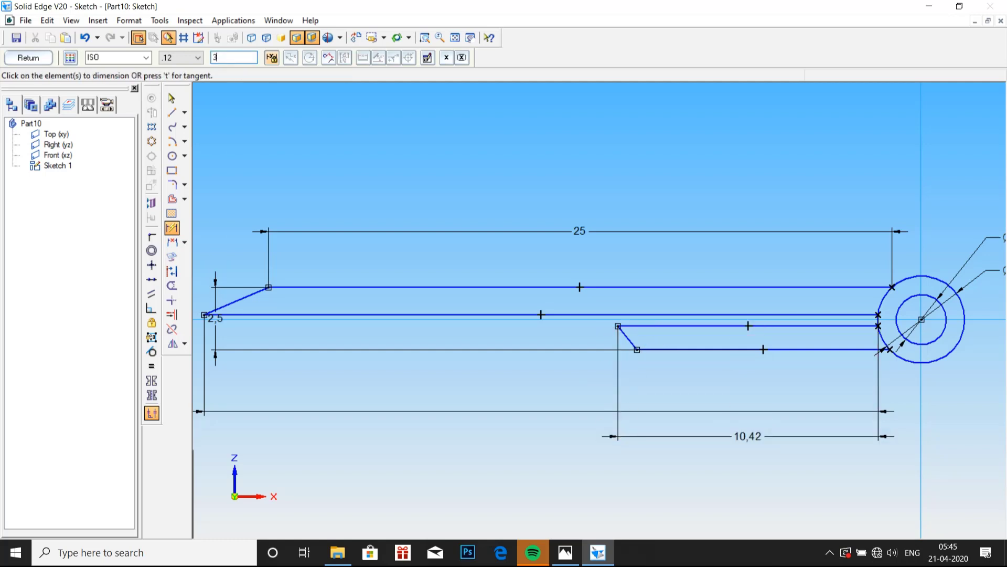
type("5")
key("Return")
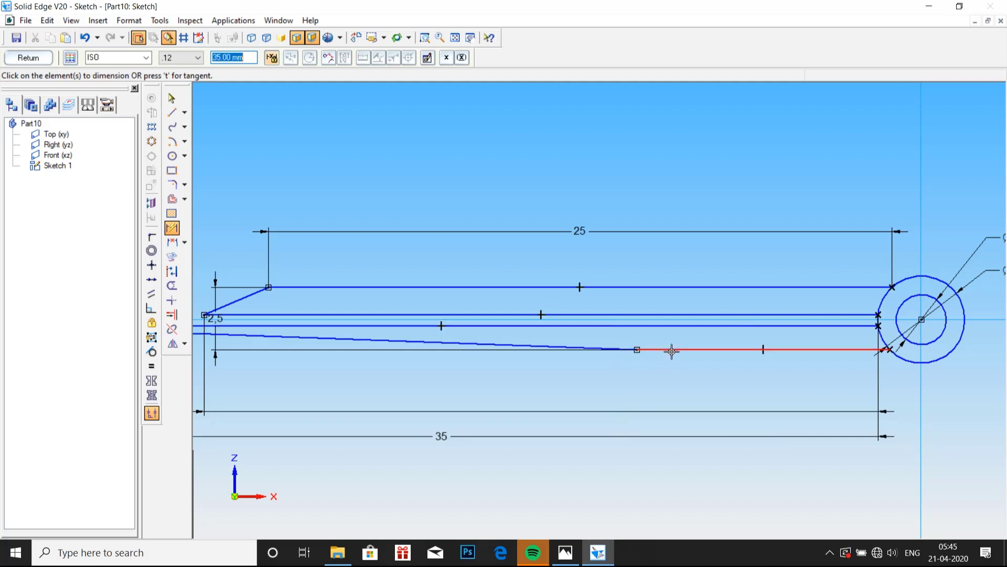
left_click(671, 350)
left_click(643, 471)
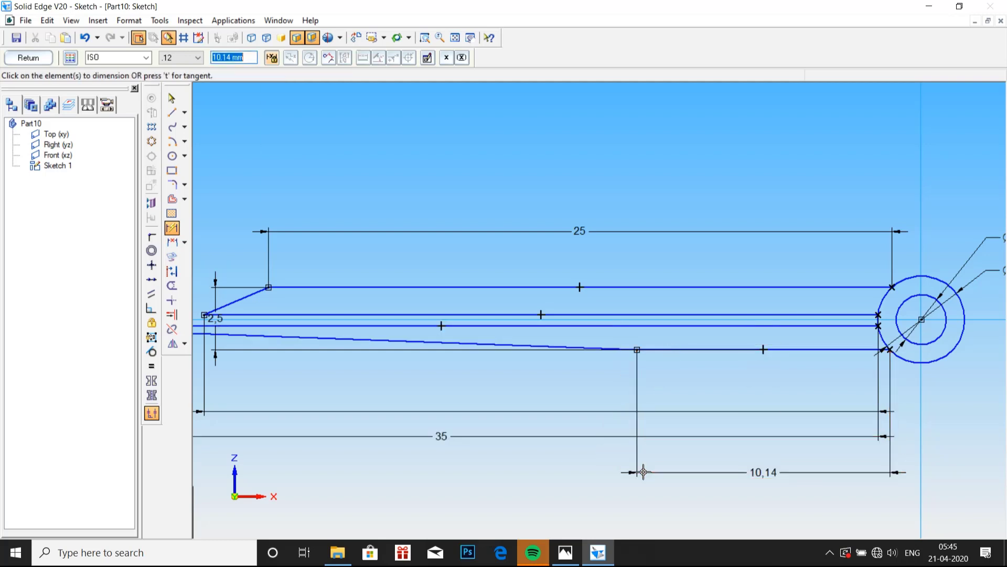
type("34")
key("Return")
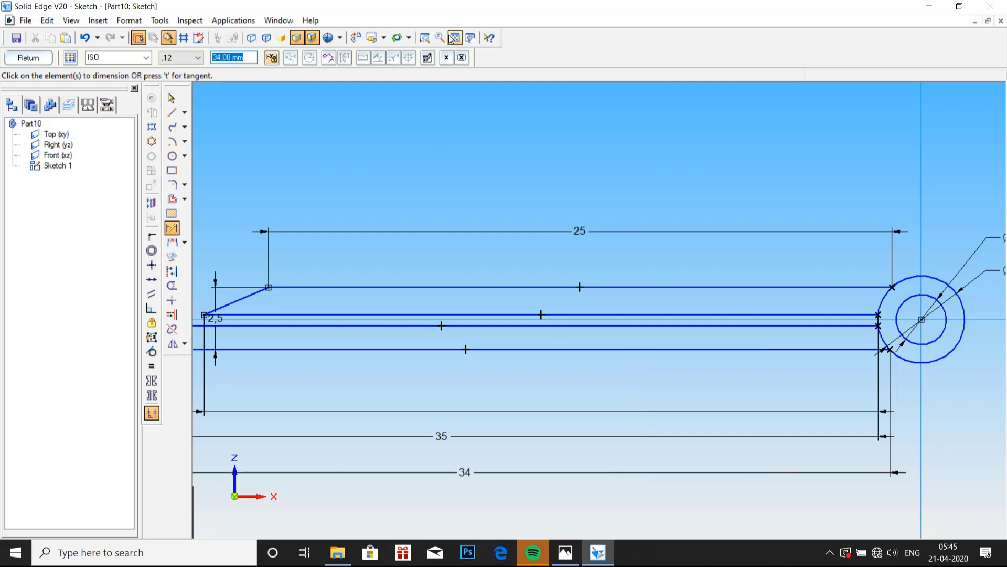
scroll(577, 236, "down", 2)
scroll(509, 224, "down", 2)
scroll(607, 398, "up", 3)
scroll(645, 225, "up", 2)
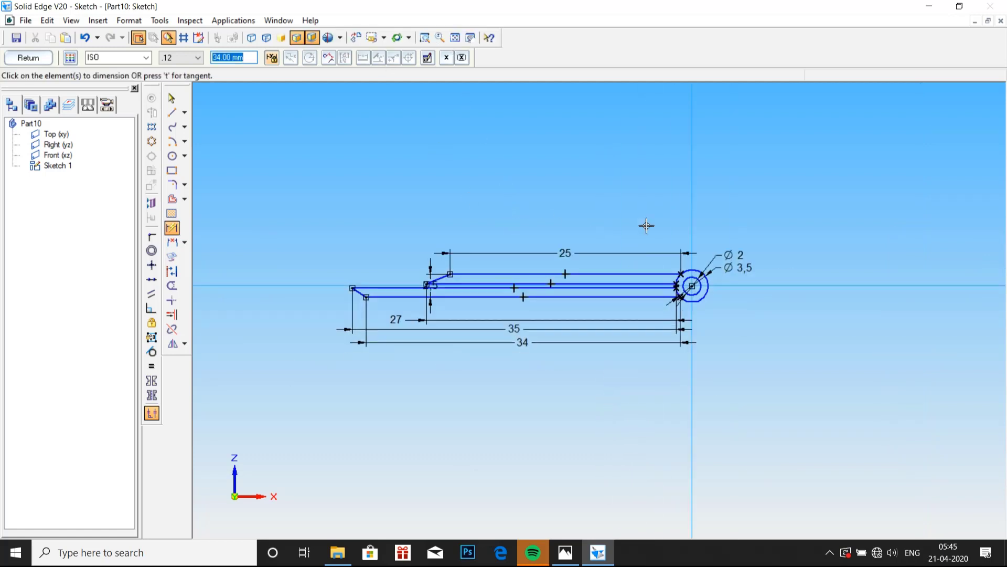
scroll(637, 231, "up", 2)
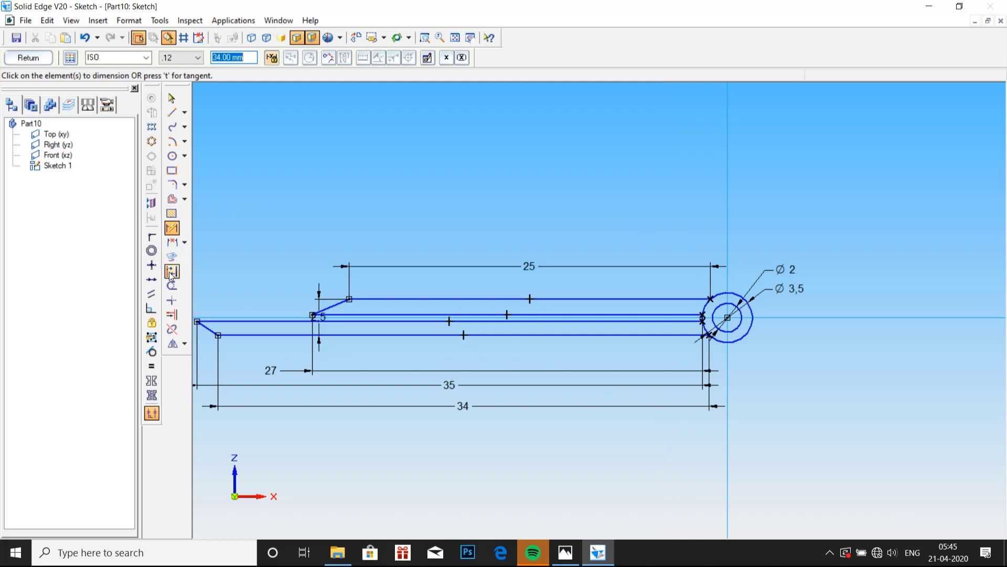
Trim the outer circle's arc between the legs and finish the sketch.
left_click(172, 285)
scroll(656, 299, "up", 2)
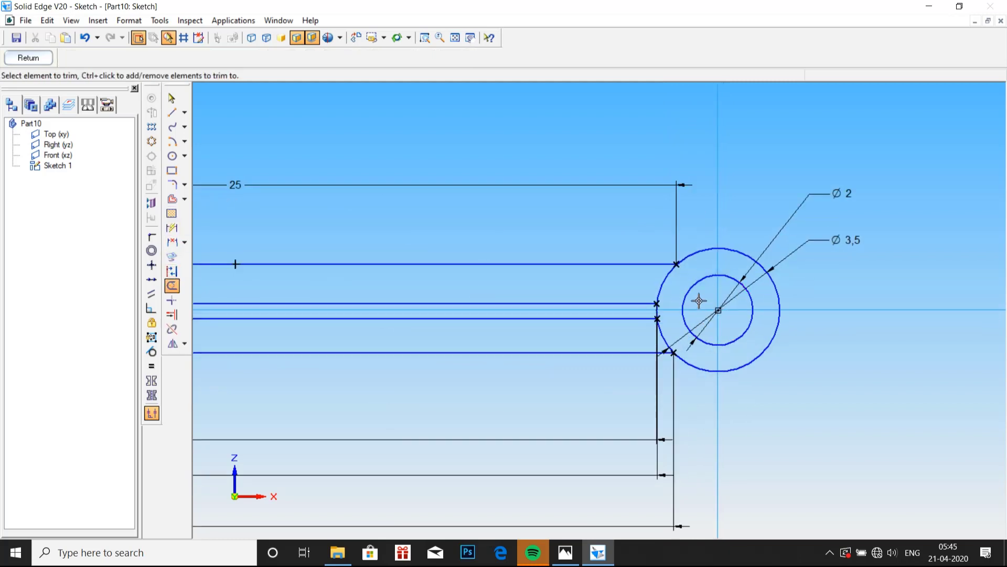
left_click_drag(647, 286, 654, 336)
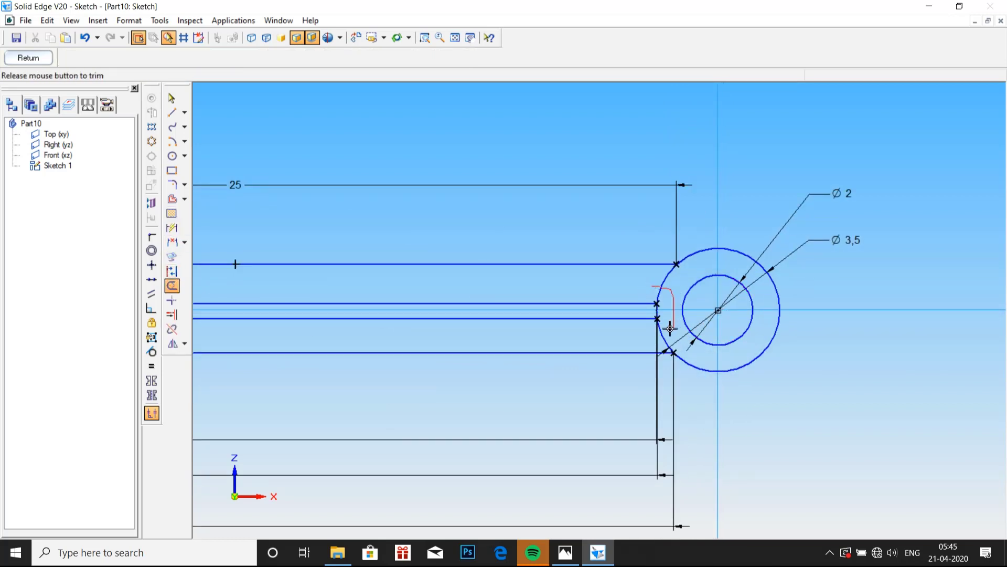
left_click(455, 37)
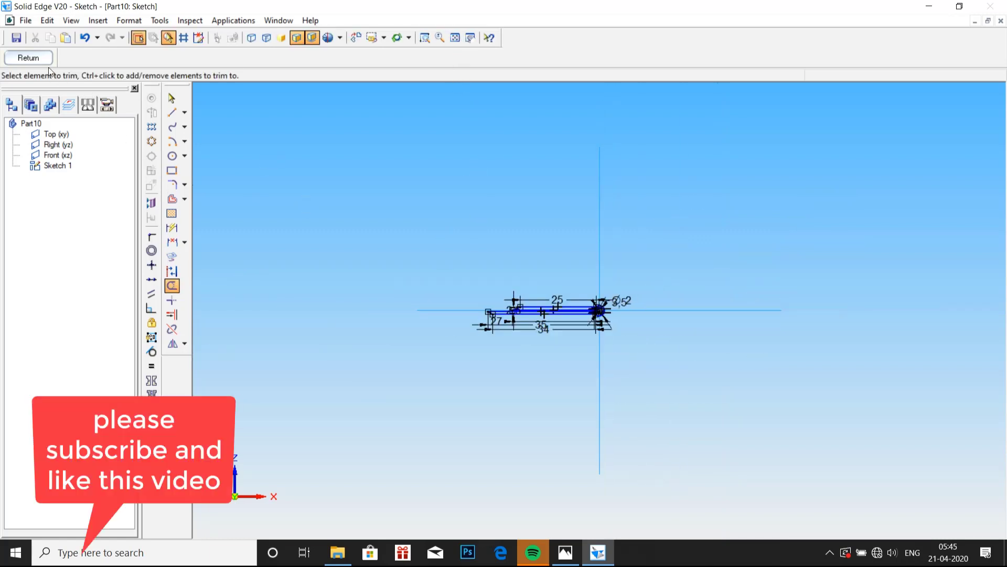
left_click(36, 59)
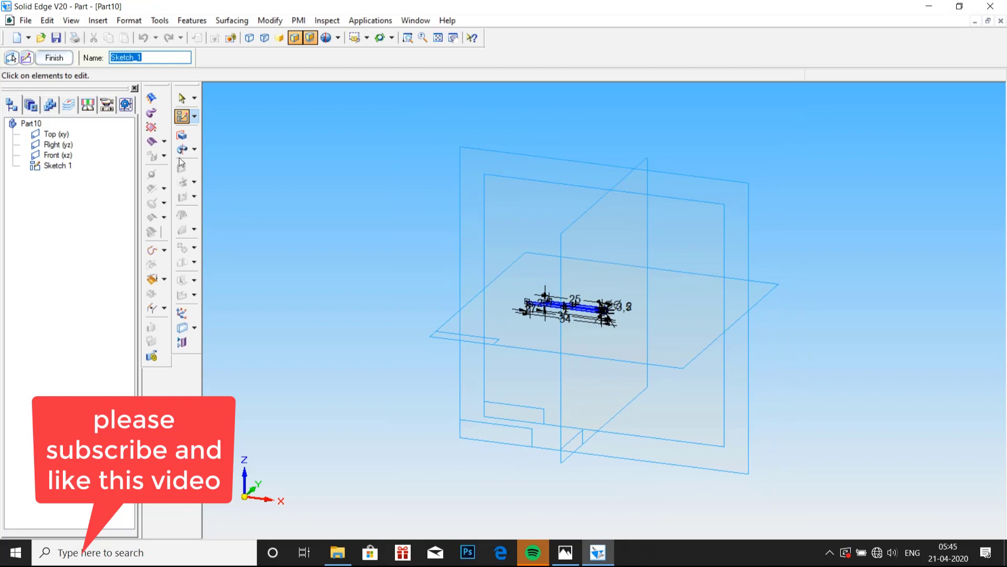
left_click(181, 135)
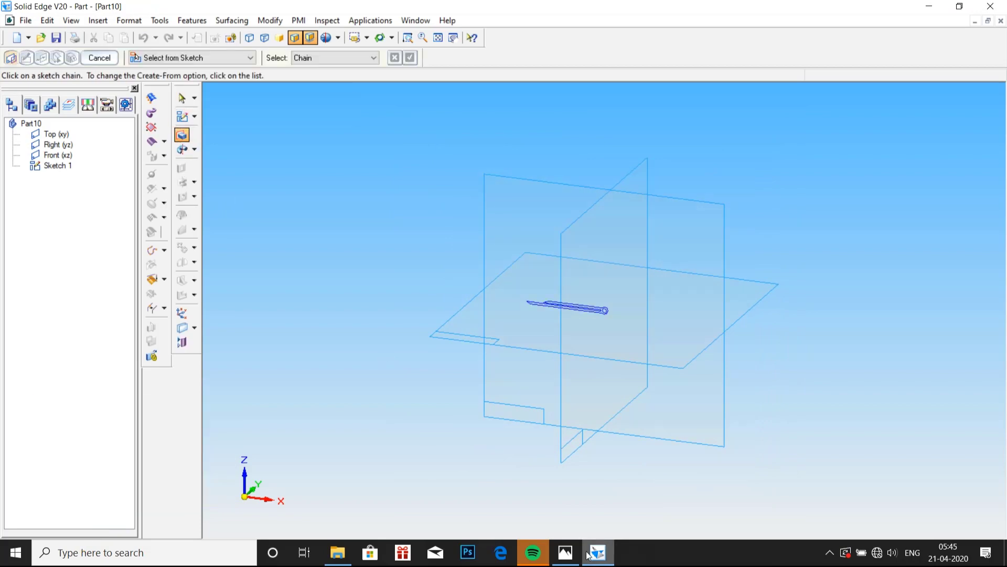
Extrude the split-pin profile symmetrically with a 2 mm distance.
left_click(566, 553)
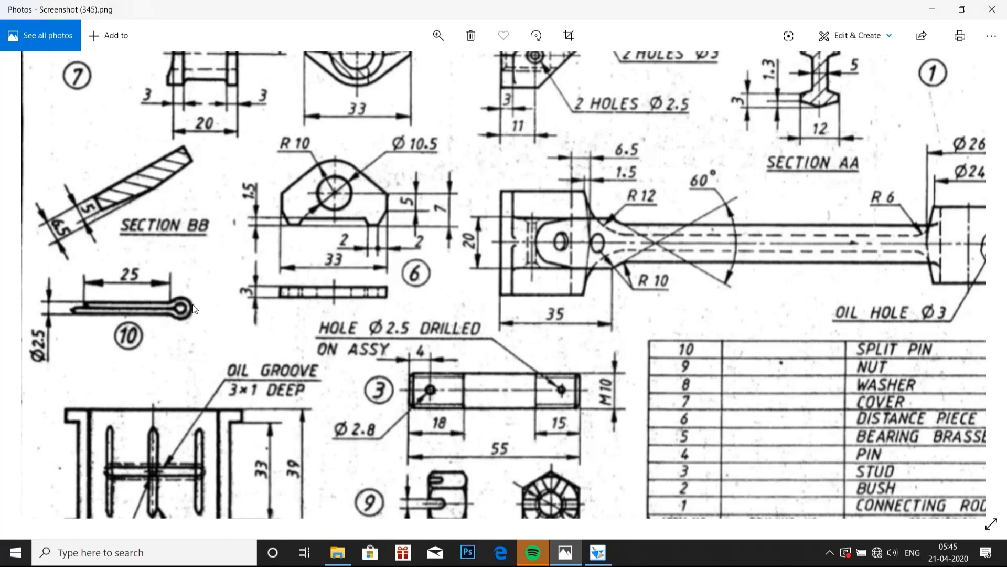
left_click(598, 553)
scroll(565, 311, "up", 1)
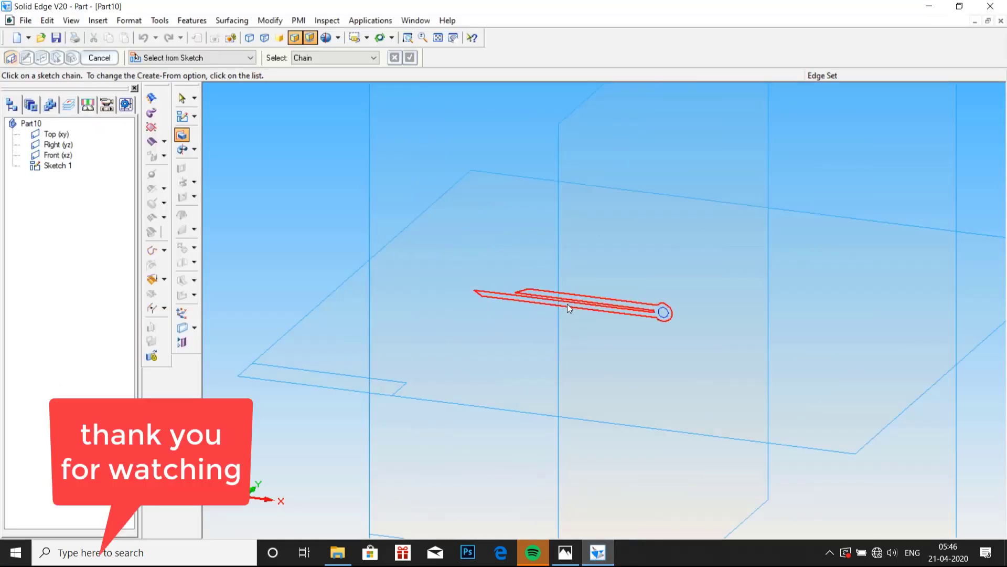
left_click(567, 304)
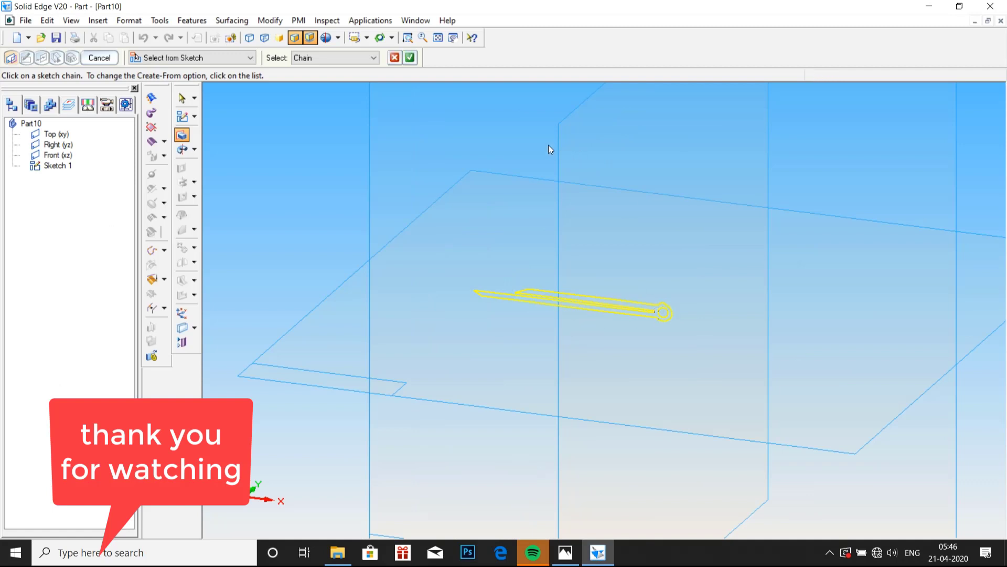
left_click(411, 58)
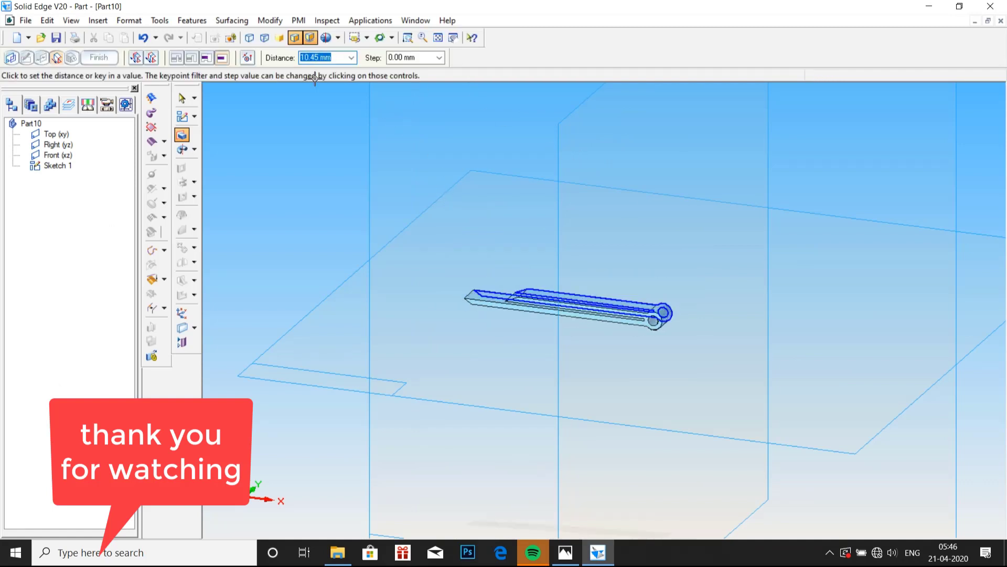
left_click(151, 59)
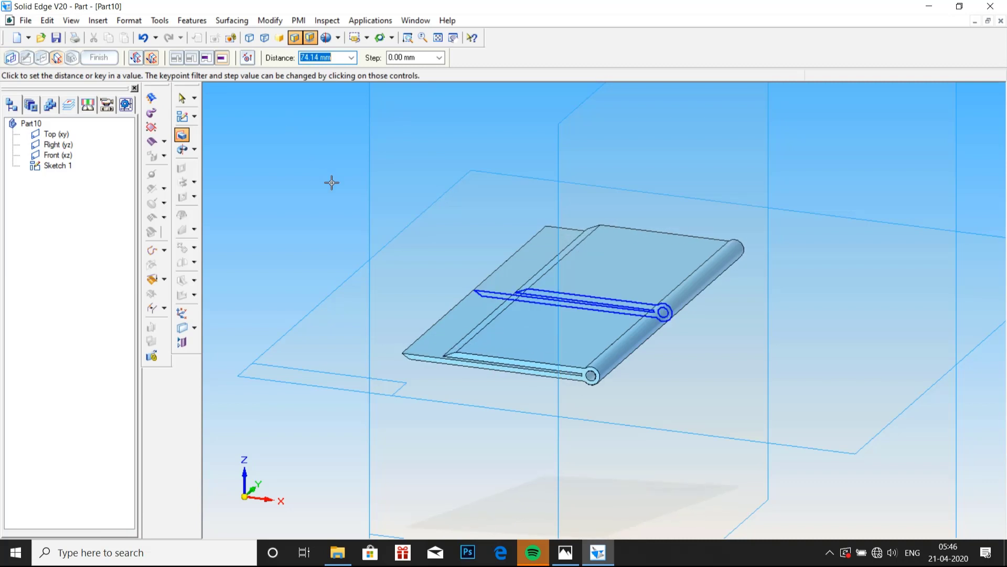
left_click(334, 56)
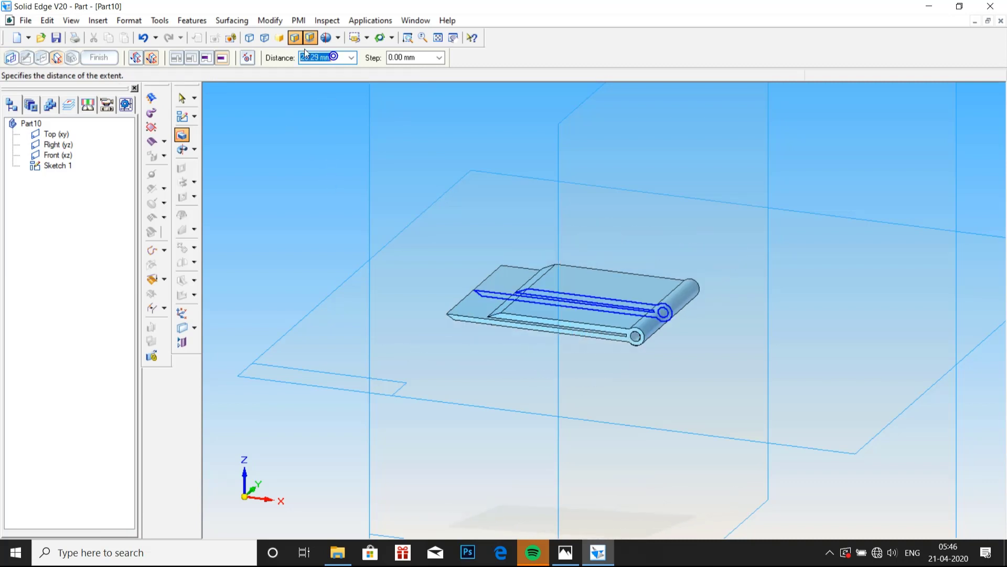
type("2")
key("Return")
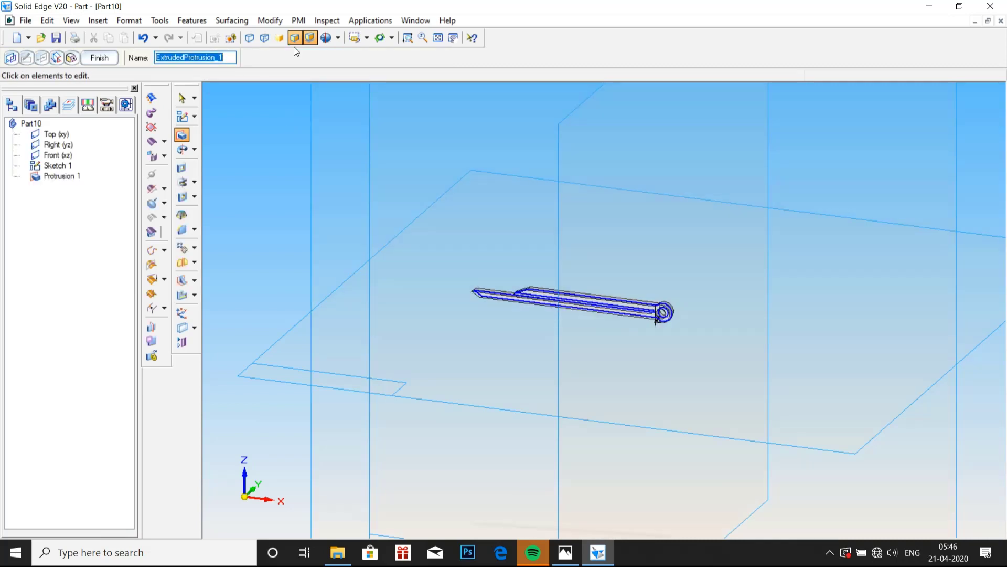
Finish Protrusion 1 and hide Sketch 1 so only the solid shows.
left_click(367, 168)
mouse_move(934, 375)
middle_mouse_down()
mouse_move(810, 363)
mouse_move(840, 372)
mouse_move(867, 375)
mouse_move(539, 272)
middle_mouse_up()
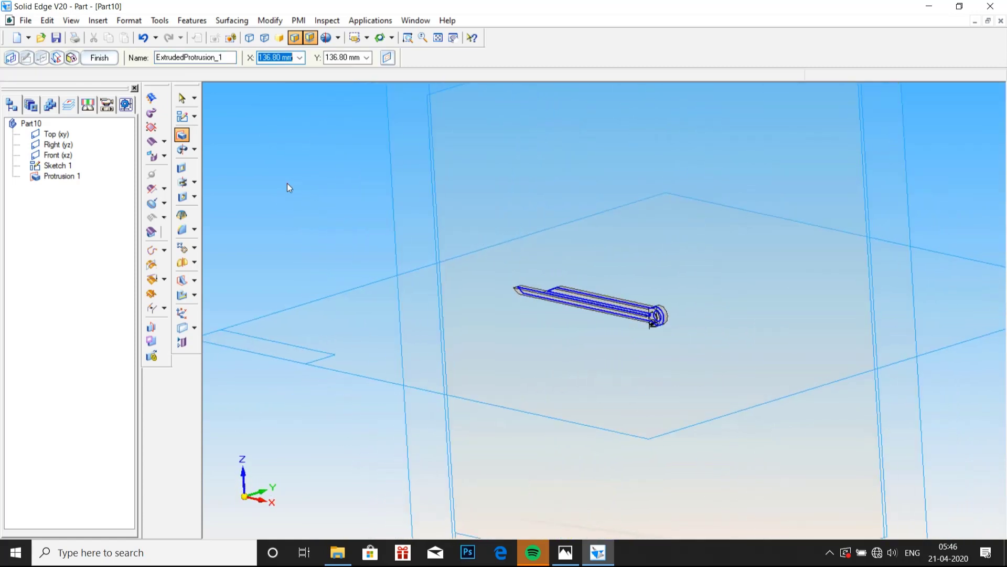
left_click(231, 235)
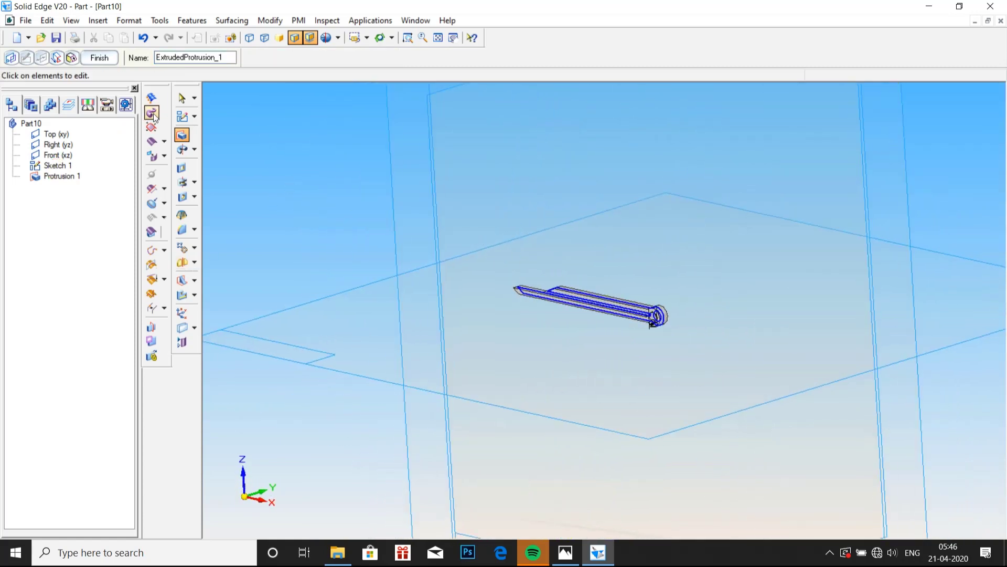
left_click(181, 98)
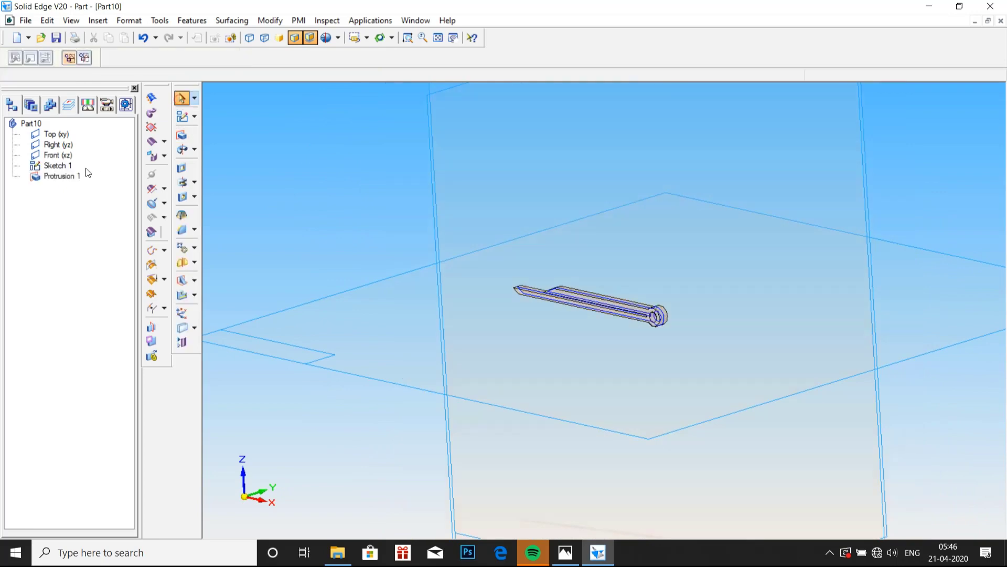
right_click(51, 165)
left_click(74, 334)
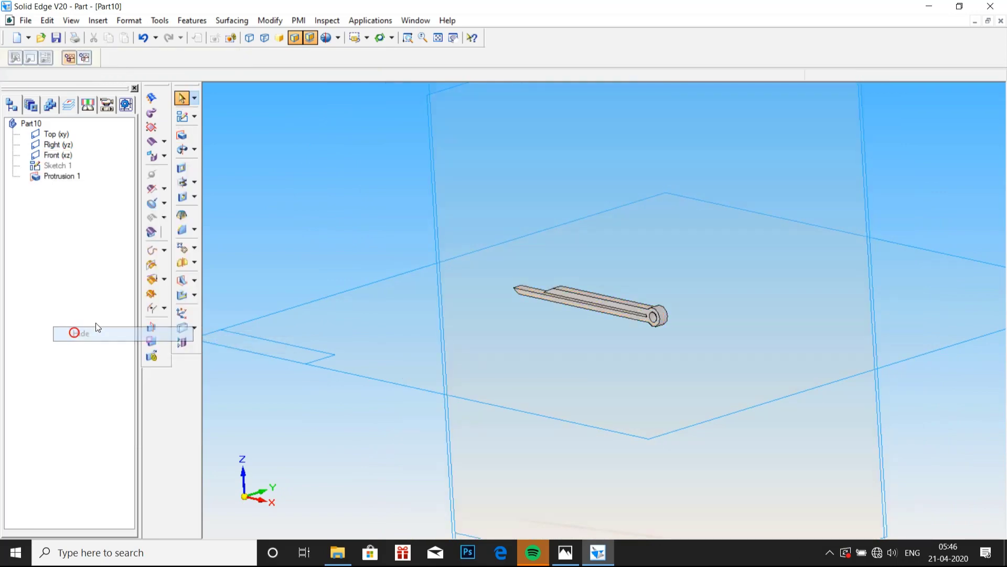
scroll(567, 278, "up", 1)
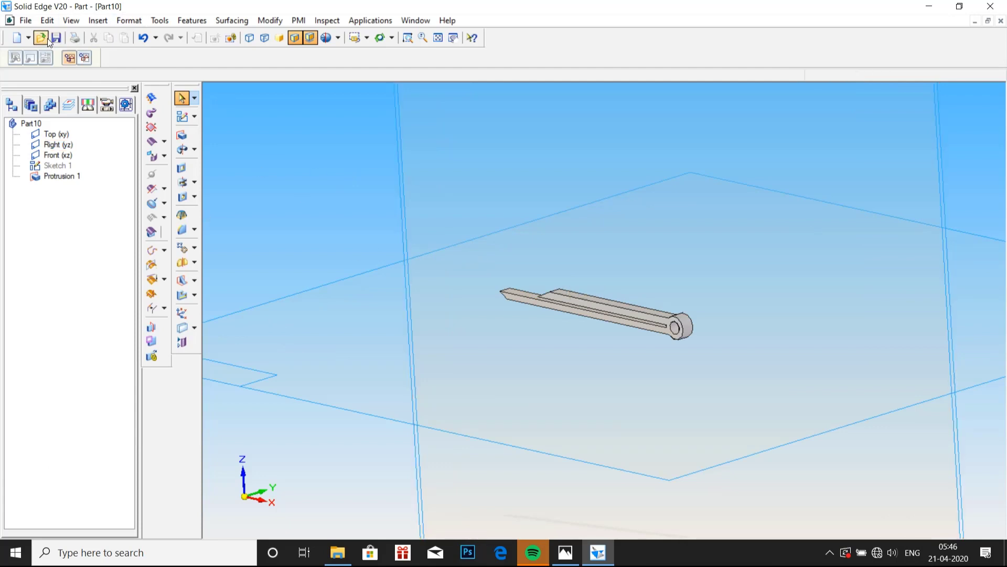
Apply material fe 410W to the part through the Material Table.
left_click(160, 20)
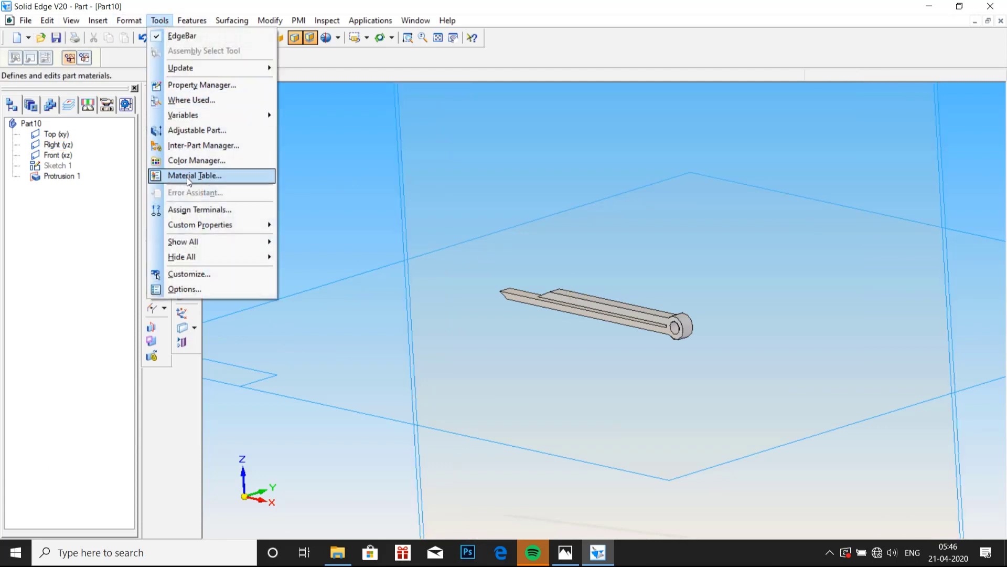
left_click(210, 175)
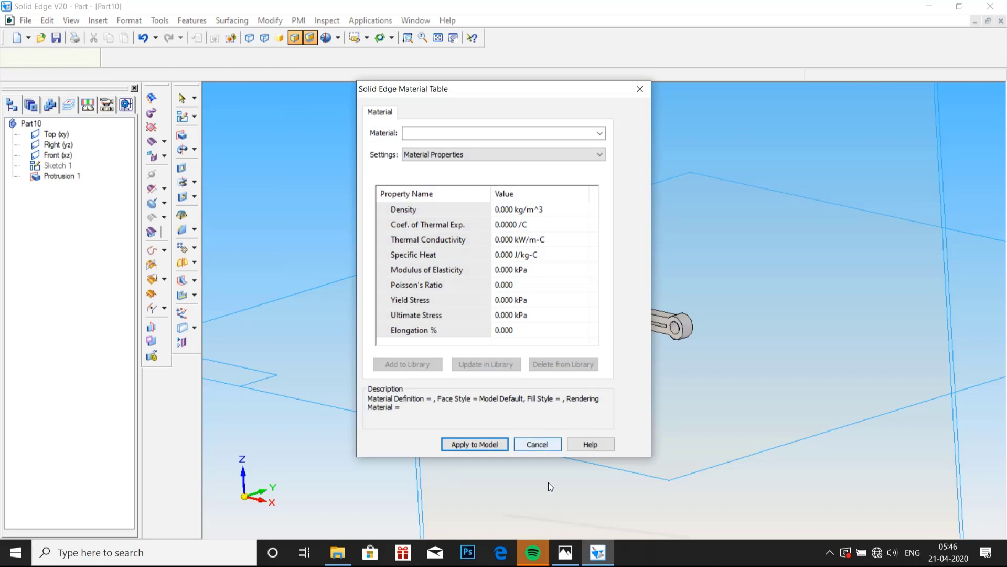
left_click(566, 552)
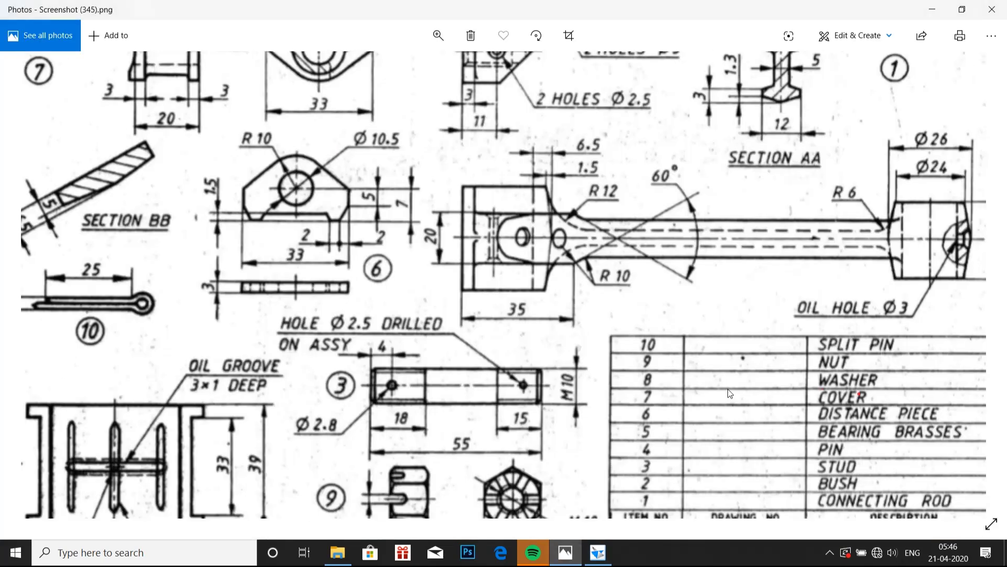
left_click_drag(730, 394, 669, 385)
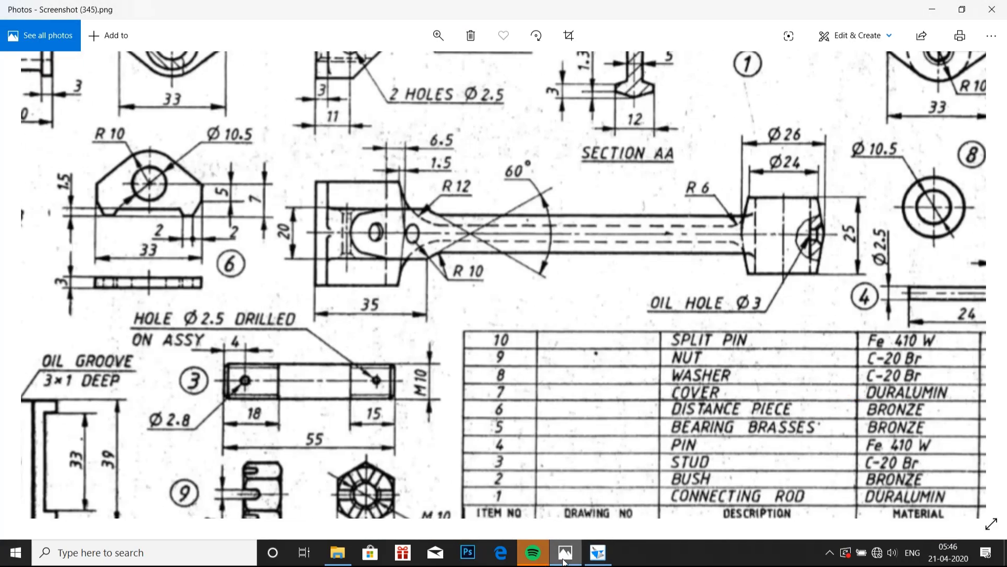
left_click(599, 551)
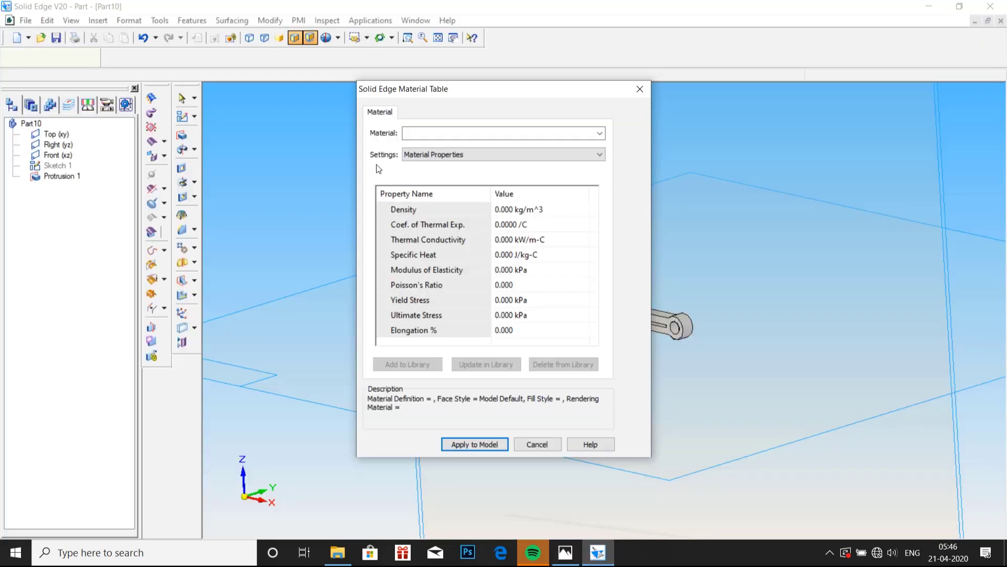
left_click(408, 132)
type("f")
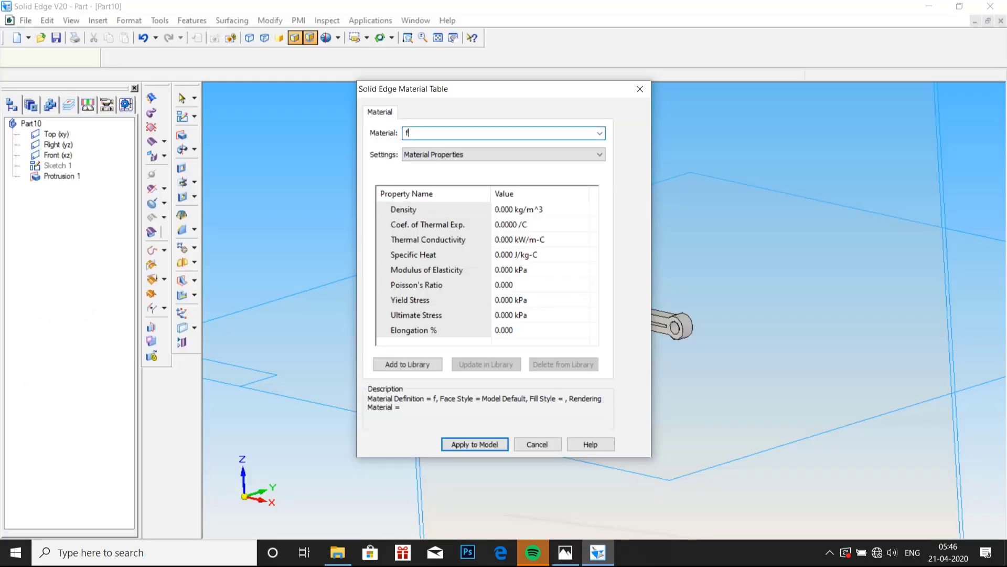
type("e")
left_click(598, 134)
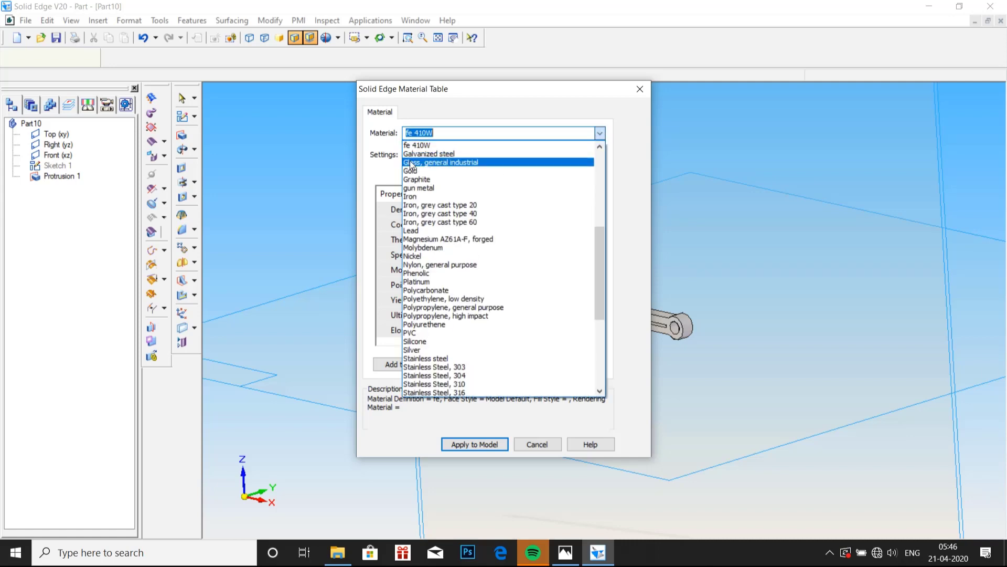
left_click(416, 146)
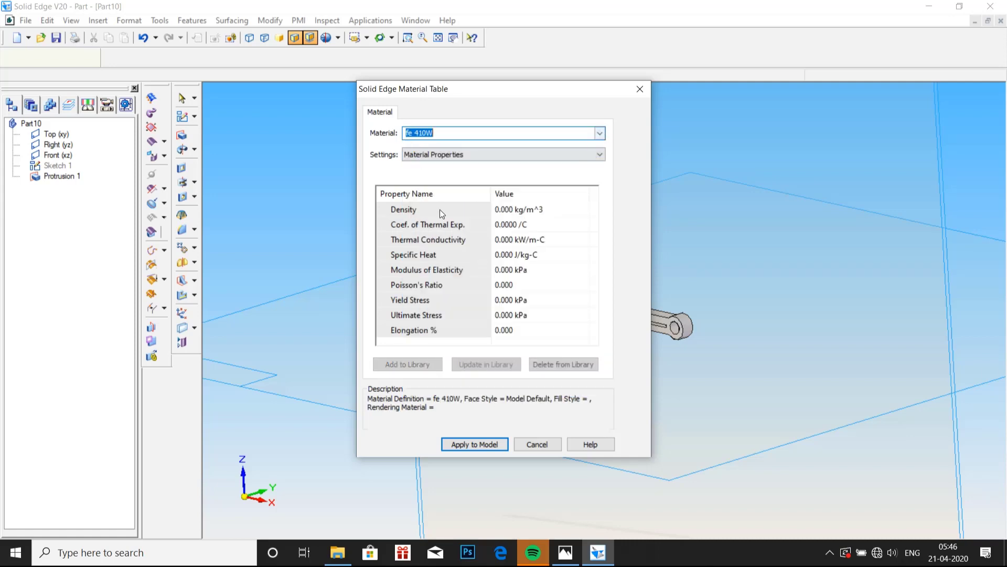
left_click(467, 445)
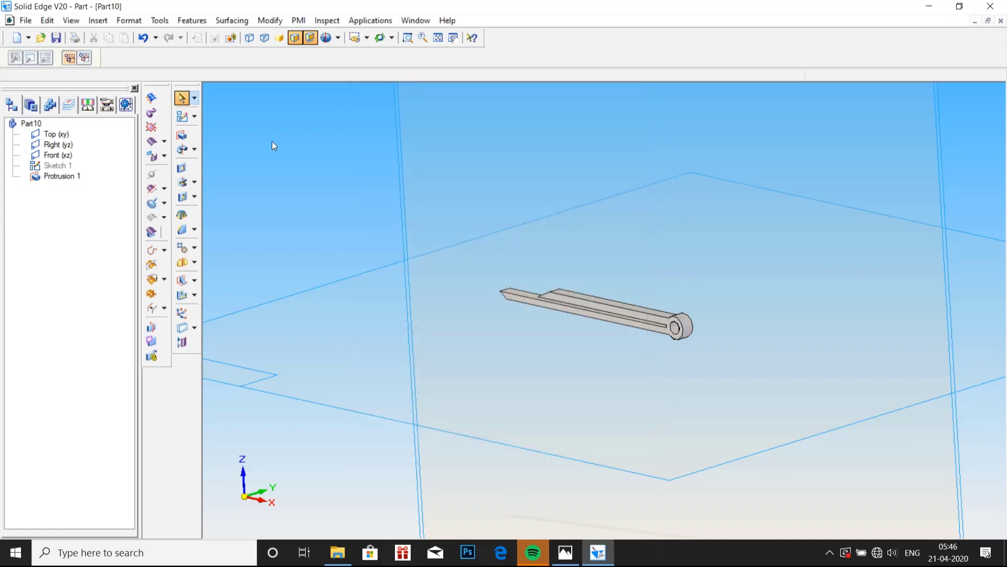
left_click(25, 20)
Enter title 'split pin', document number 10 and project name 'split pin' in File Properties.
left_click(49, 225)
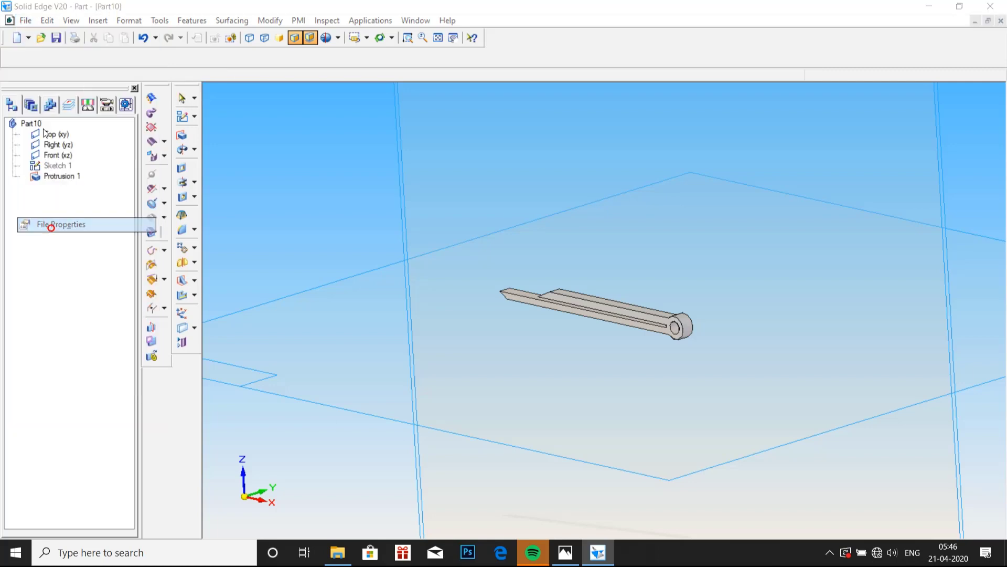
left_click(59, 35)
type("split pin")
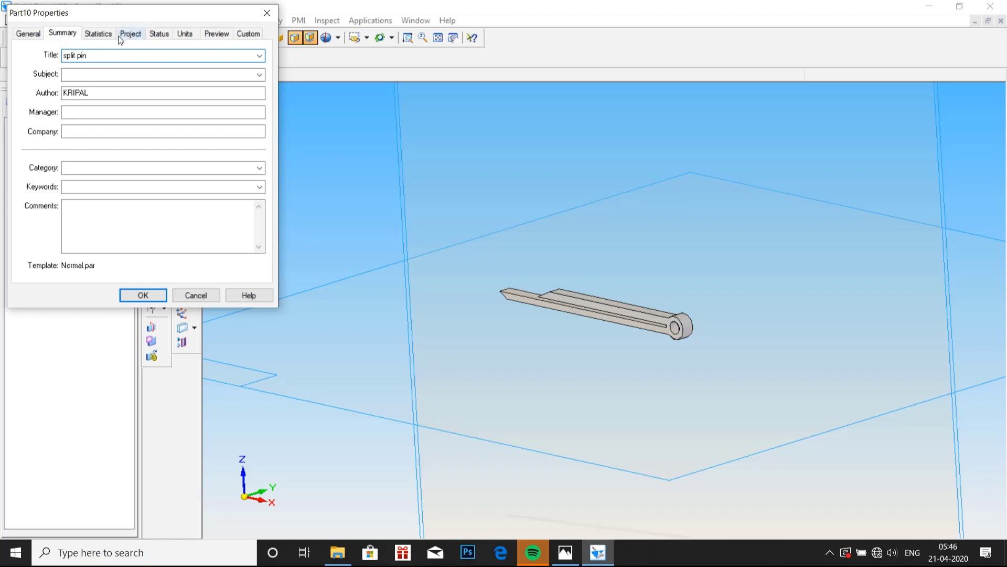
left_click(125, 34)
type("10")
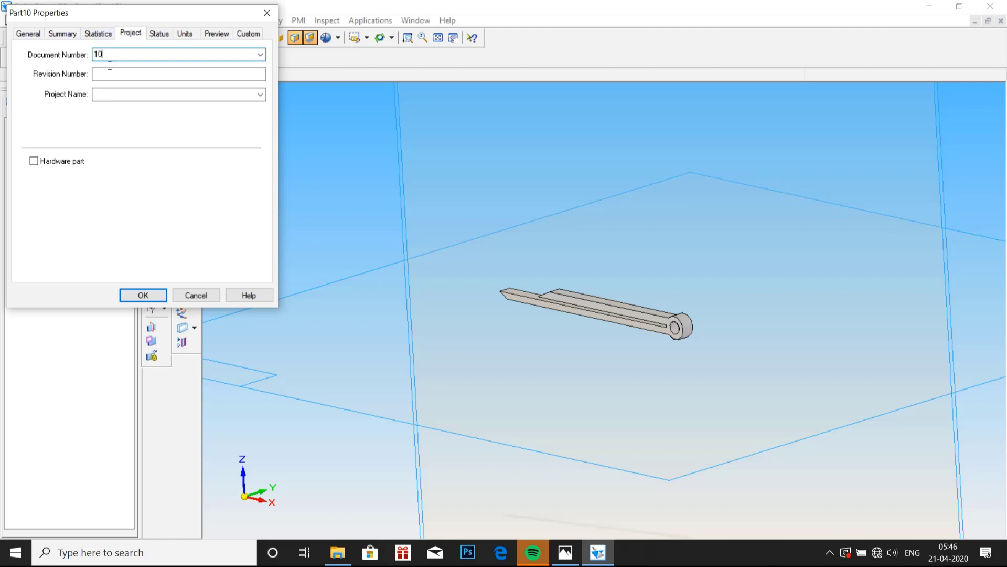
left_click(110, 95)
type("split pin")
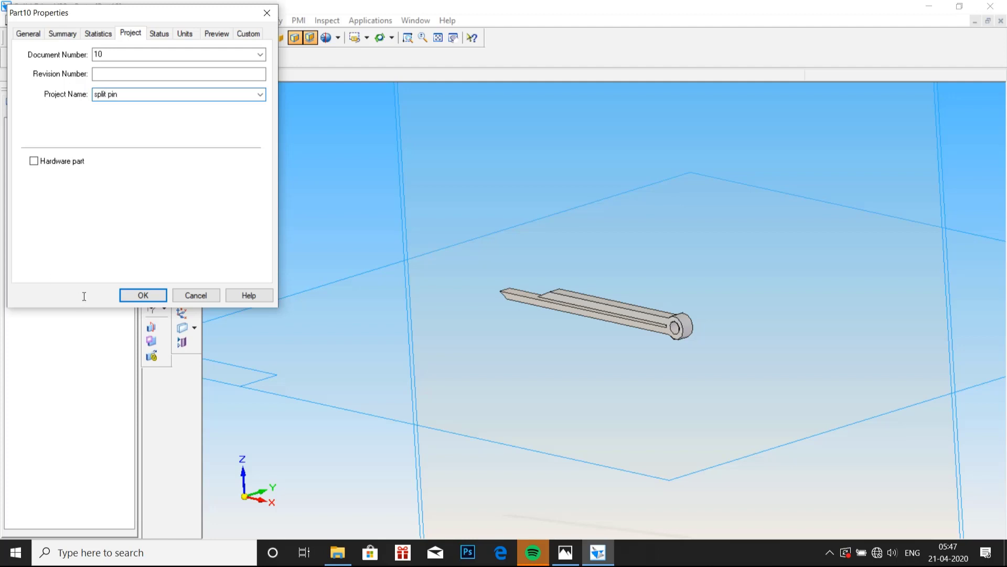
left_click(135, 296)
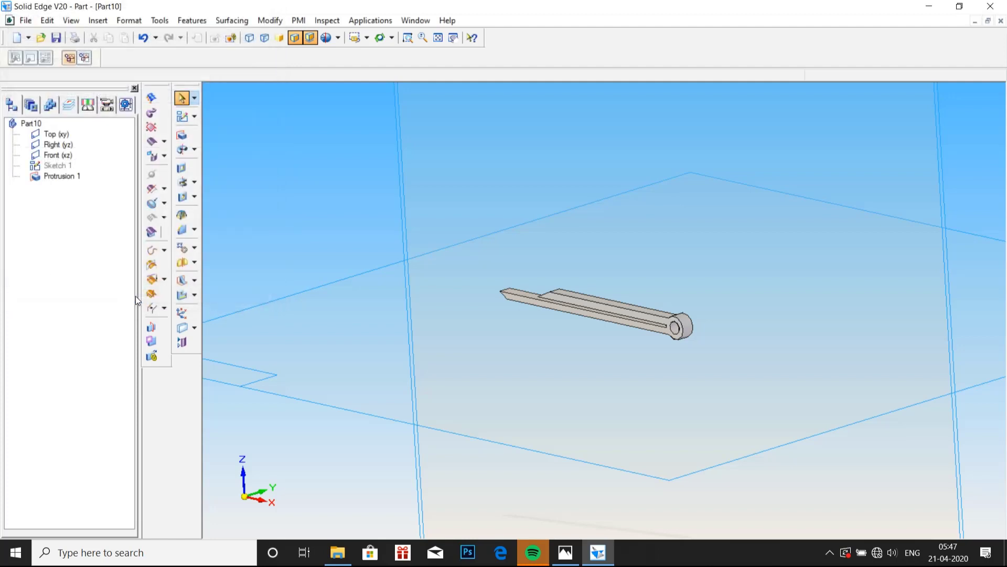
left_click(34, 20)
Save the part as Part10.par.
left_click(63, 113)
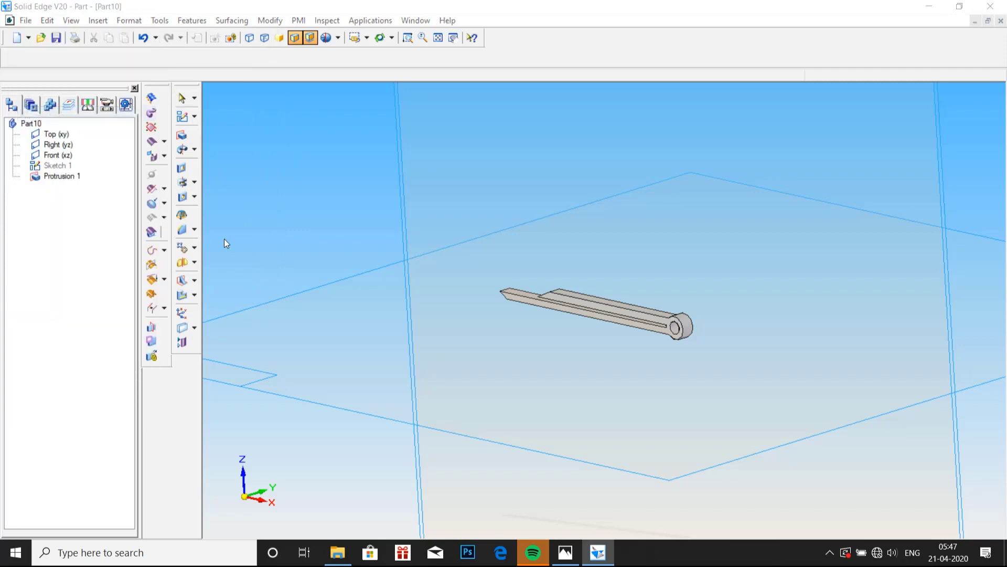
left_click(615, 325)
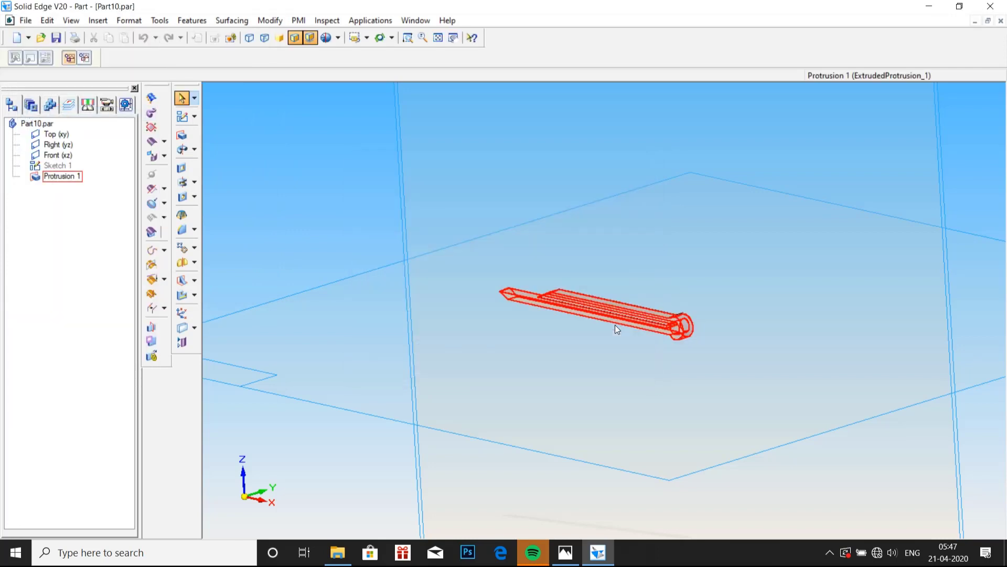